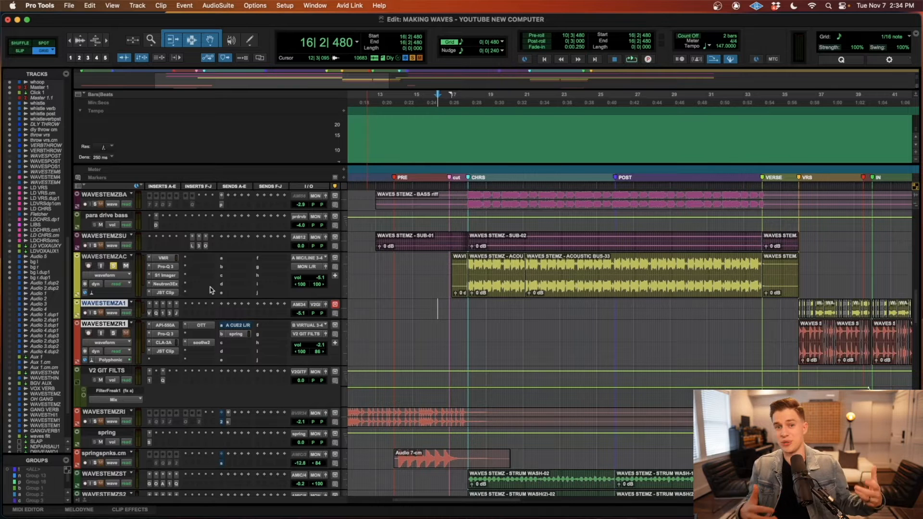
# Step: Bypass all five inserts on the WAVESTEMZAC track: VMR, Pro-Q 3, S1 Imager, Neutron Exciter and JST Clip
pyautogui.keyDown('super'); pyautogui.click(167, 293); pyautogui.keyUp('super')
pyautogui.keyDown('super'); pyautogui.click(169, 284); pyautogui.keyUp('super')
pyautogui.keyDown('super'); pyautogui.click(170, 276); pyautogui.keyUp('super')
pyautogui.keyDown('super'); pyautogui.click(169, 266); pyautogui.keyUp('super')
pyautogui.keyDown('super'); pyautogui.click(171, 258); pyautogui.keyUp('super')
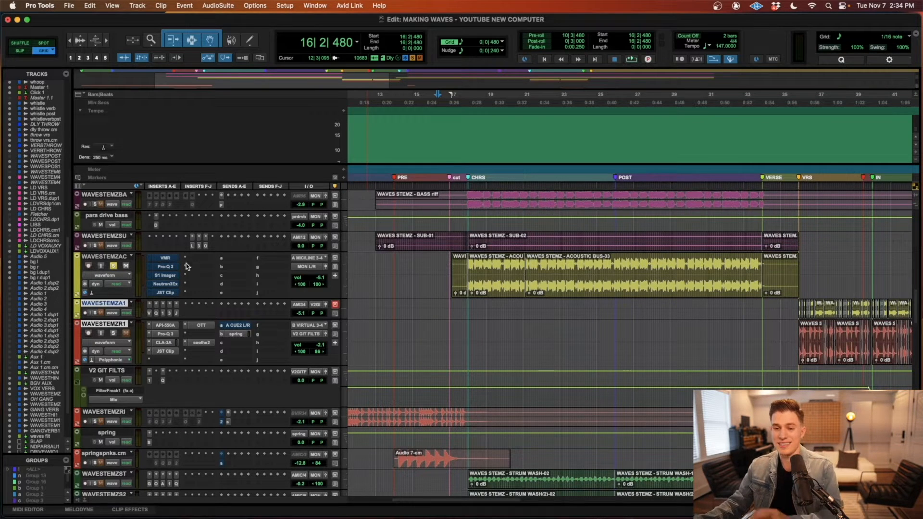
# Step: Select both acoustic clips in the CHRS section and audition the acoustic track without its insert processing
pyautogui.click(501, 281)
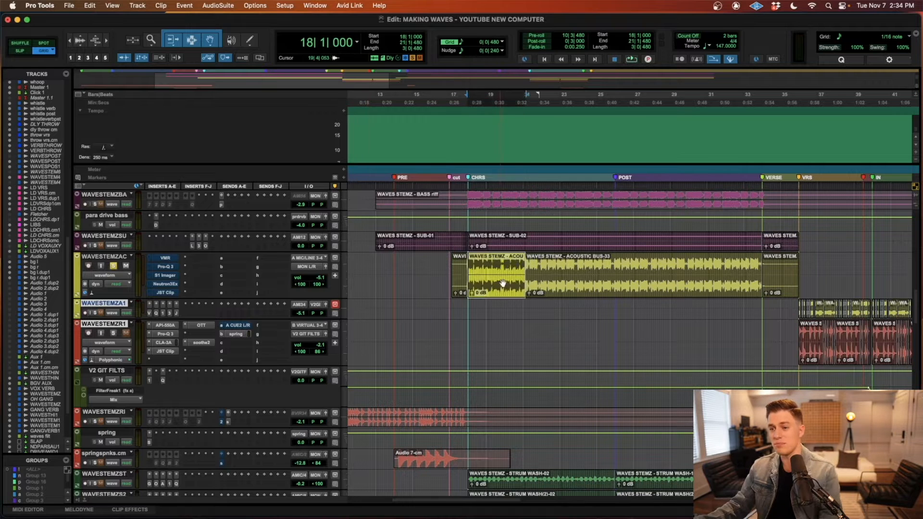
pyautogui.keyDown('shift'); pyautogui.click(635, 283); pyautogui.keyUp('shift')
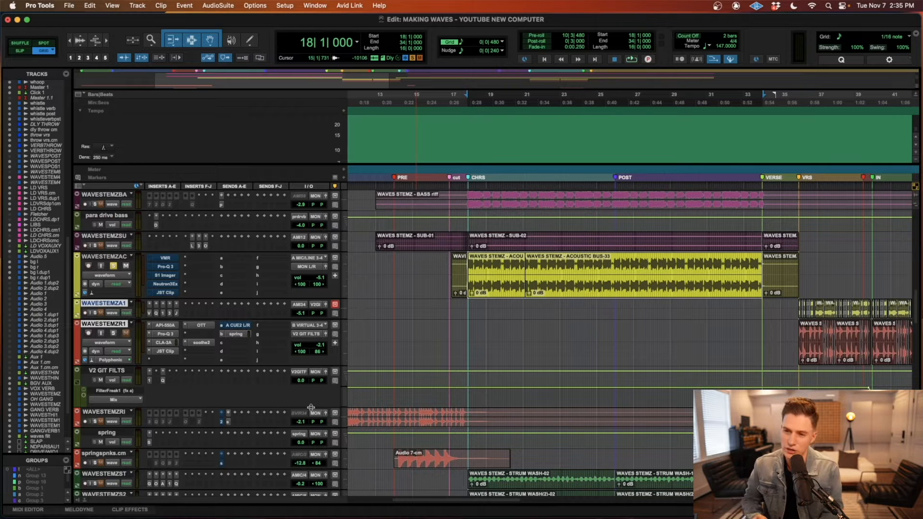
pyautogui.press('space')
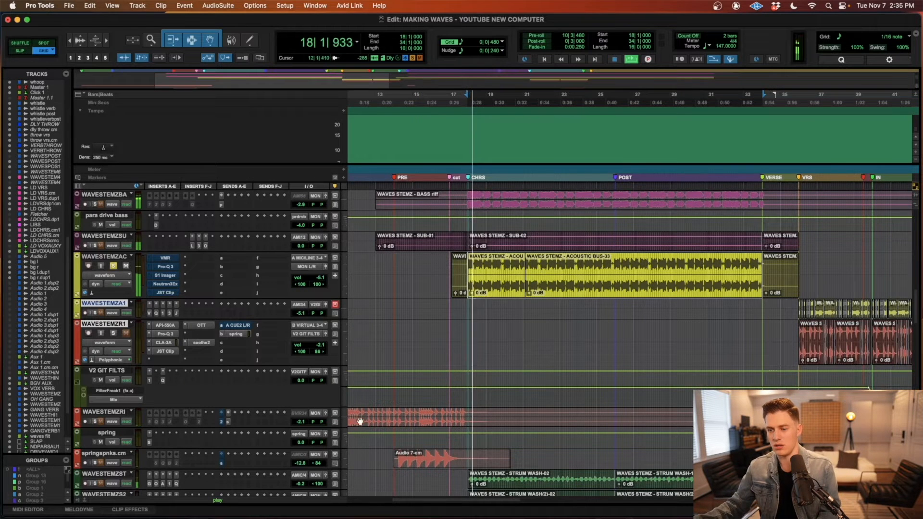
pyautogui.click(483, 308)
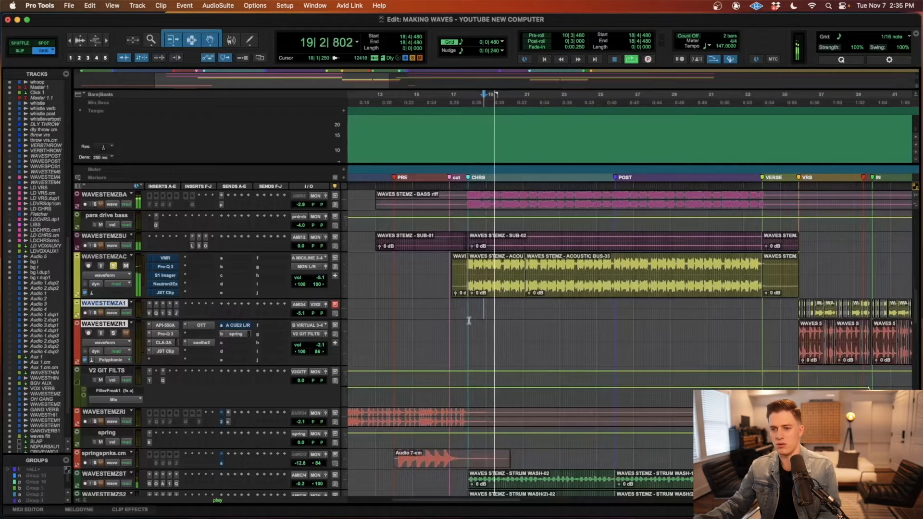
pyautogui.press('space')
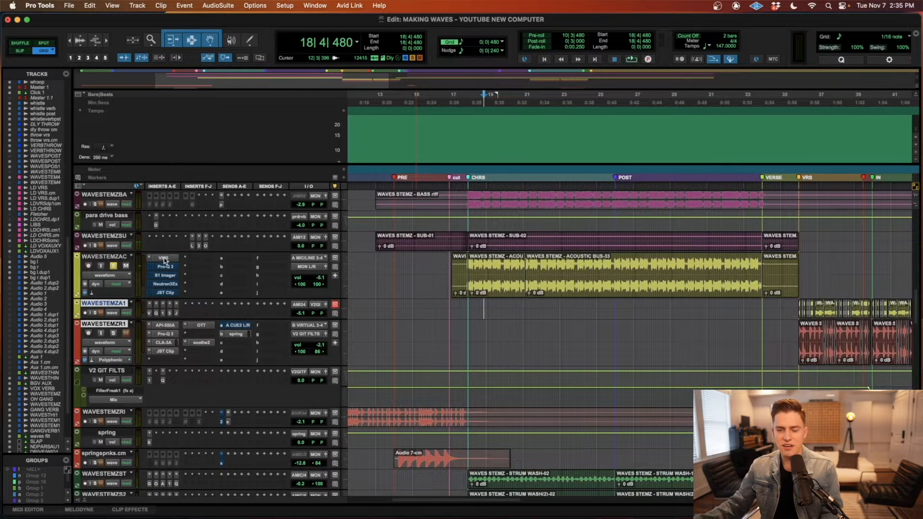
# Step: Reactivate the five inserts on WAVESTEMZAC and review each plug-in's settings, from VMR through JST Clip
pyautogui.click(164, 260)
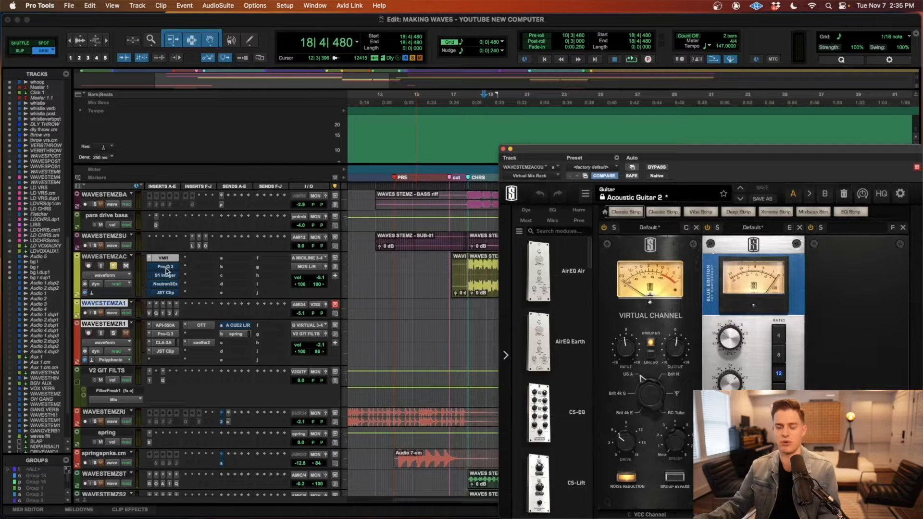
pyautogui.click(165, 267)
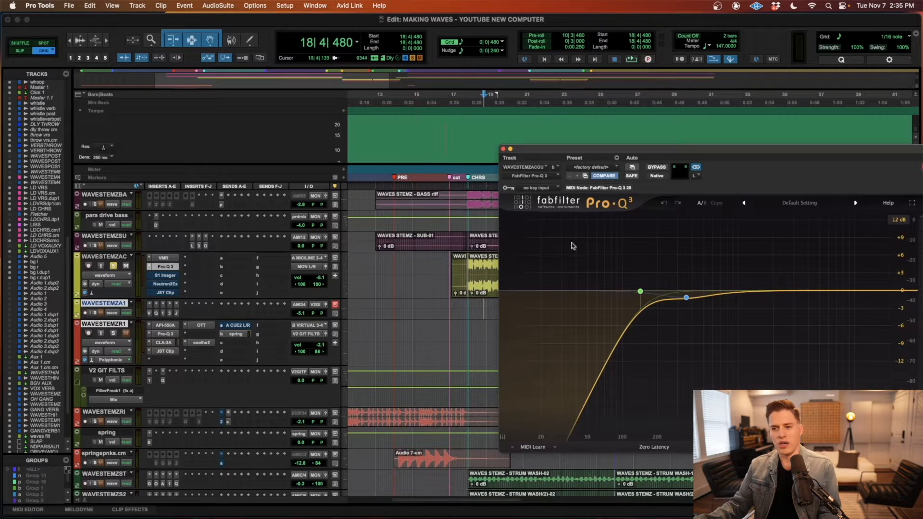
pyautogui.click(166, 276)
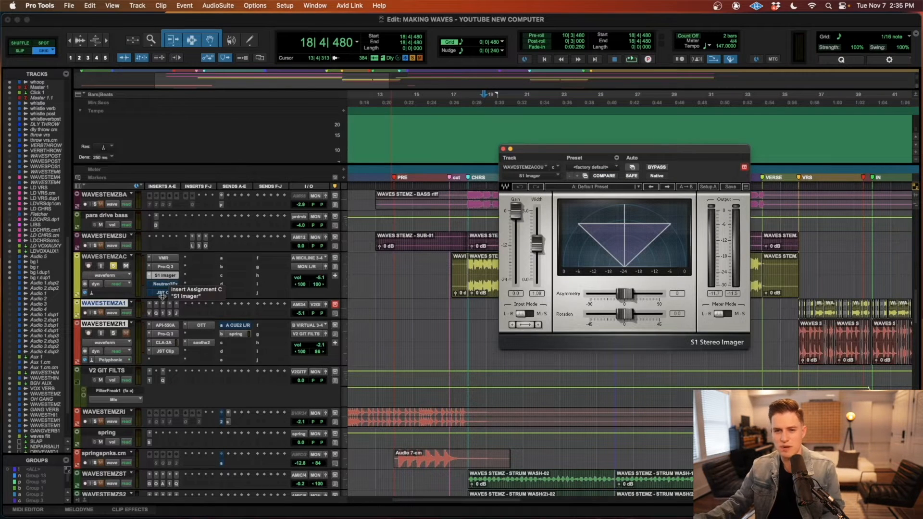
pyautogui.click(164, 284)
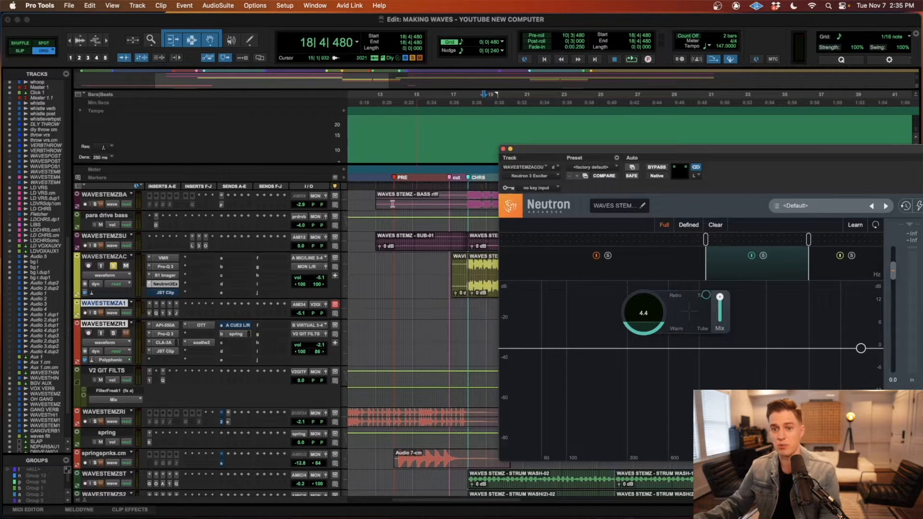
pyautogui.click(166, 292)
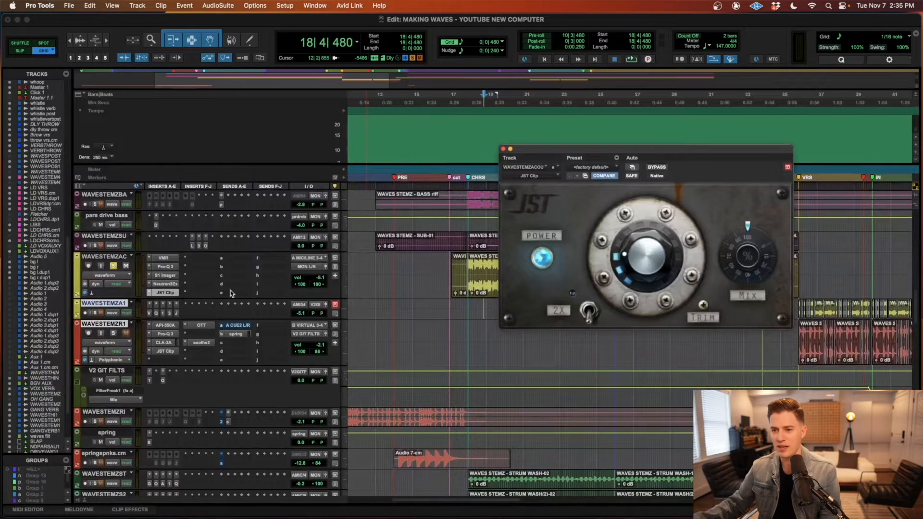
pyautogui.click(504, 150)
# Step: Select both chorus acoustic clips again and play them with the insert chain active
pyautogui.click(500, 287)
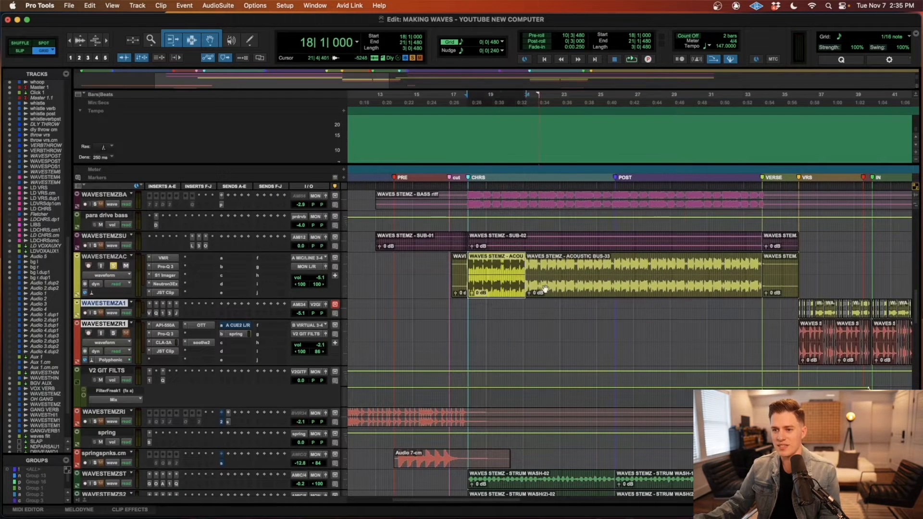
pyautogui.keyDown('shift'); pyautogui.click(631, 291); pyautogui.keyUp('shift')
pyautogui.press('space')
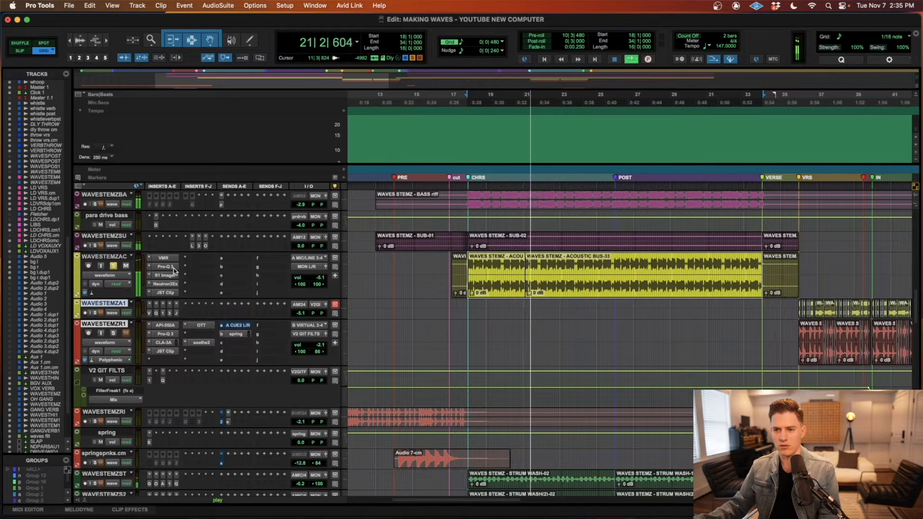
pyautogui.press('space')
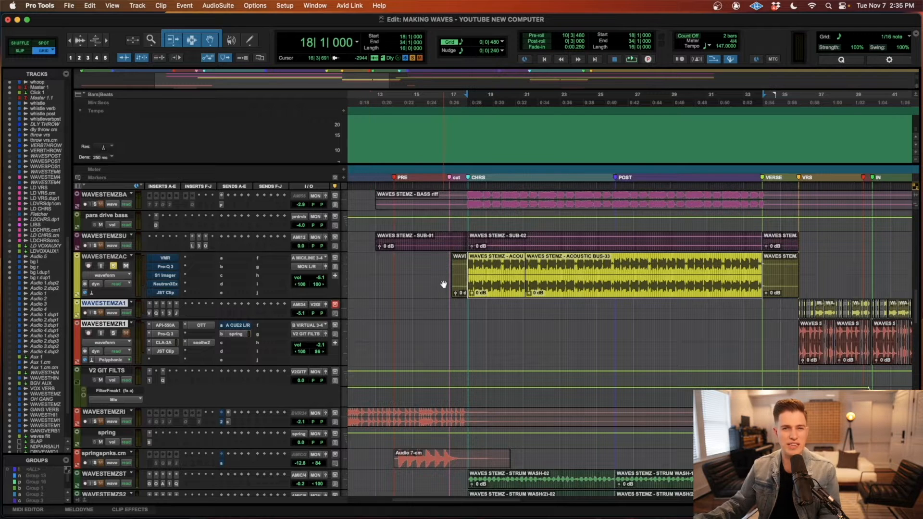
# Step: Play the chorus again to compare bypassed and processed acoustics, placing the edit cursor at 22|4|480 during playback
pyautogui.press('space')
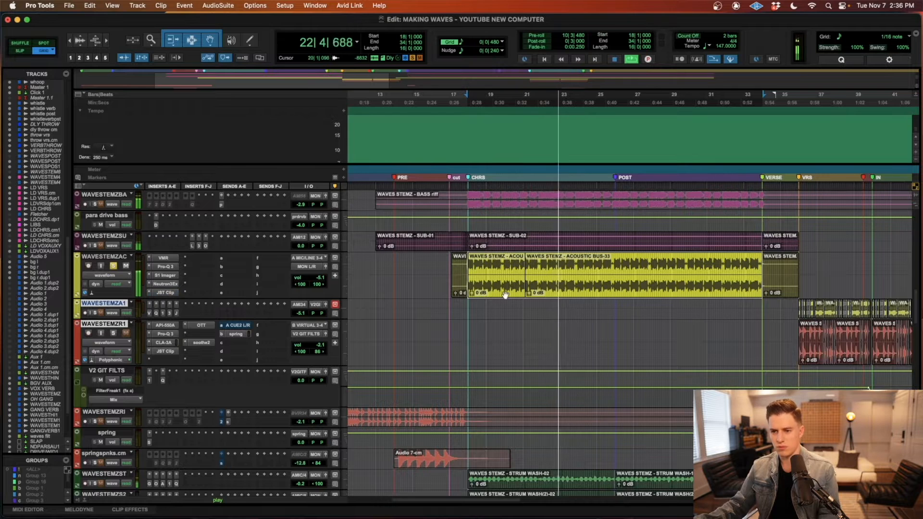
pyautogui.hscroll(5, 496, 299)
pyautogui.click(470, 308)
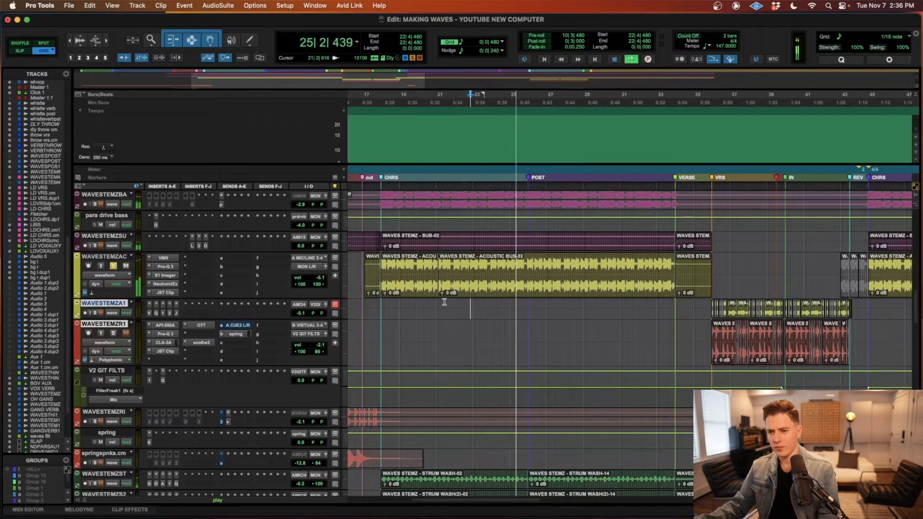
pyautogui.press('space')
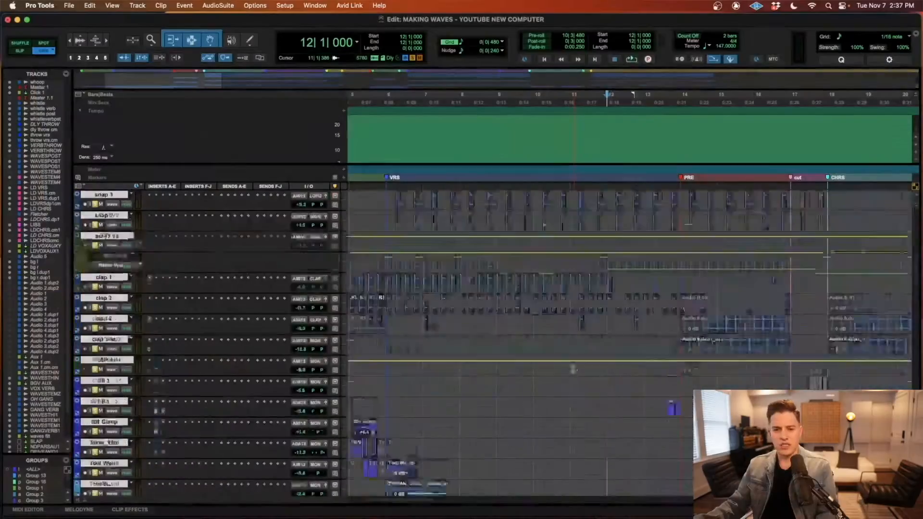
# Step: Look over the soloed drum tracks, from the kicks down to the claps and fills, across the verse, PRE and CHRS sections
pyautogui.scroll(-10, 574, 371)
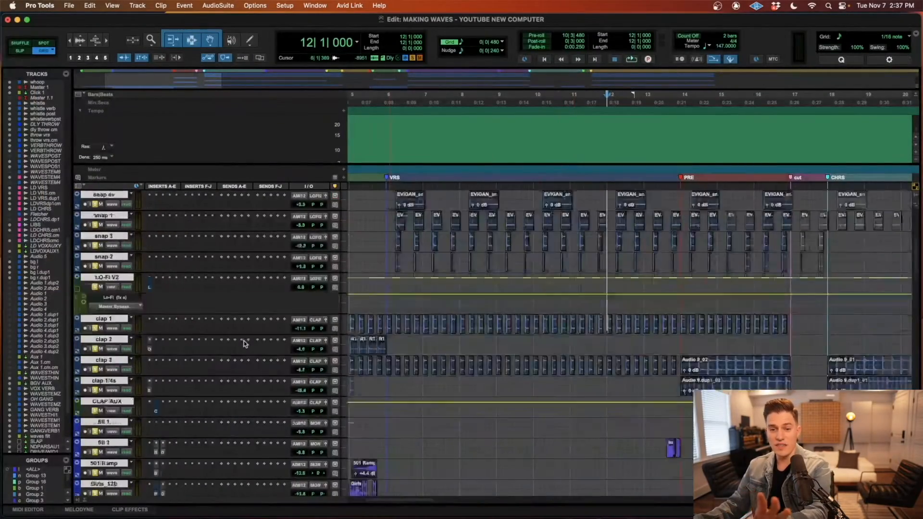
pyautogui.scroll(10, 218, 342)
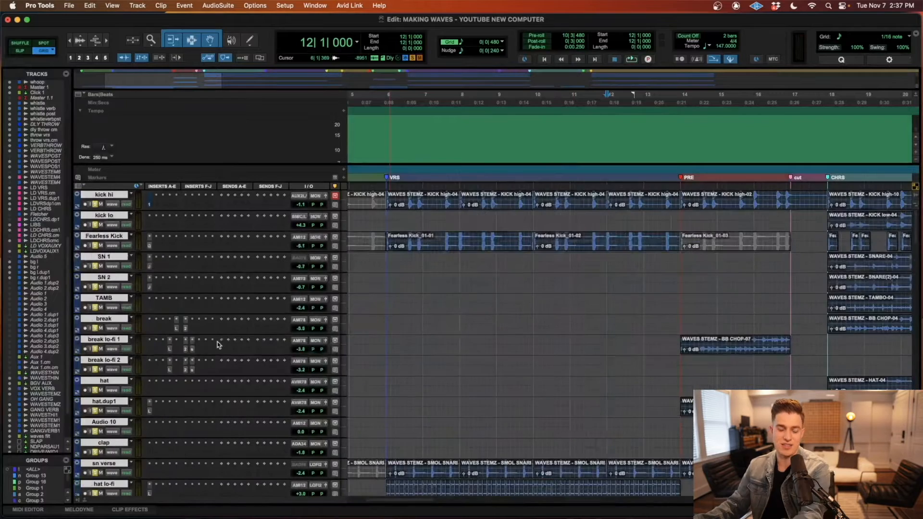
pyautogui.hscroll(1, 128, 332)
pyautogui.hscroll(-1, 272, 341)
pyautogui.scroll(-6, 272, 341)
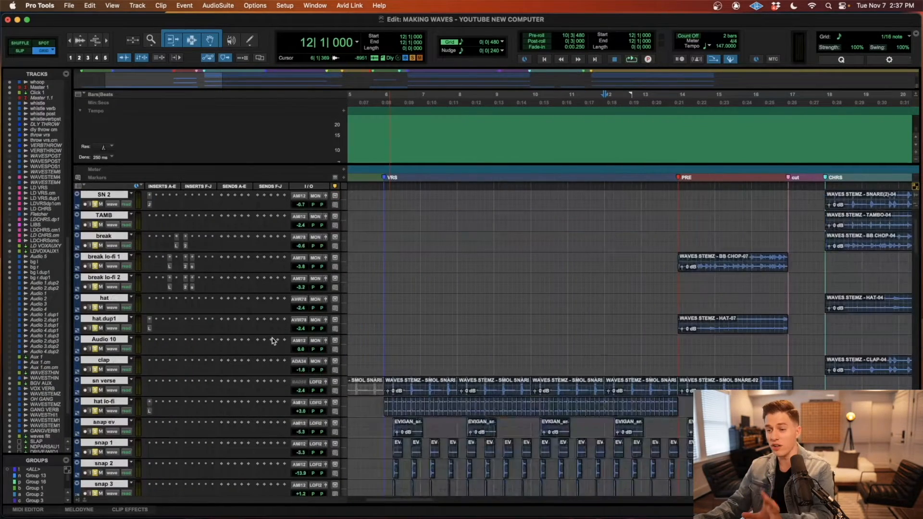
pyautogui.scroll(5, 639, 338)
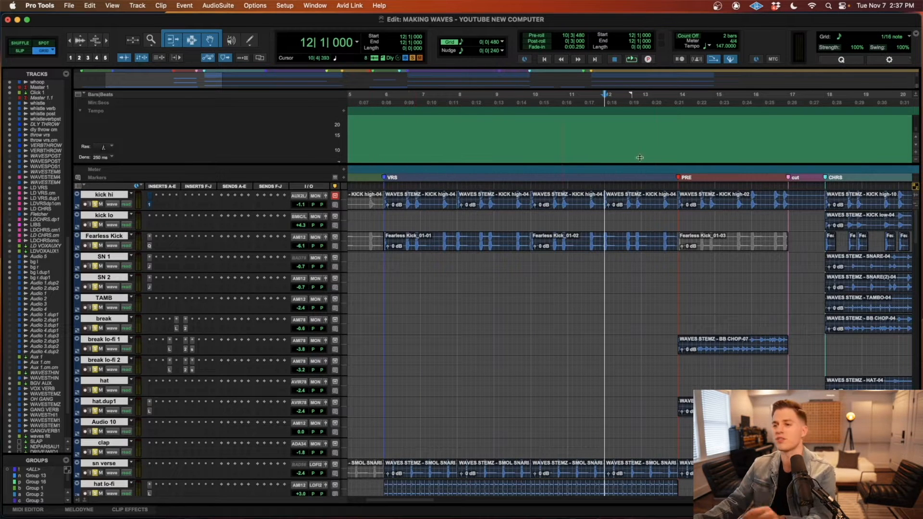
pyautogui.hscroll(5, 690, 177)
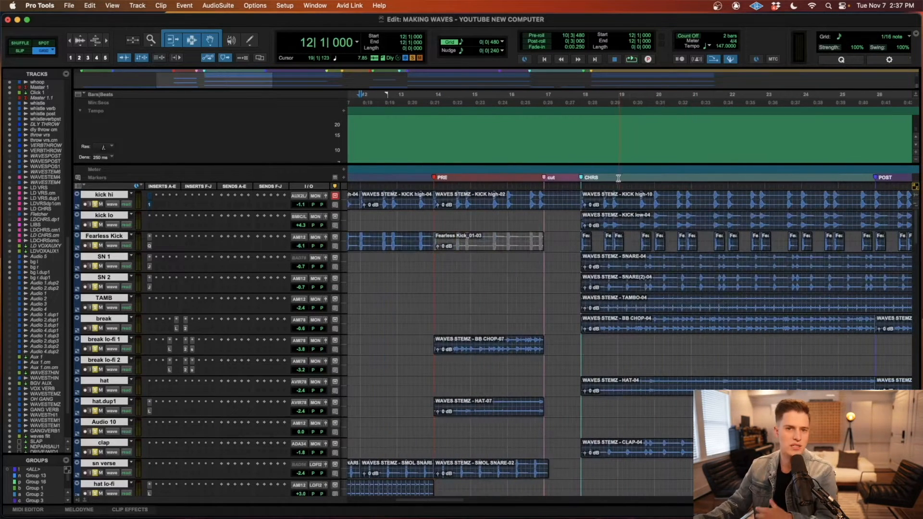
# Step: Play the soloed drums from bar 11 through the PRE and CHRS sections into POST, following the drum tracks during playback
pyautogui.click(441, 322)
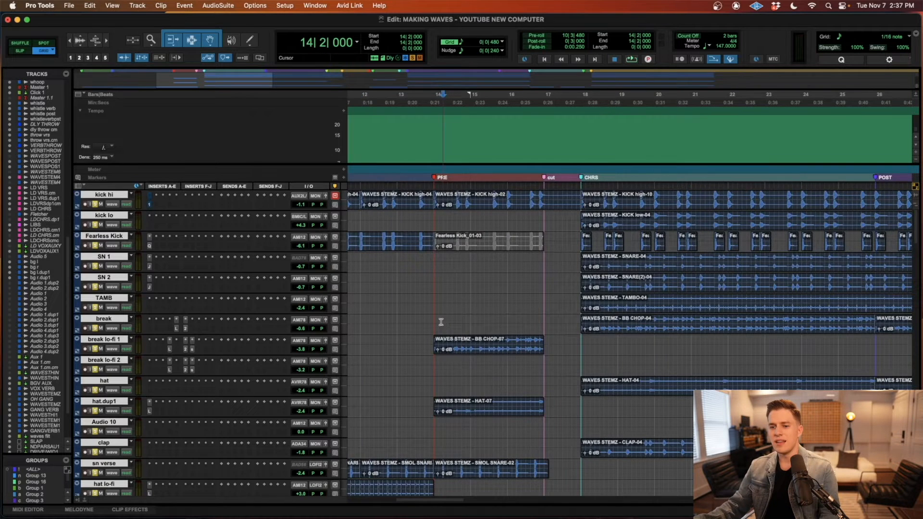
pyautogui.press('super+bracketleft')
pyautogui.press('super+bracketright')
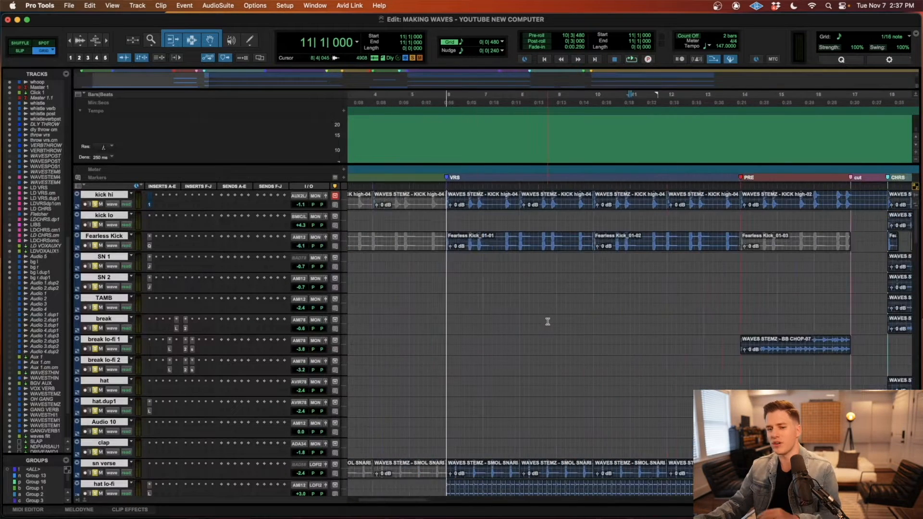
pyautogui.scroll(-2, 547, 321)
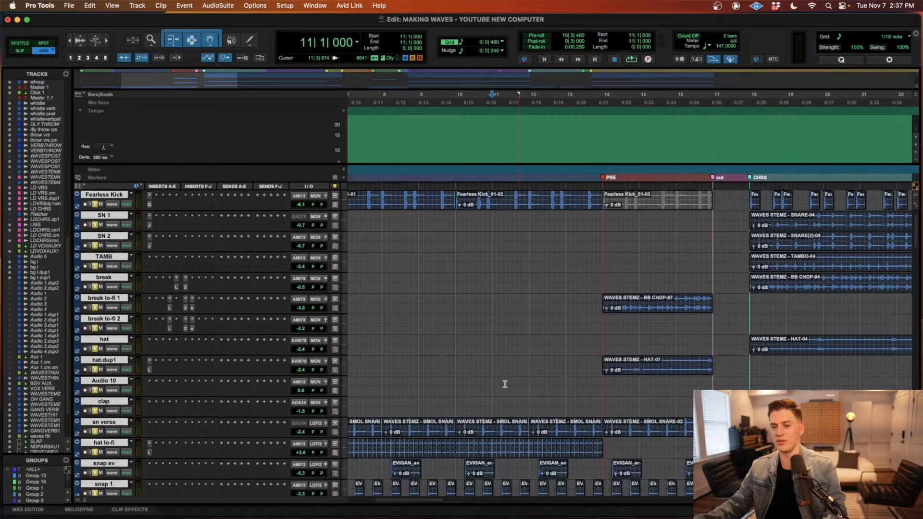
pyautogui.press('space')
pyautogui.scroll(-3, 520, 375)
pyautogui.scroll(5, 448, 370)
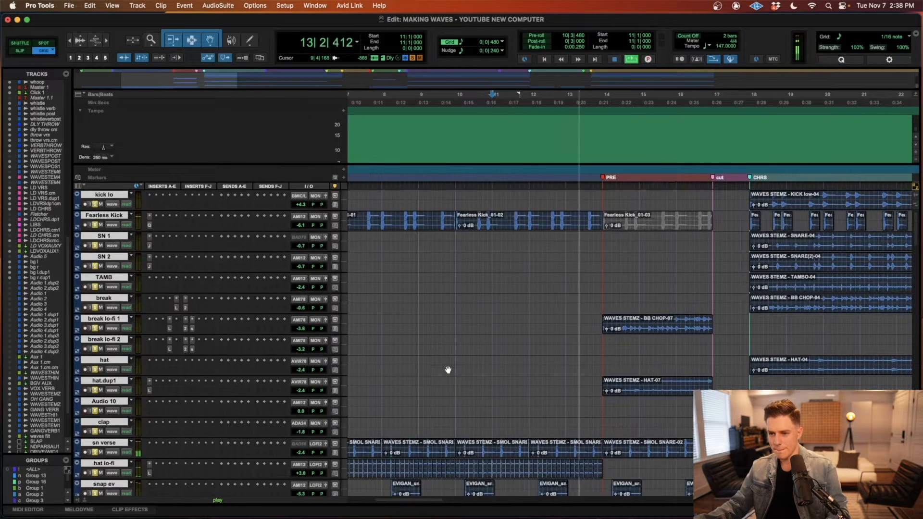
pyautogui.scroll(-6, 448, 370)
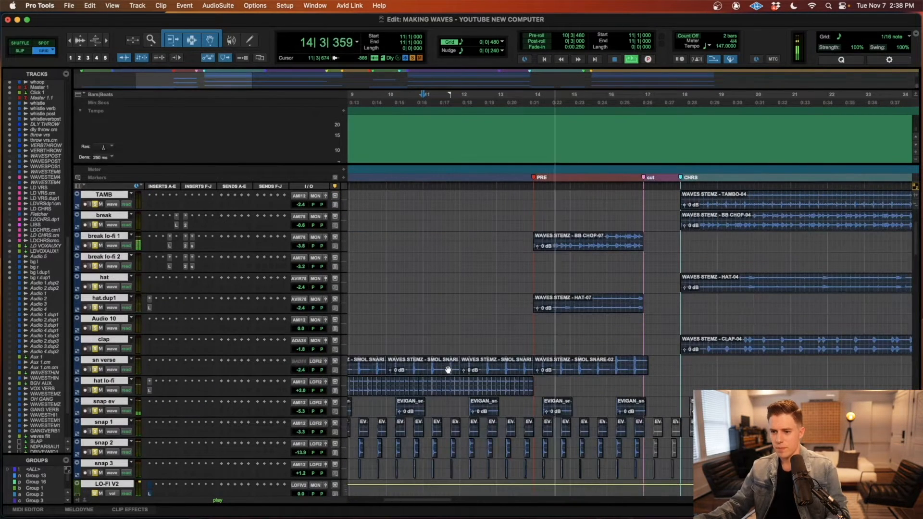
pyautogui.scroll(1, 448, 370)
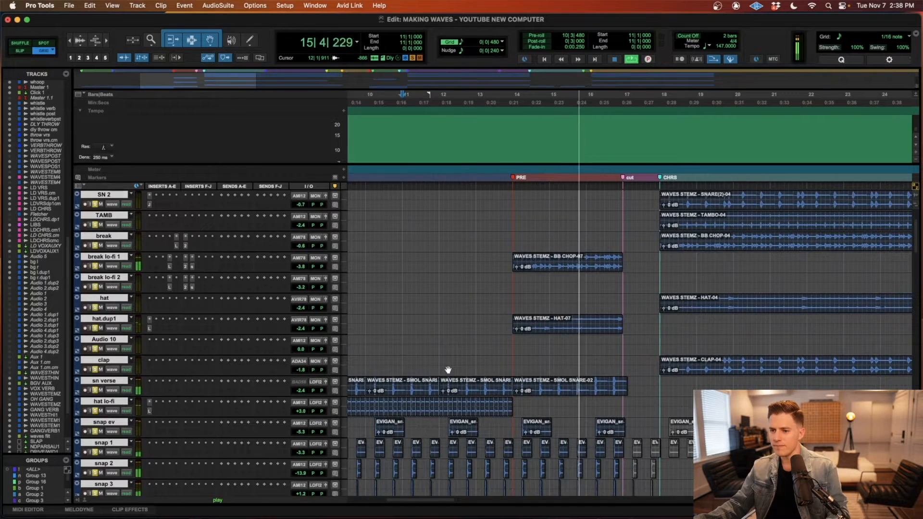
pyautogui.scroll(4, 448, 369)
pyautogui.hscroll(3, 448, 370)
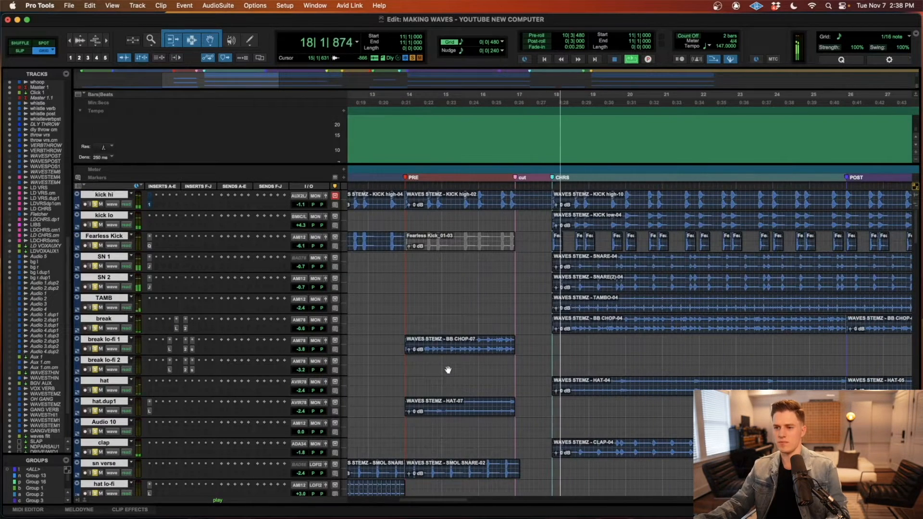
pyautogui.hscroll(4, 448, 370)
pyautogui.scroll(-1, 448, 370)
pyautogui.scroll(-12, 448, 369)
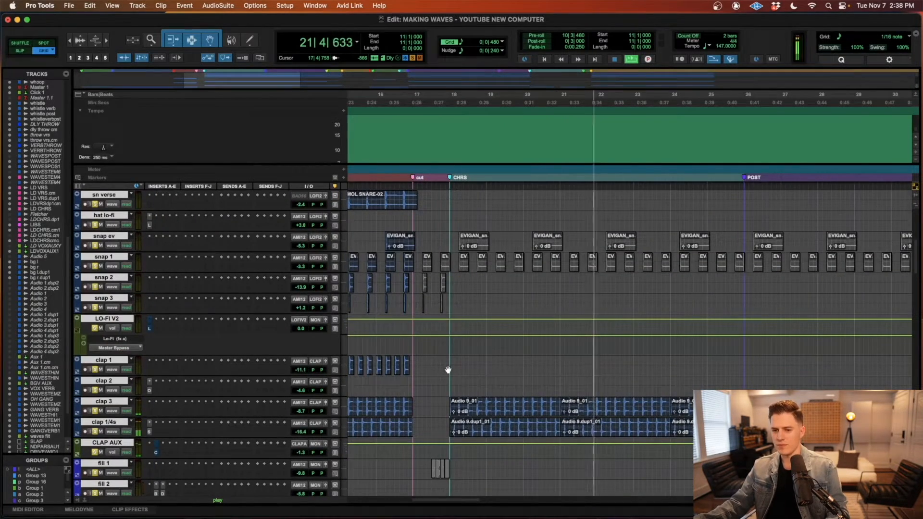
pyautogui.scroll(13, 448, 370)
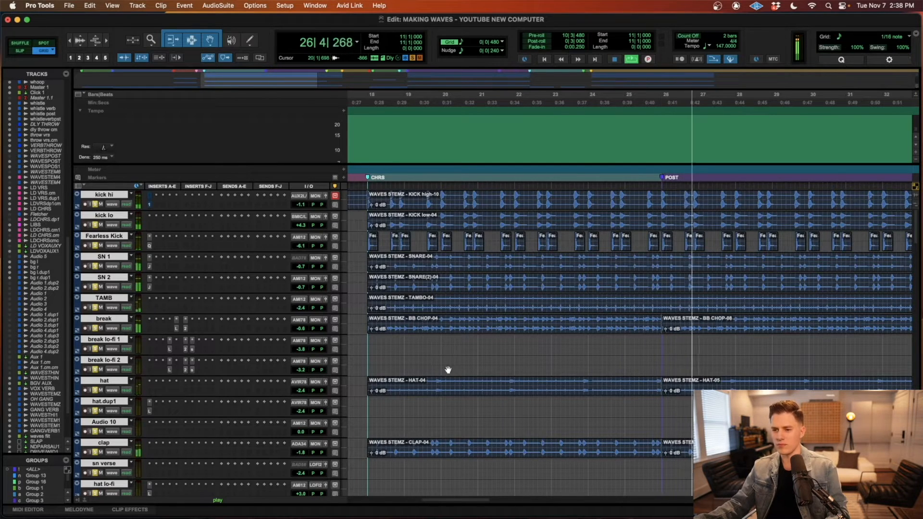
pyautogui.press('space')
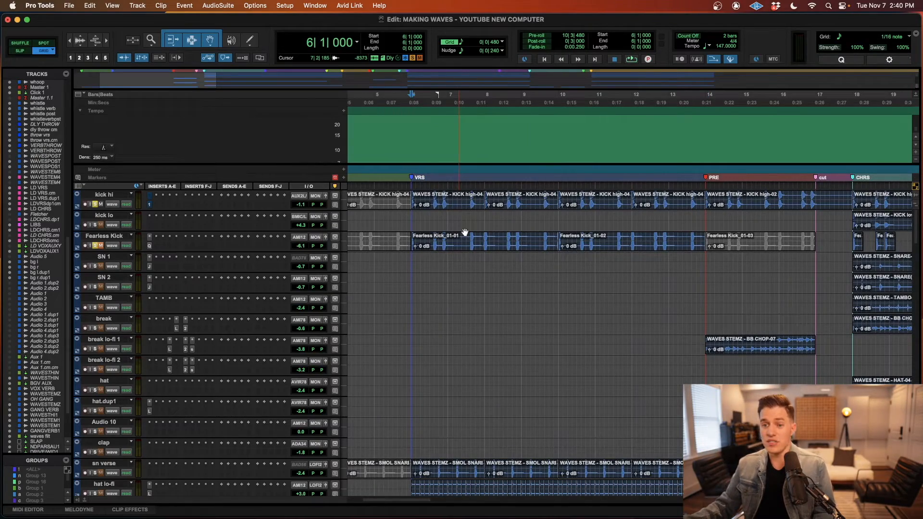
# Step: Select the first two kick hi clips of the VRS section, bars 6 to 10, and audition the soloed kicks
pyautogui.click(460, 207)
pyautogui.keyDown('shift'); pyautogui.click(514, 210); pyautogui.keyUp('shift')
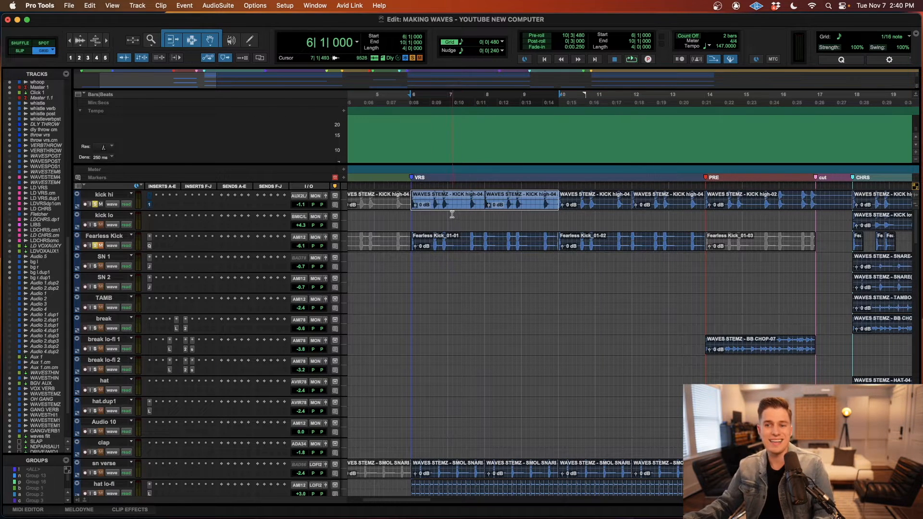
pyautogui.press('space')
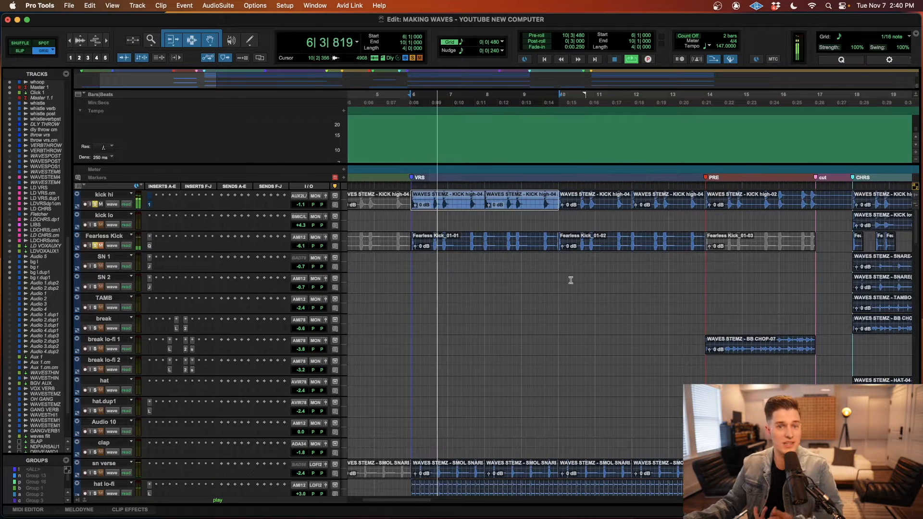
pyautogui.press('space')
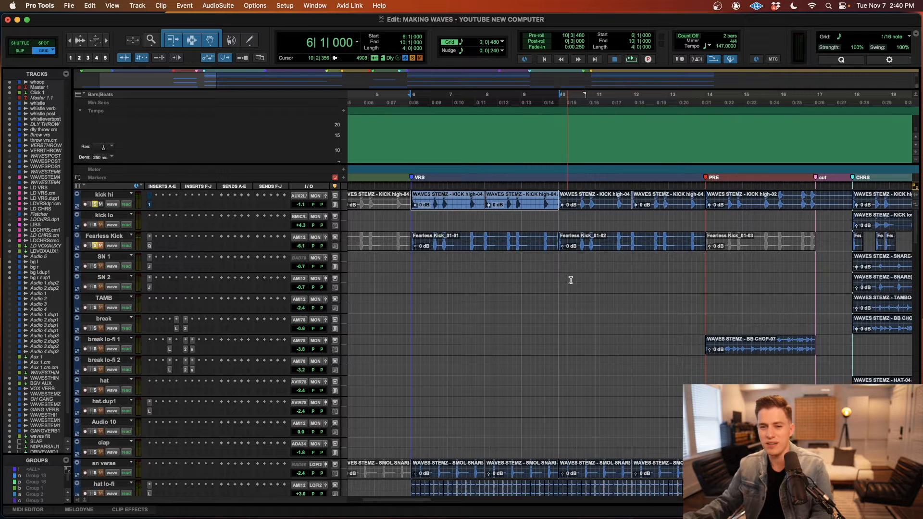
# Step: Select the first Fearless Kick clip of the VRS section and inspect the low cut in the track's FabFilter Pro-Q 3
pyautogui.click(504, 249)
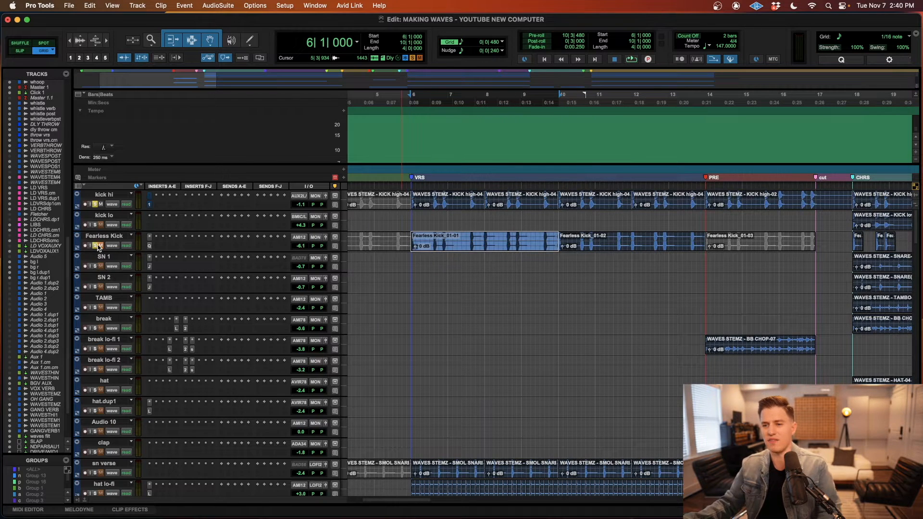
pyautogui.click(150, 247)
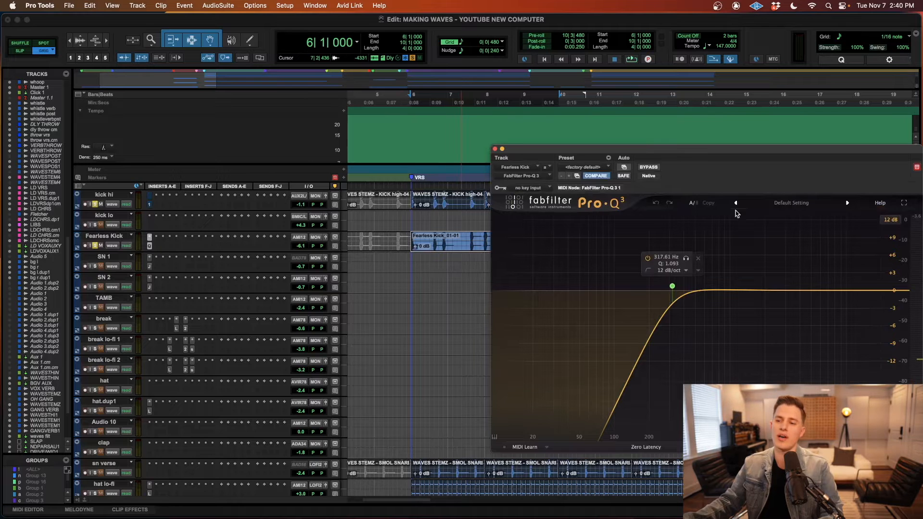
pyautogui.click(494, 149)
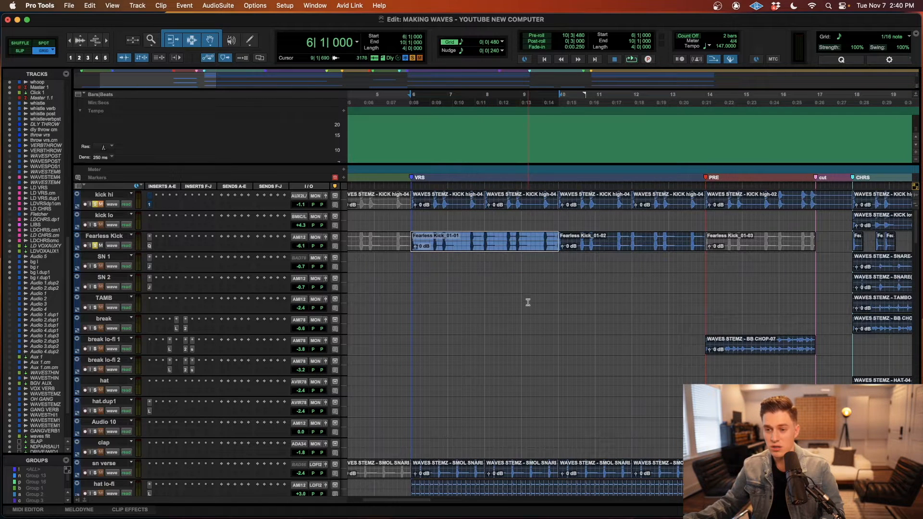
# Step: Audition the kick hi and Fearless Kick layers together from bar 6, replaying the start of the VRS section
pyautogui.press('space')
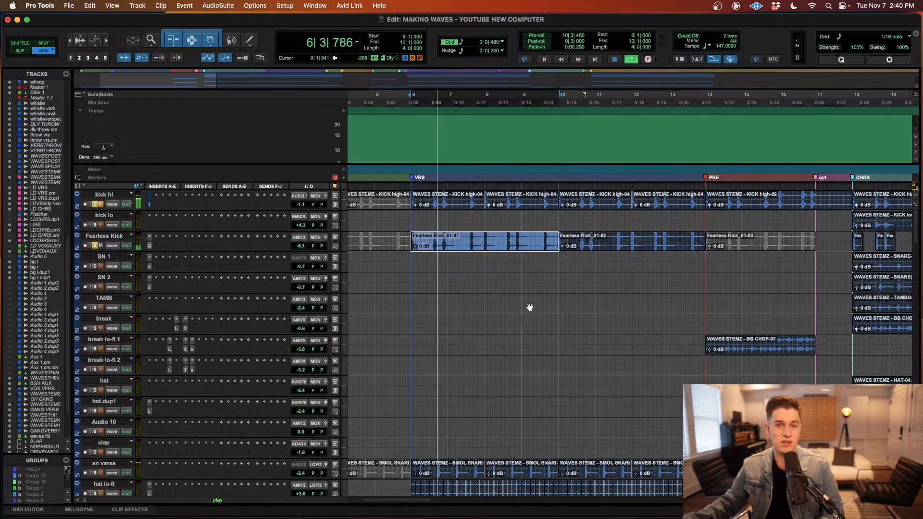
pyautogui.press('space')
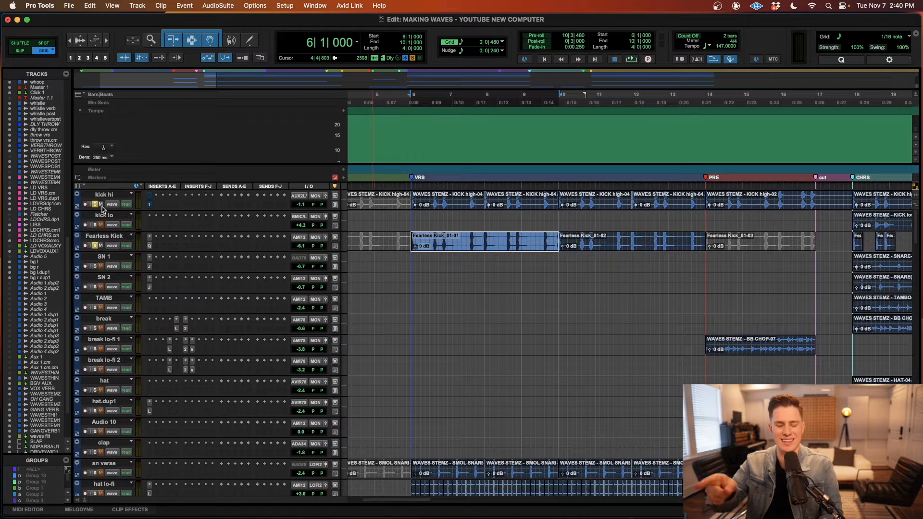
pyautogui.press('space')
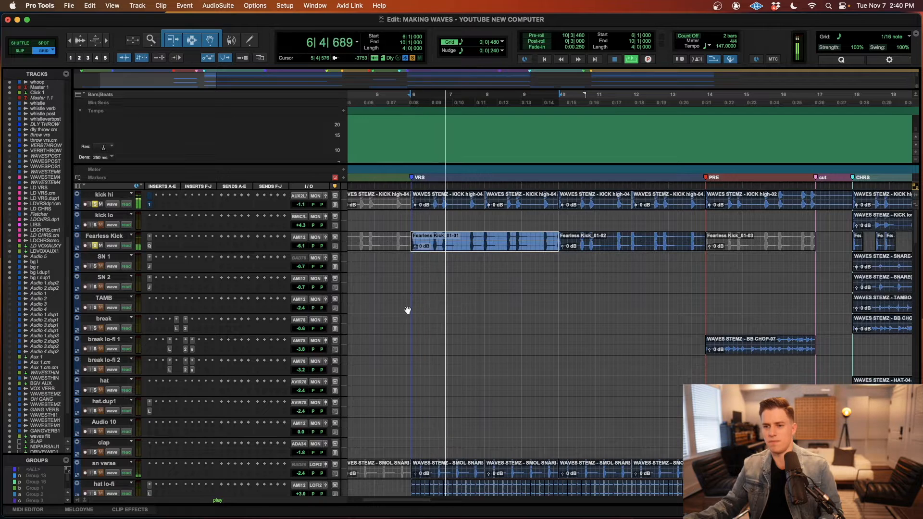
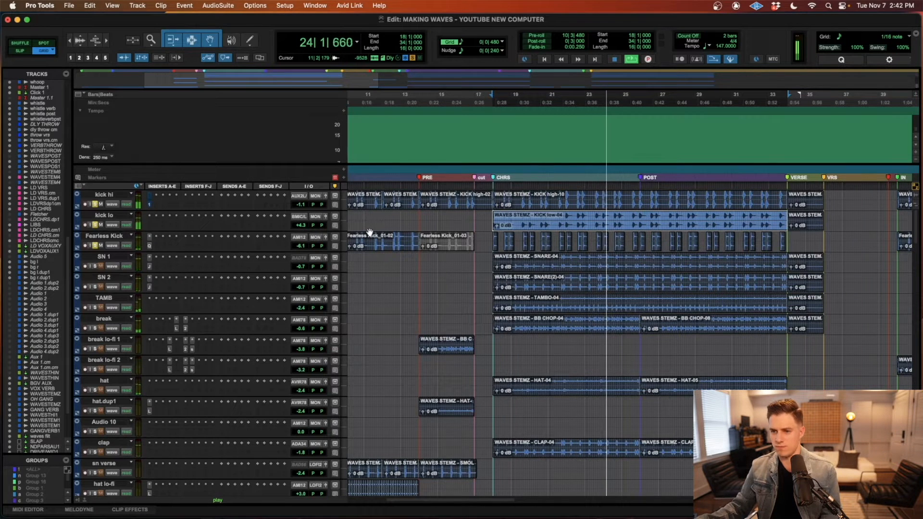
# Step: Stop the kick playback, then select the snap 1, snap 2 and snap 3 clips across VRS, bars 6 to 14, and audition them soloed
pyautogui.press('space')
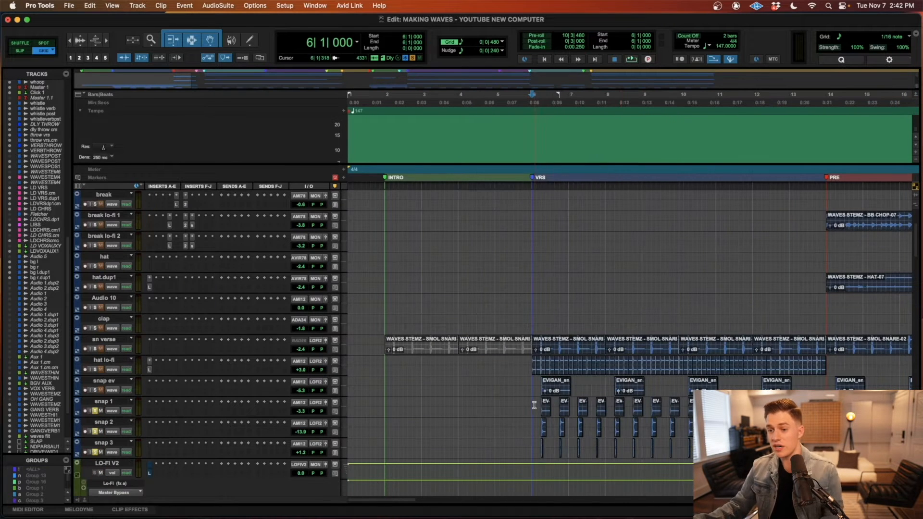
pyautogui.moveTo(532, 399); pyautogui.dragTo(826, 451)
pyautogui.hscroll(2, 768, 423)
pyautogui.scroll(-2, 767, 423)
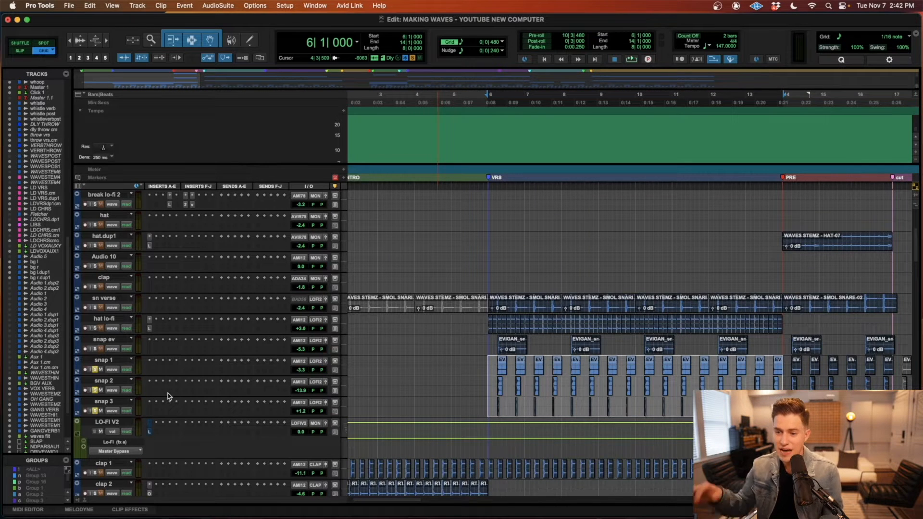
pyautogui.press('space')
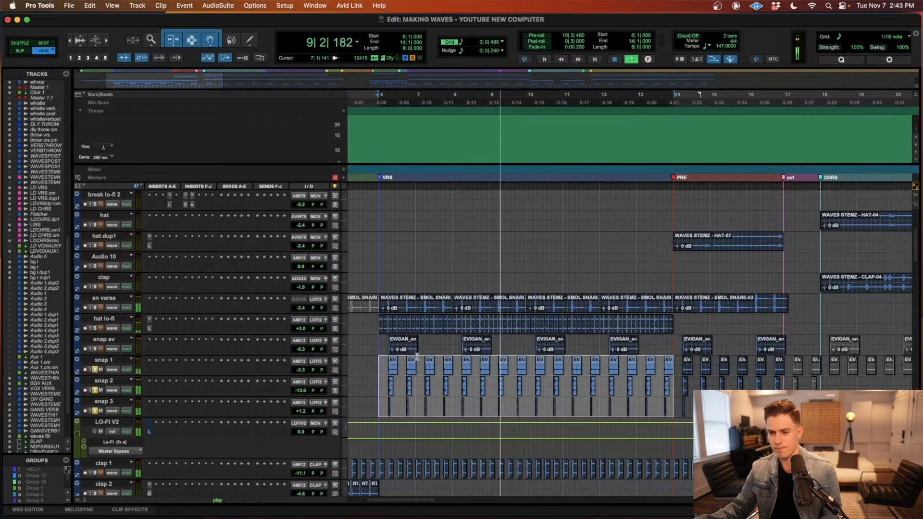
pyautogui.press('space')
# Step: Examine closely how the snap 1, snap 2 and snap 3 clips line up at the start of the VRS section
pyautogui.press('t')
pyautogui.press('t')
pyautogui.press('t')
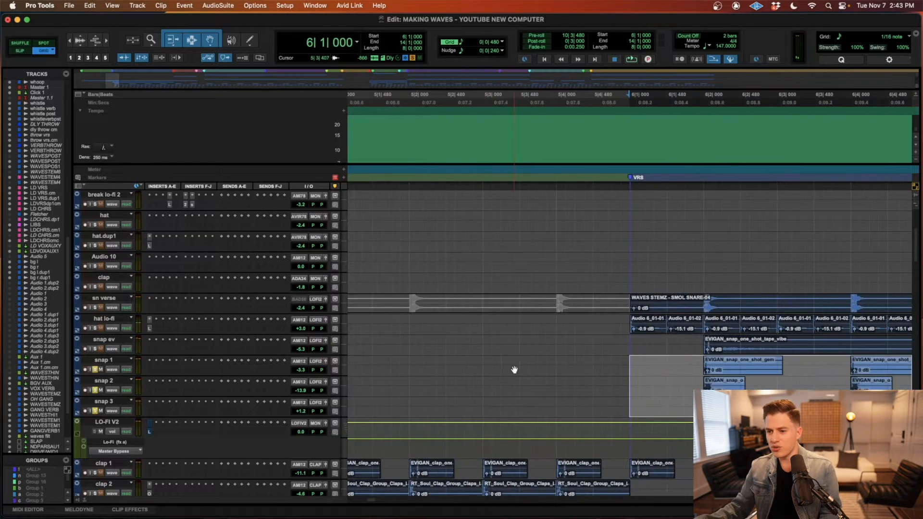
pyautogui.hscroll(5, 529, 371)
pyautogui.press('r')
pyautogui.press('r')
pyautogui.press('r')
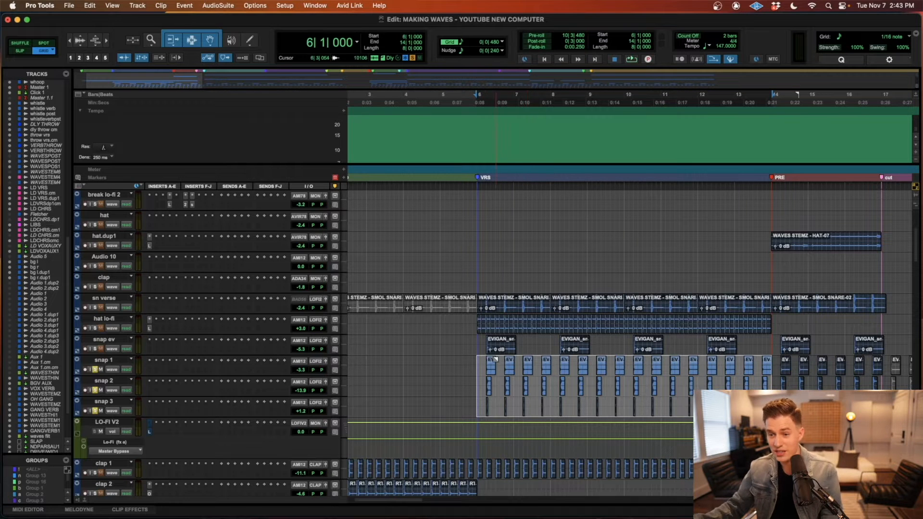
# Step: Solo the snap ev track and inspect its first VRS clip, EVIGAN_snap_one_shot_tape_vibe, against the other snap layers
pyautogui.click(476, 339)
pyautogui.press('t')
pyautogui.press('t')
pyautogui.hscroll(3, 563, 351)
pyautogui.hotkey('shift', 's')
pyautogui.press('r')
pyautogui.click(579, 353)
pyautogui.press('t')
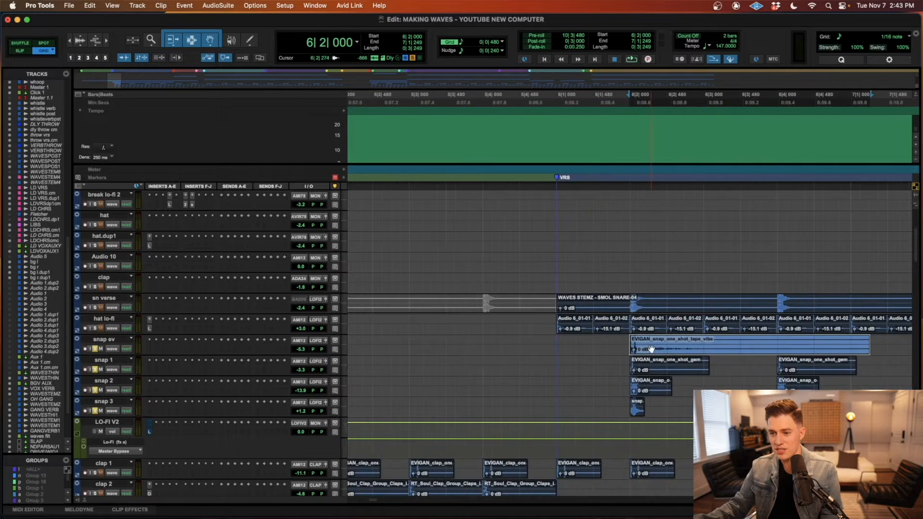
pyautogui.press('t')
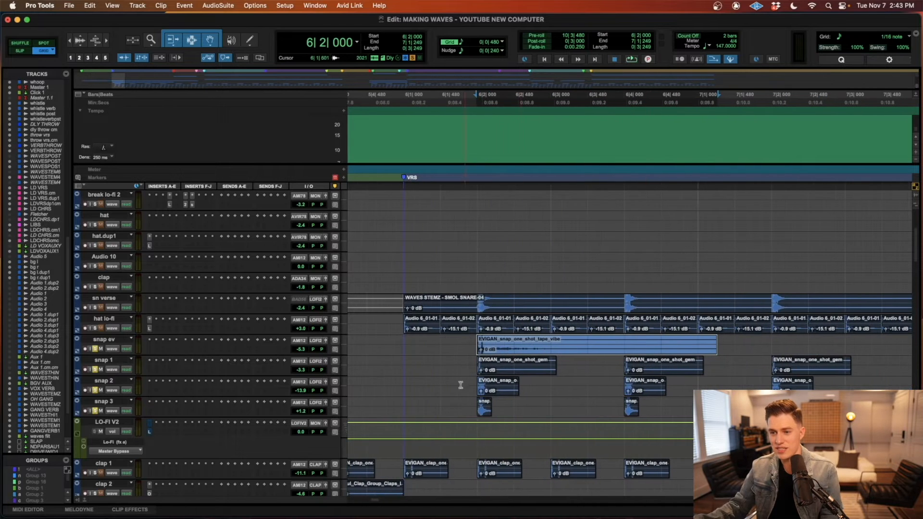
# Step: Audition the four soloed snap layers together from the start of the VRS section at bar 6
pyautogui.press('r')
pyautogui.click(519, 339)
pyautogui.press('r')
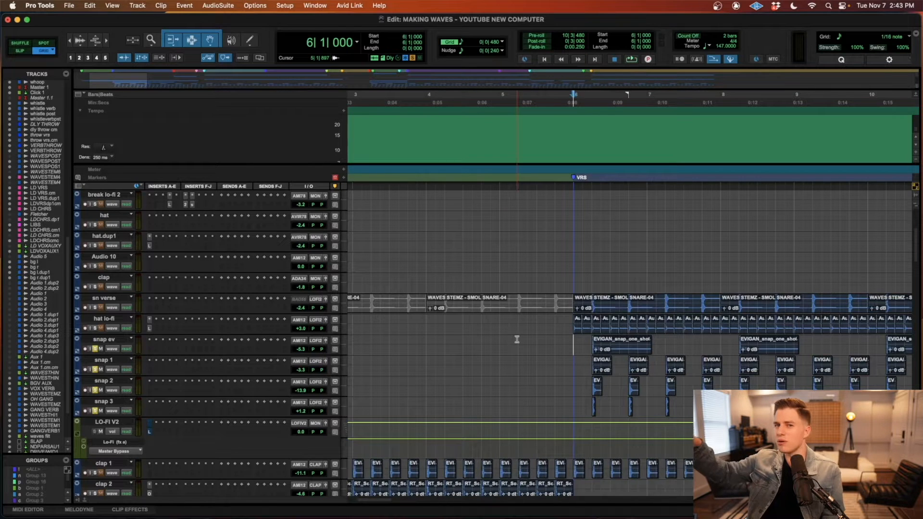
pyautogui.hscroll(-2, 516, 339)
pyautogui.hscroll(6, 516, 340)
pyautogui.press('space')
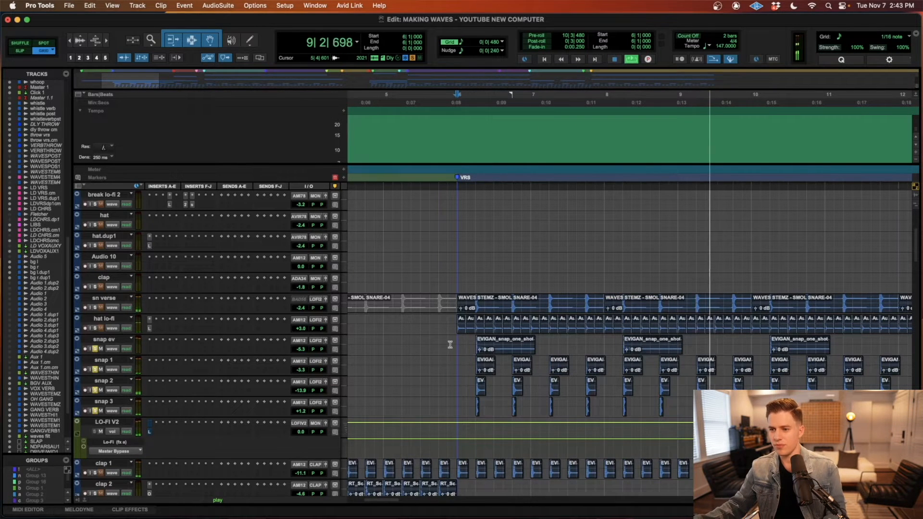
pyautogui.press('space')
# Step: Solo the sn verse track and audition its snare together with the snap layers from bar 6
pyautogui.click(500, 313)
pyautogui.press('r')
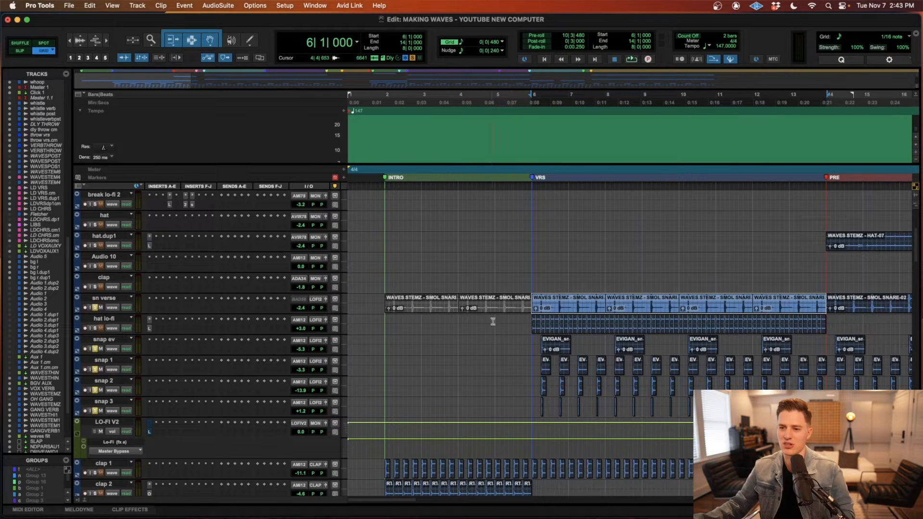
pyautogui.click(531, 337)
pyautogui.press('space')
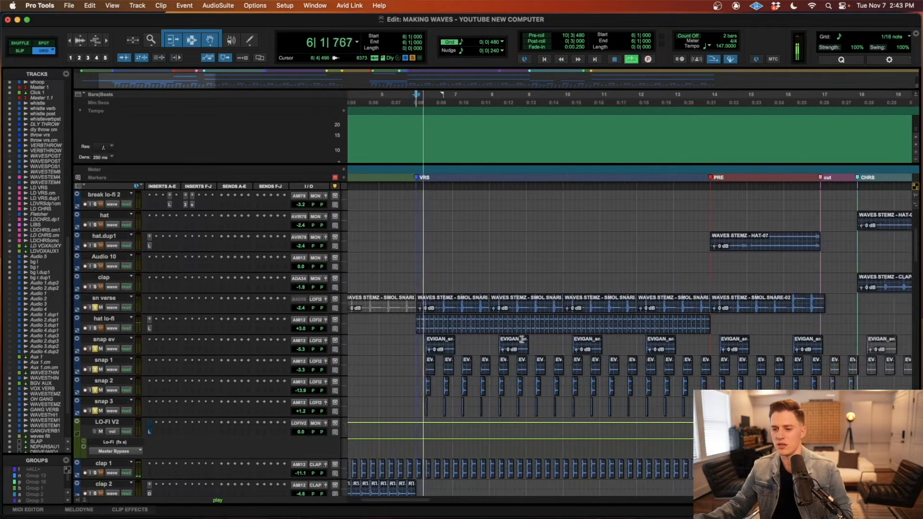
pyautogui.scroll(-2, 524, 338)
pyautogui.scroll(-2, 522, 339)
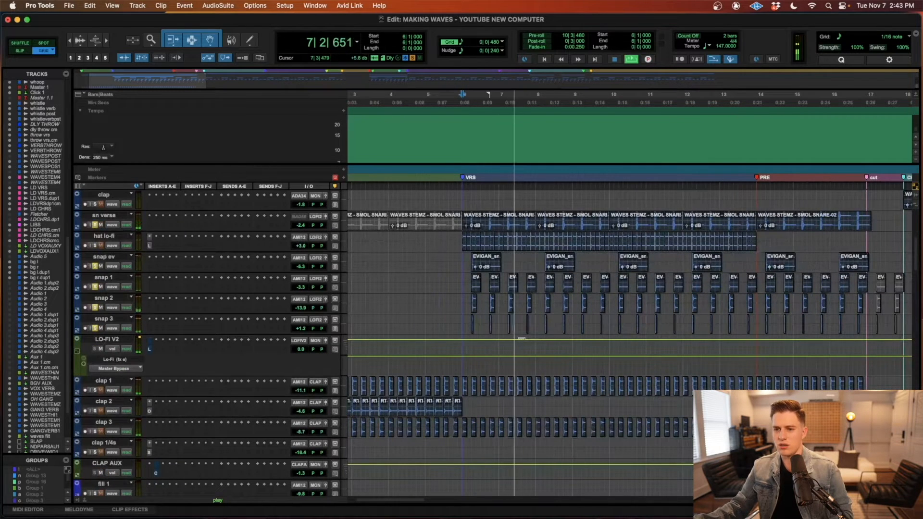
pyautogui.press('space')
# Step: Solo the hat lo-fi track and audition it with the verse snare and snap layers from 5|4|480
pyautogui.click(95, 431)
pyautogui.click(95, 410)
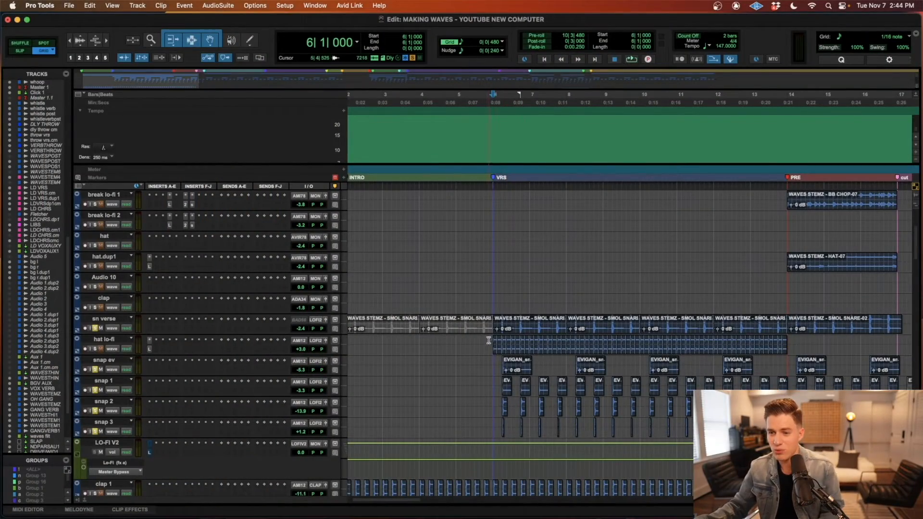
pyautogui.click(489, 340)
pyautogui.hscroll(3, 493, 343)
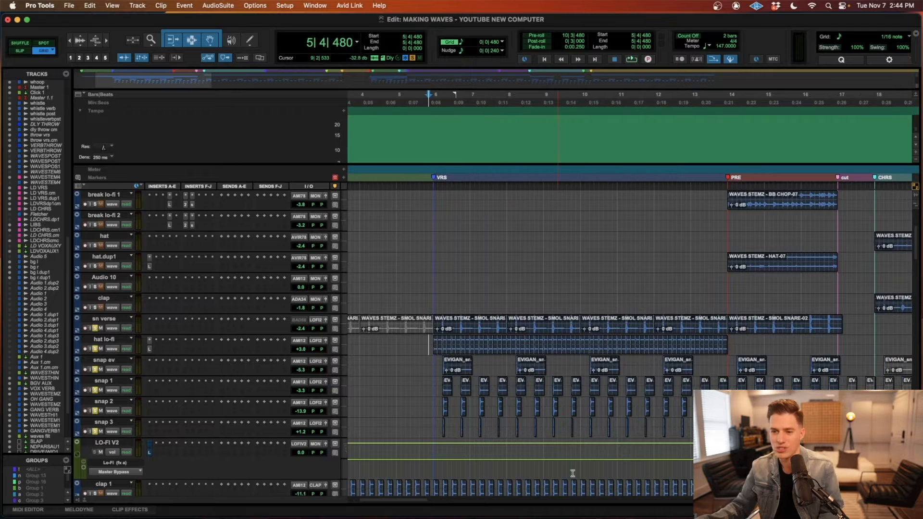
pyautogui.press('space')
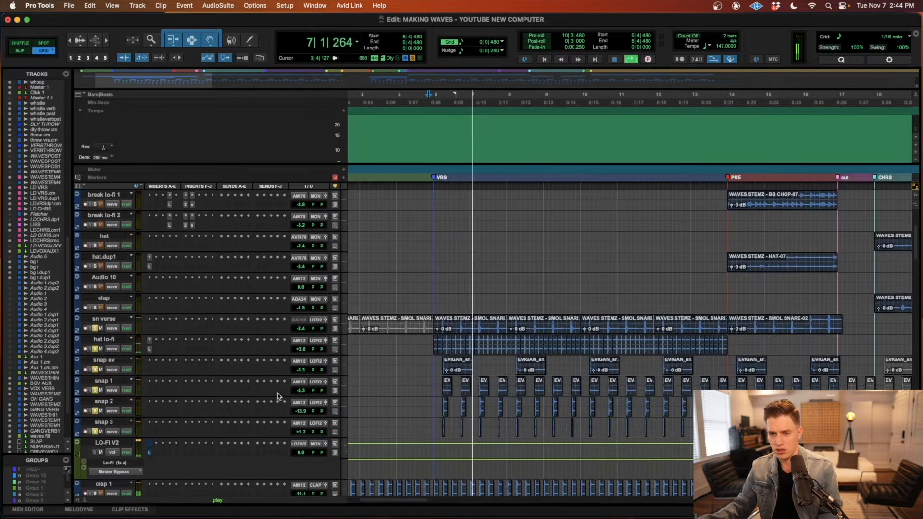
pyautogui.press('space')
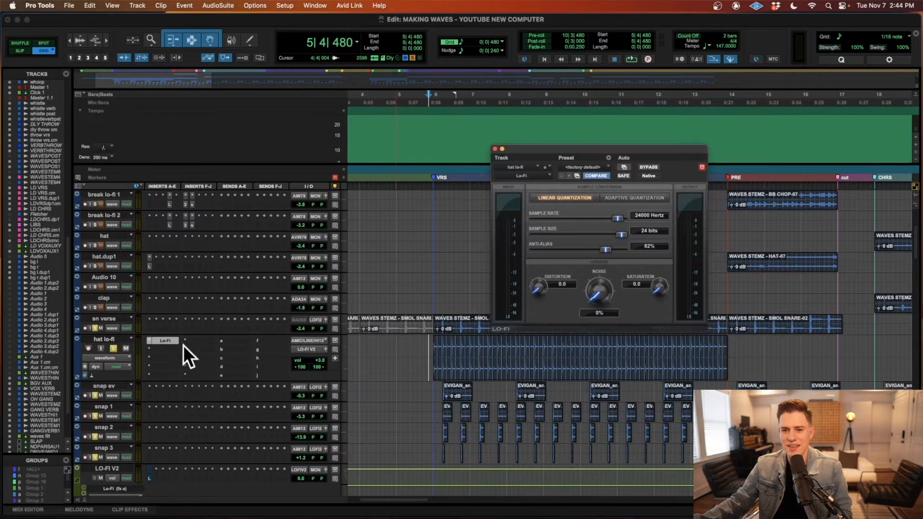
# Step: Compare the hat lo-fi track with its Lo-Fi plug-in bypassed and active from bar 6, and close the plug-in window
pyautogui.keyDown('super'); pyautogui.click(166, 341); pyautogui.keyUp('super')
pyautogui.click(434, 349)
pyautogui.press('space')
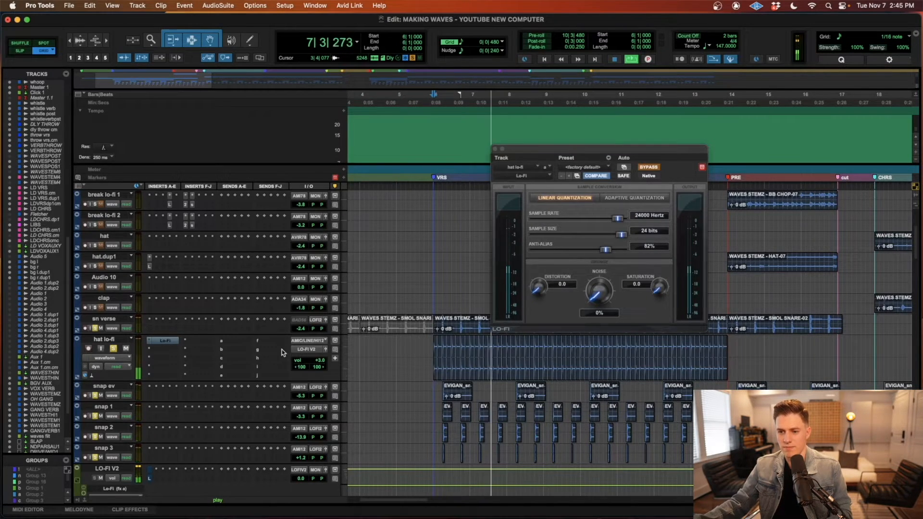
pyautogui.press('space')
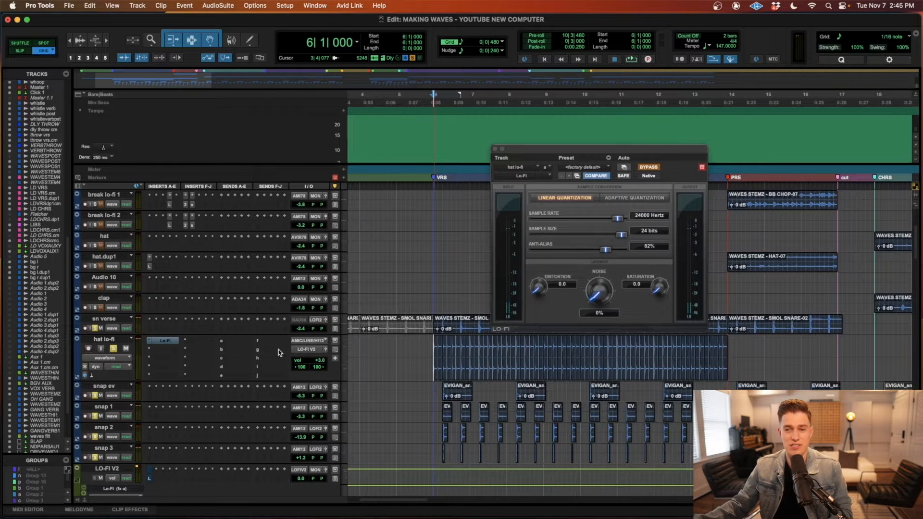
pyautogui.keyDown('super'); pyautogui.click(165, 341); pyautogui.keyUp('super')
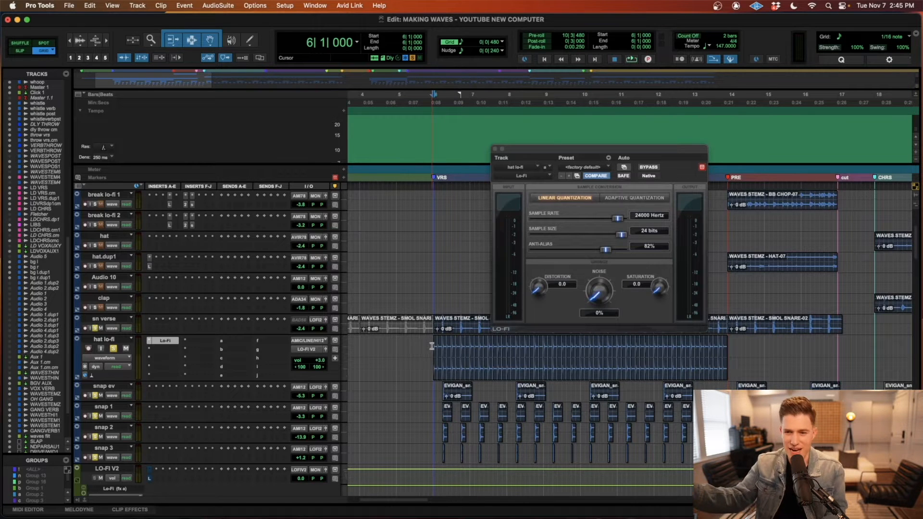
pyautogui.press('space')
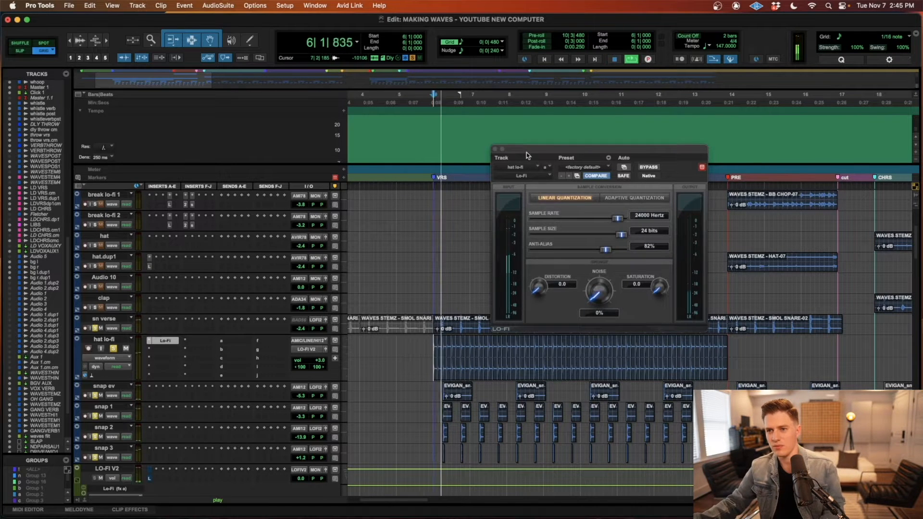
pyautogui.click(495, 149)
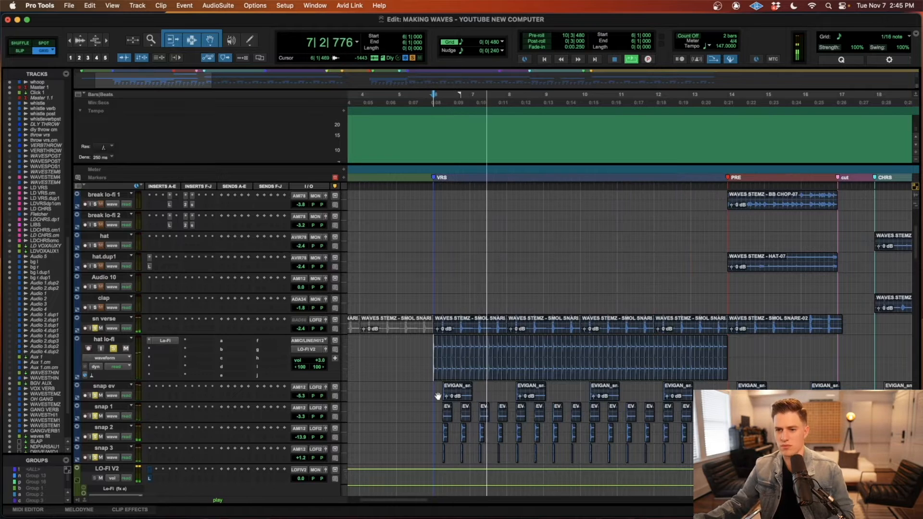
# Step: Stop playback and solo the clap tracks below LO-FI V2 to add them to the verse drum layers
pyautogui.hscroll(1, 437, 395)
pyautogui.scroll(-5, 437, 395)
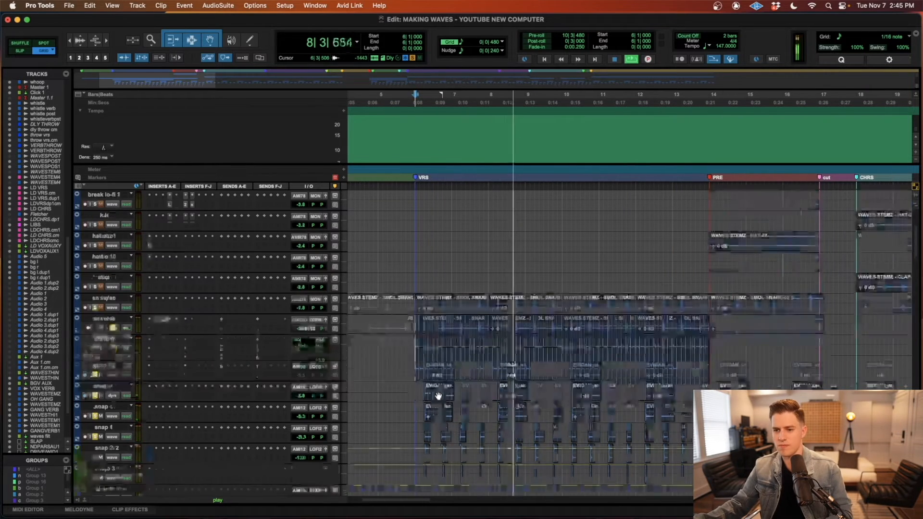
pyautogui.press('space')
pyautogui.click(95, 437)
pyautogui.click(94, 417)
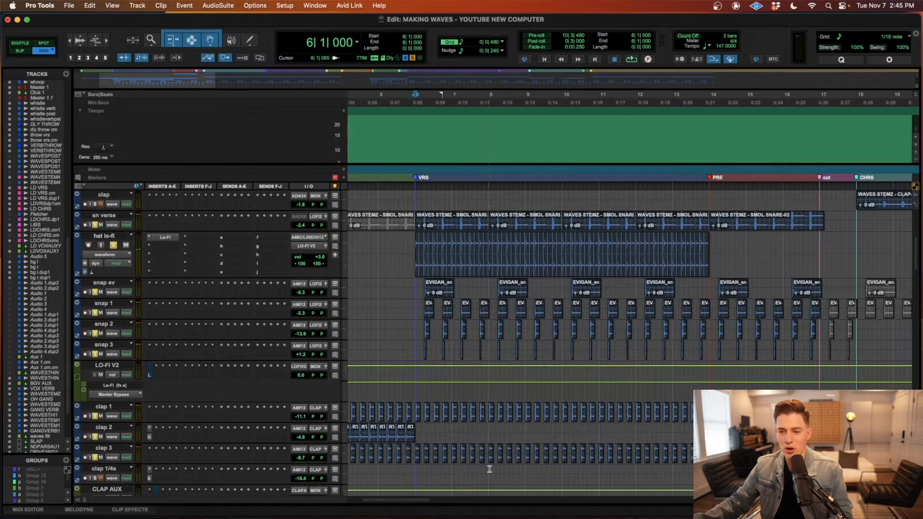
pyautogui.press('r')
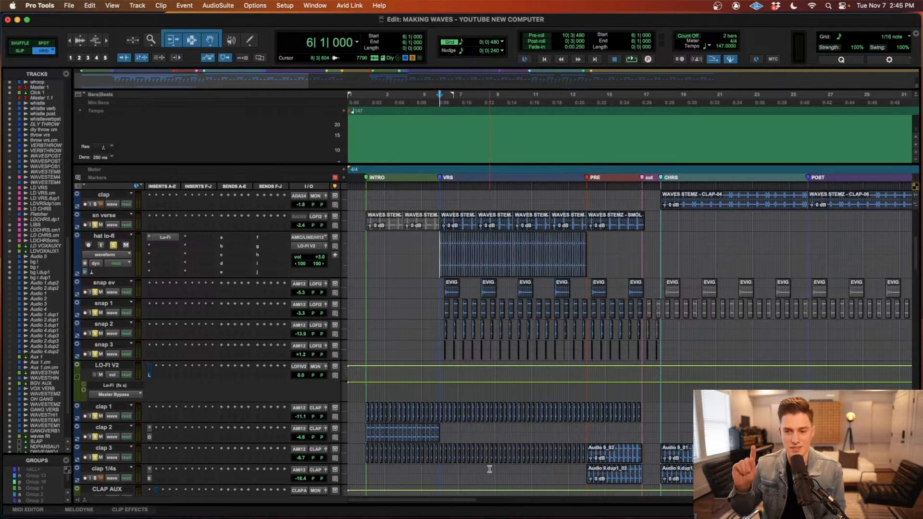
# Step: Play the combined verse drums and claps from bar 6, examining the soloed tracks from the claps up to the kicks
pyautogui.press('space')
pyautogui.press('super+bracketright')
pyautogui.press('super+bracketright')
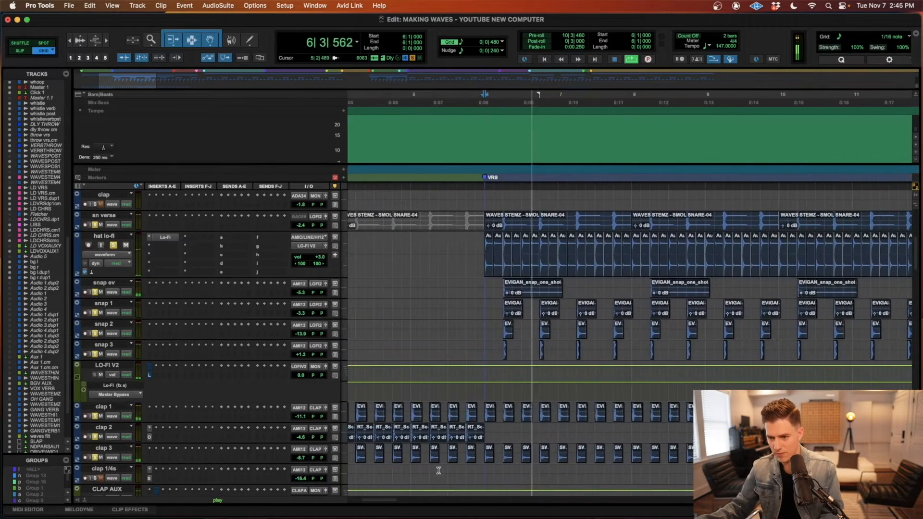
pyautogui.press('super+bracketleft')
pyautogui.press('super+bracketleft')
pyautogui.press('super+bracketleft')
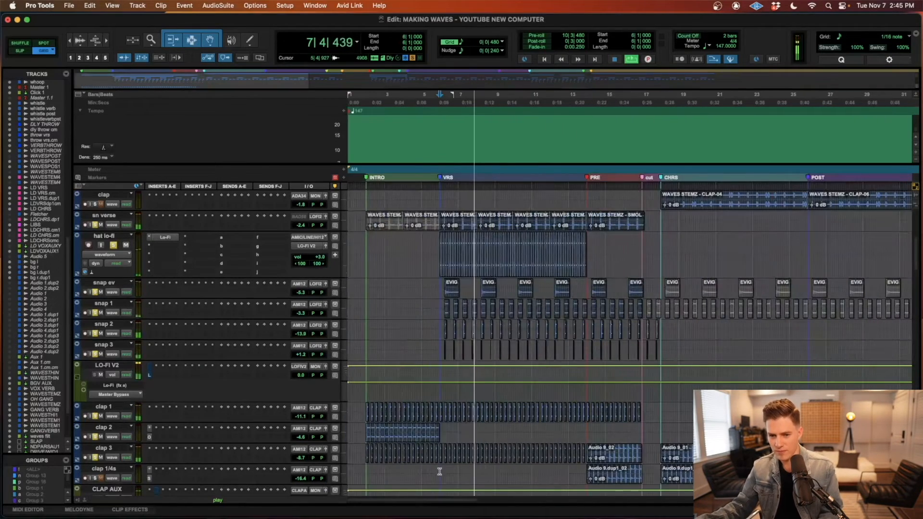
pyautogui.scroll(5, 439, 472)
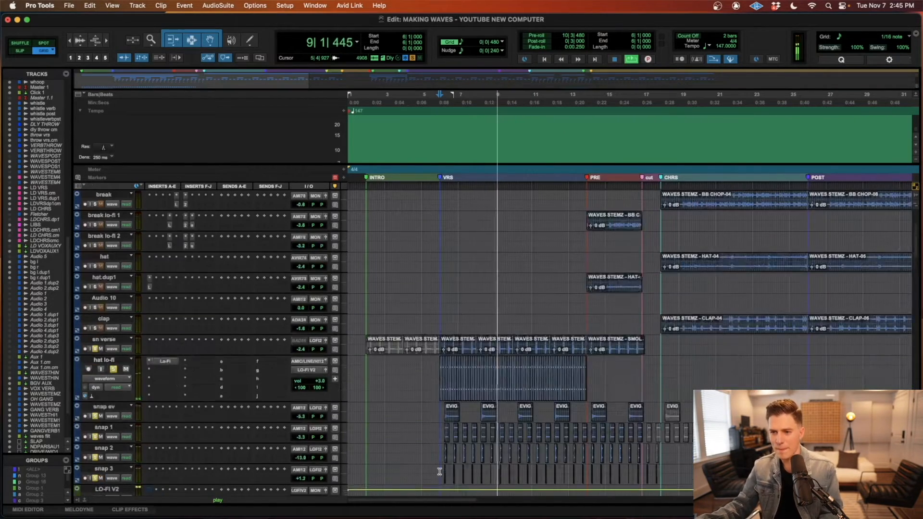
pyautogui.scroll(6, 439, 472)
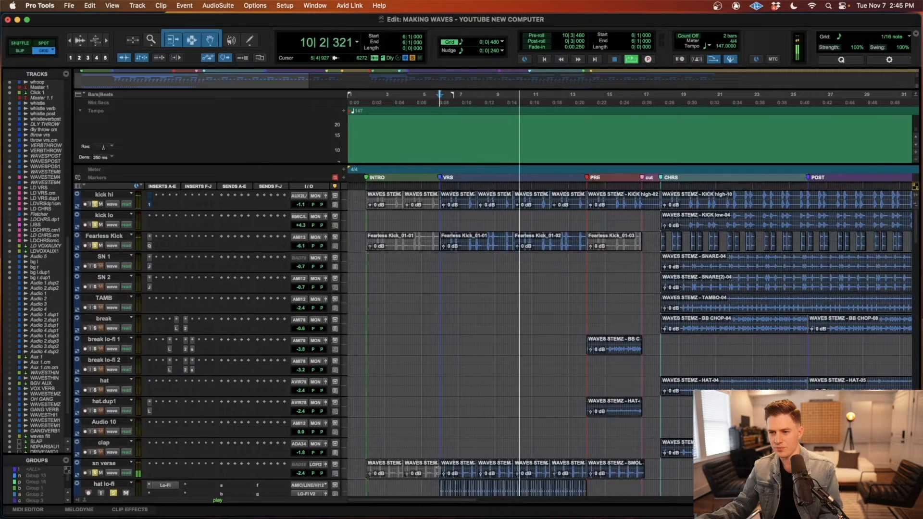
pyautogui.hscroll(3, 437, 470)
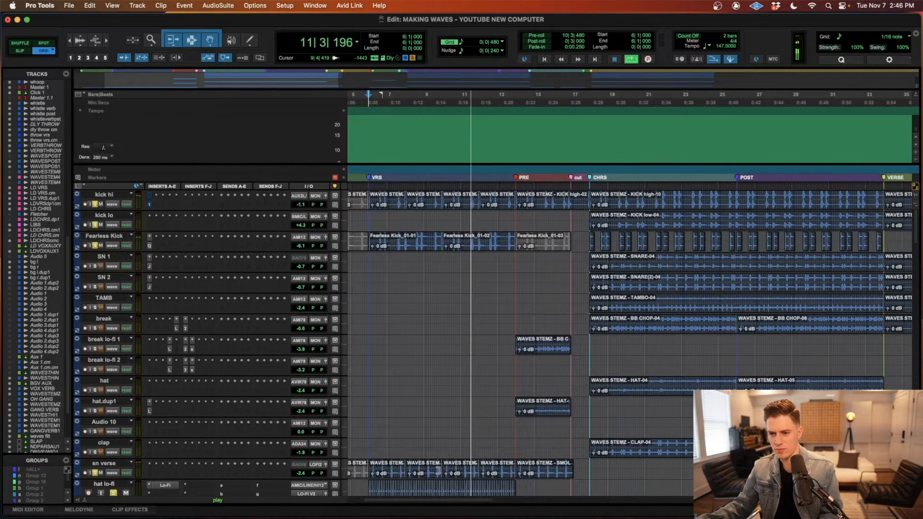
pyautogui.scroll(-5, 438, 470)
pyautogui.hscroll(1, 439, 471)
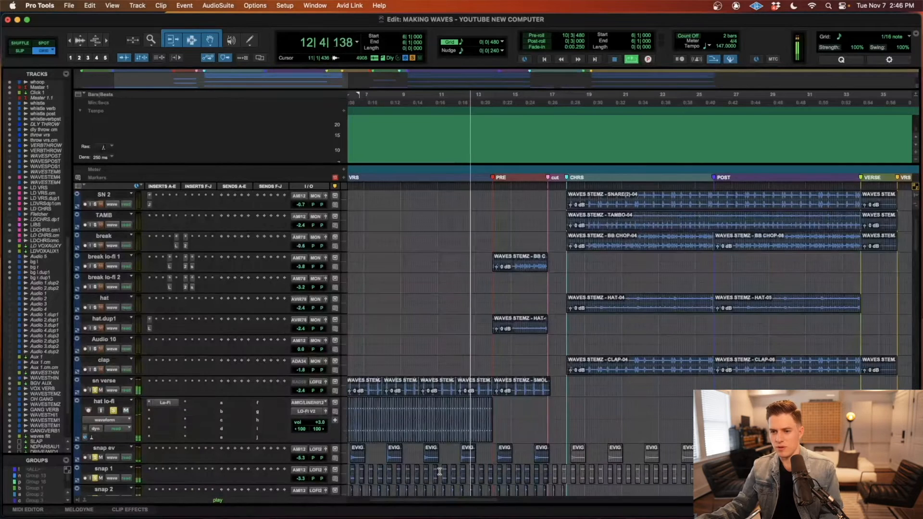
pyautogui.press('space')
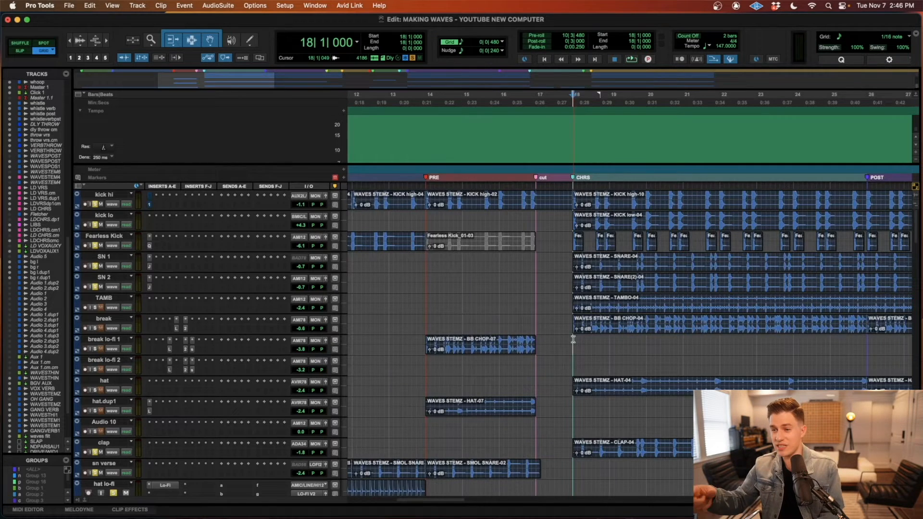
# Step: Audition the soloed chorus drums from the start of CHRS at bar 18 and open the JST Clip plug-in on SN 1
pyautogui.press('r')
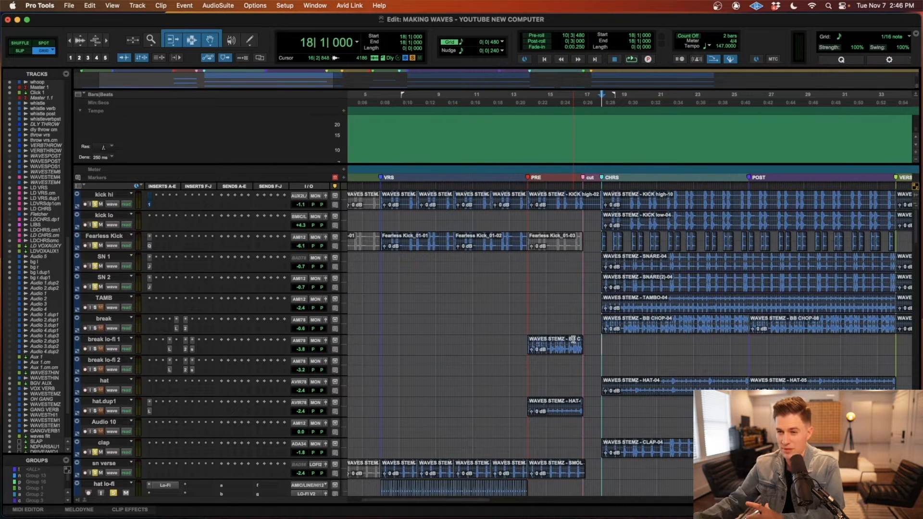
pyautogui.hscroll(2, 701, 281)
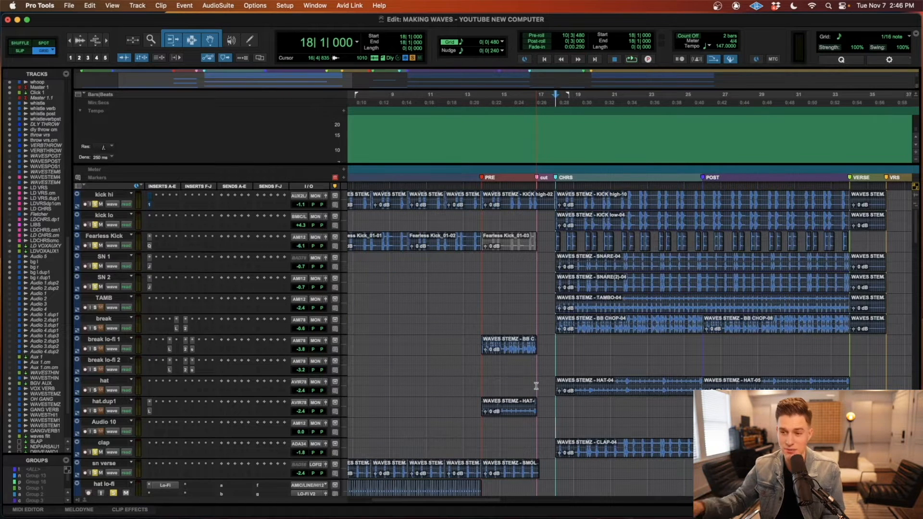
pyautogui.press('space')
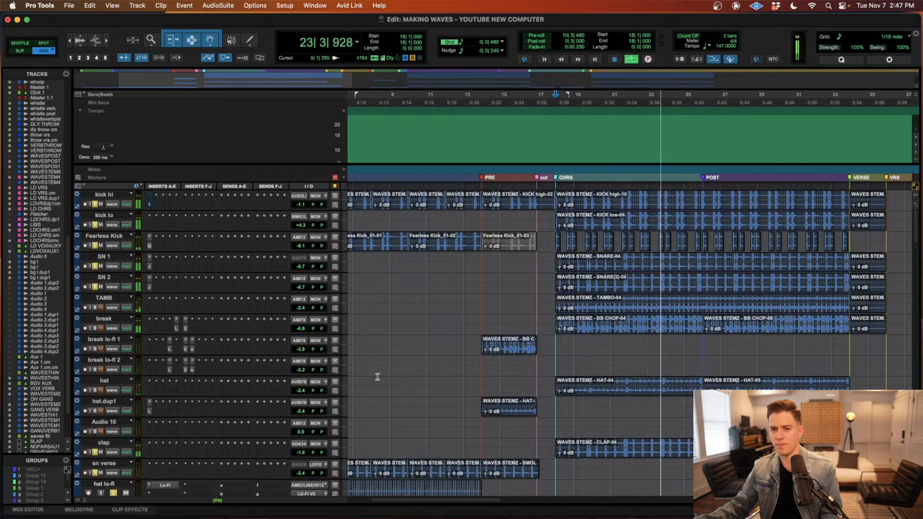
pyautogui.press('space')
pyautogui.click(149, 287)
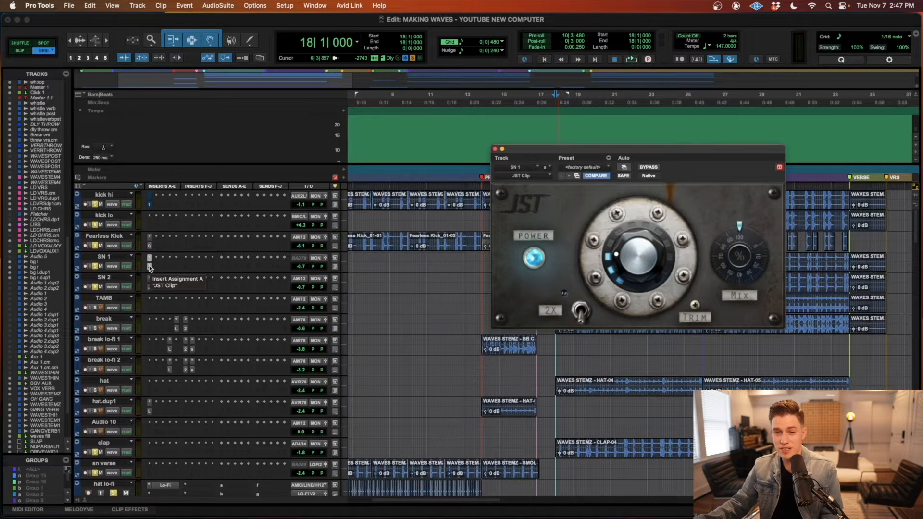
# Step: Close the JST Clip window and compare the chorus drums from bar 18 with JST Clip bypassed and active on SN 1 and SN 2
pyautogui.click(494, 149)
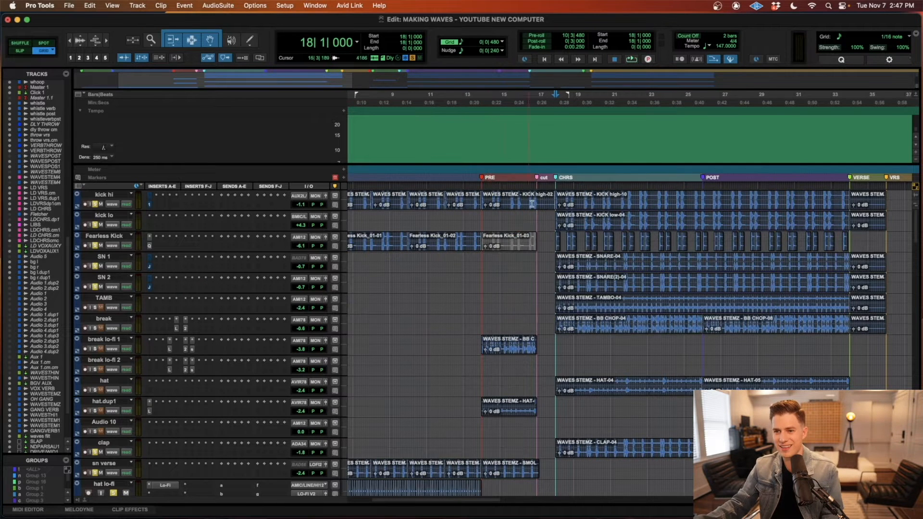
pyautogui.press('space')
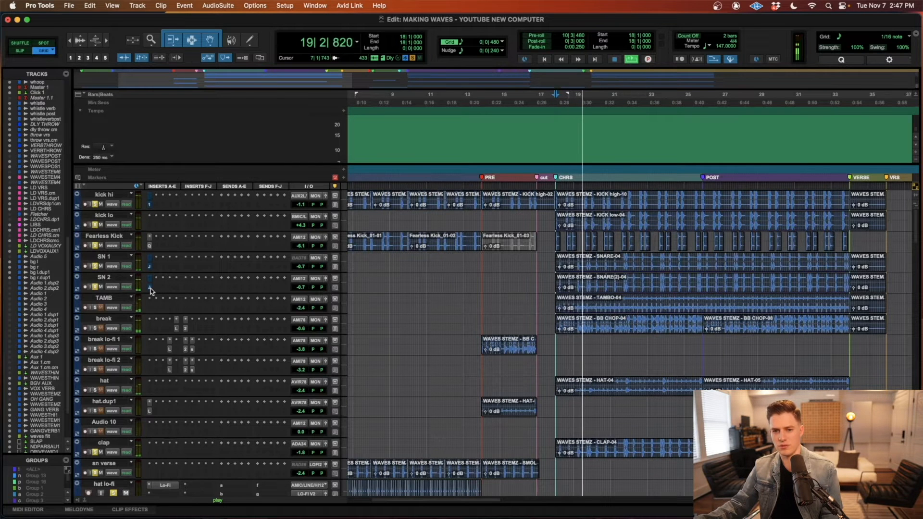
pyautogui.press('space')
pyautogui.press('space')
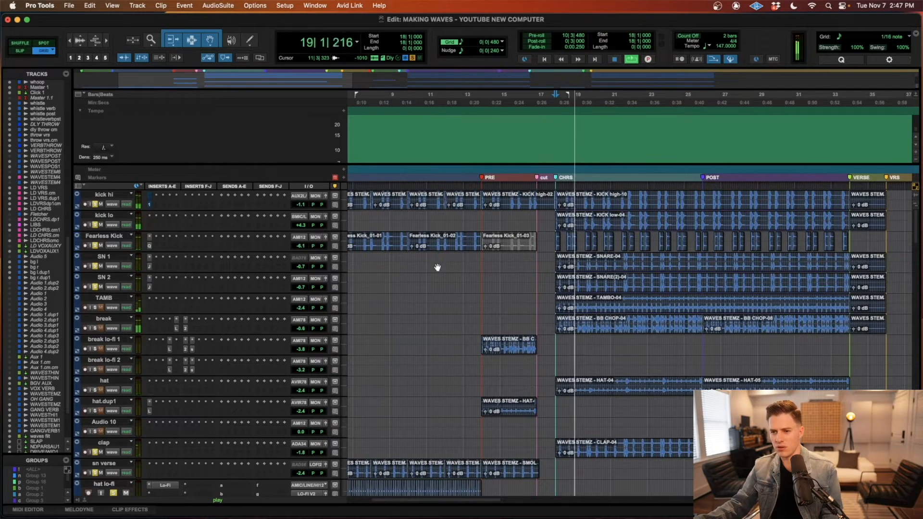
pyautogui.press('space')
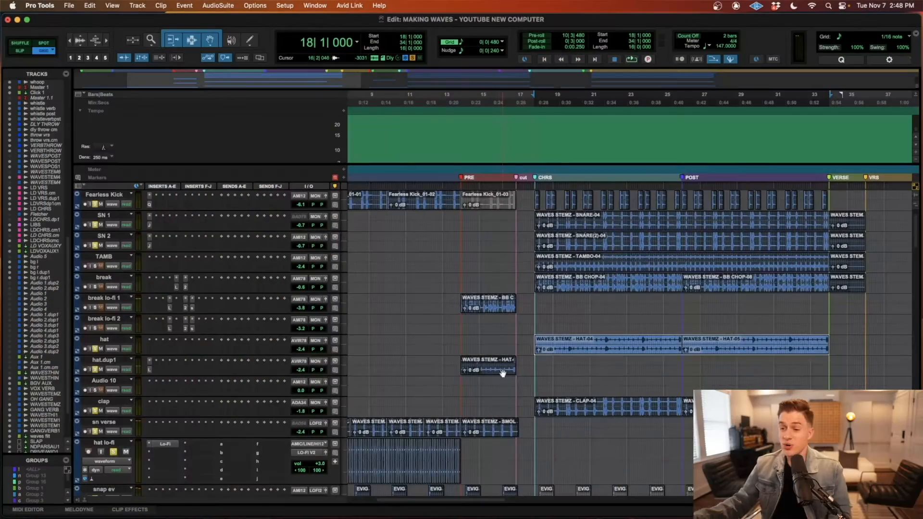
# Step: Compare the pre-chorus hat.dup1 clip with the chorus hat clips, inspecting hat.dup1's Lo-Fi settings before closing the plug-in
pyautogui.click(488, 372)
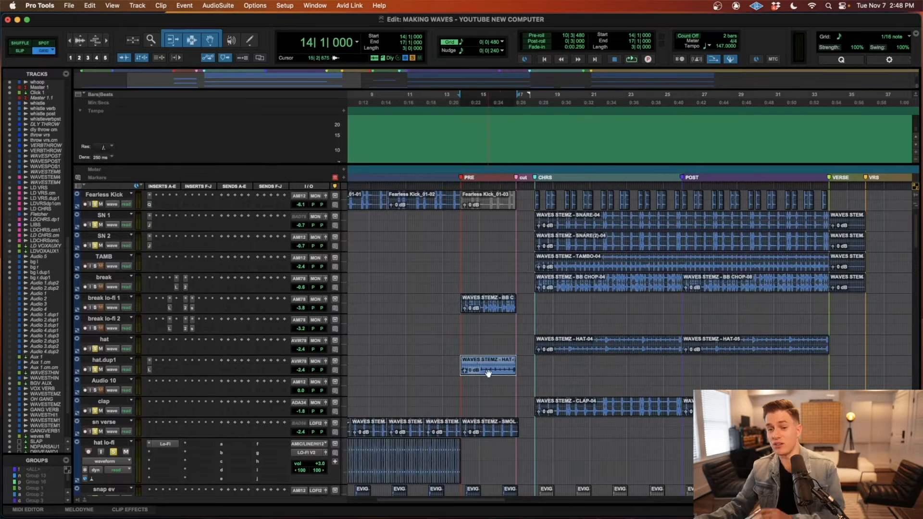
pyautogui.click(149, 370)
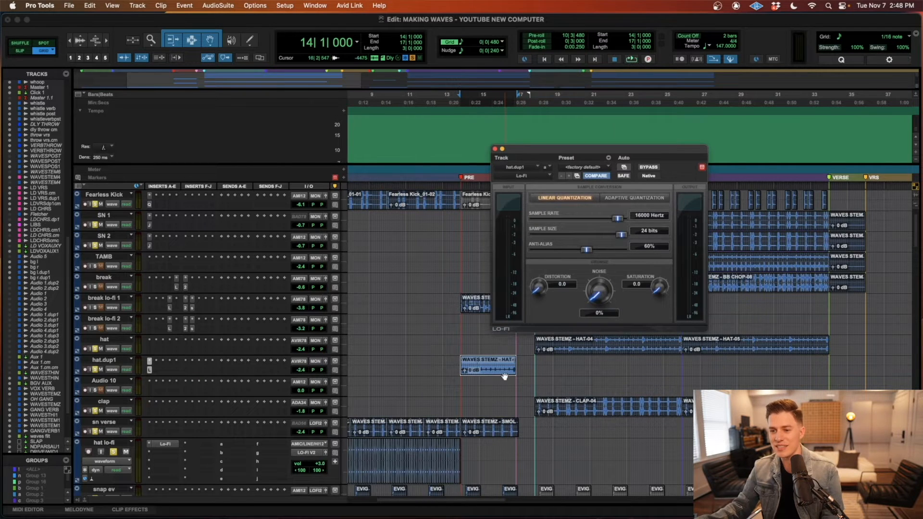
pyautogui.click(617, 349)
pyautogui.keyDown('shift'); pyautogui.click(752, 356); pyautogui.keyUp('shift')
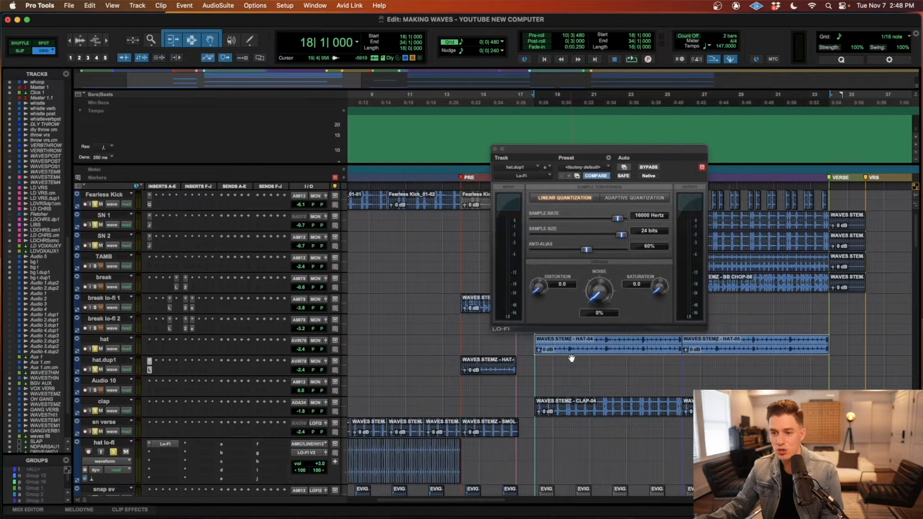
pyautogui.click(492, 370)
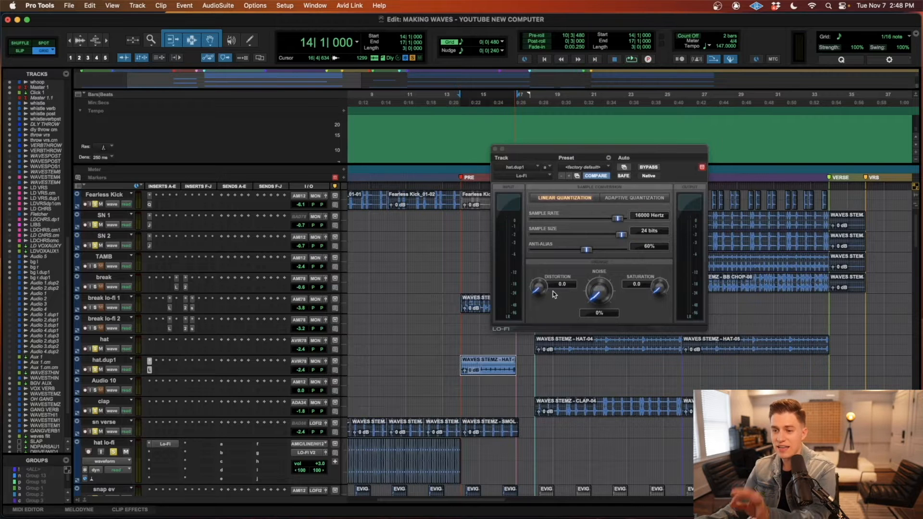
pyautogui.click(576, 355)
pyautogui.keyDown('shift'); pyautogui.click(777, 356); pyautogui.keyUp('shift')
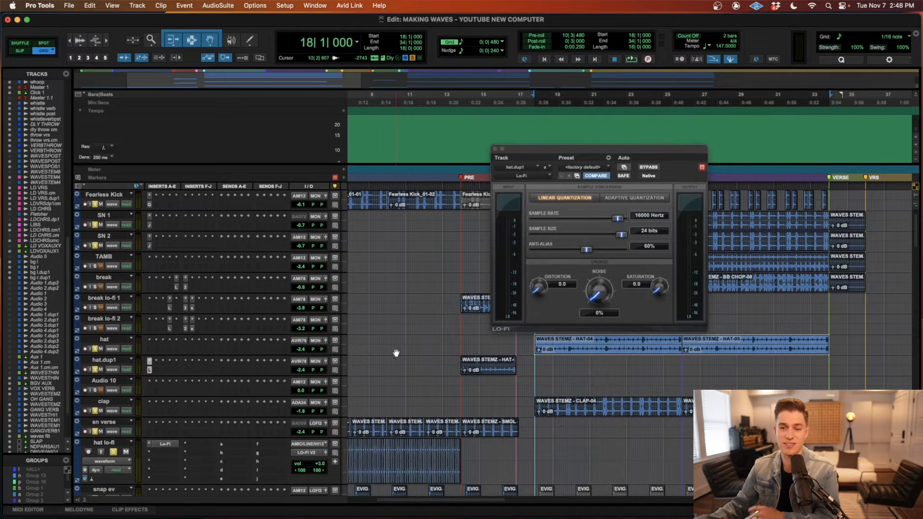
pyautogui.click(495, 149)
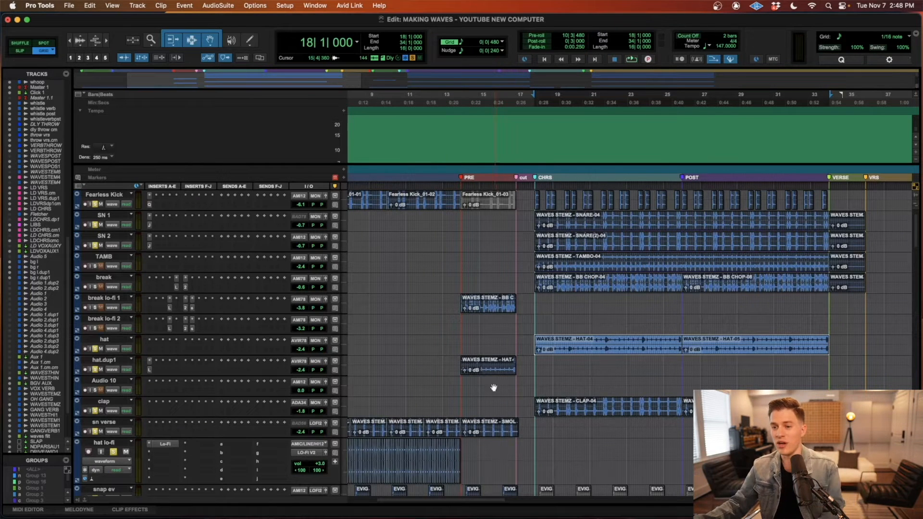
# Step: Point out the hat clips in PRE and CHRS, and audition the transition between the sections from bar 15
pyautogui.click(489, 370)
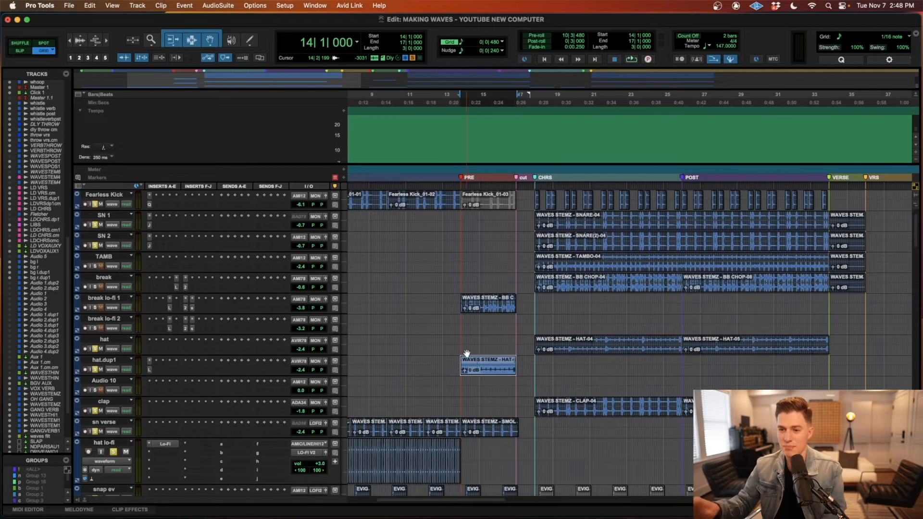
pyautogui.click(631, 351)
pyautogui.keyDown('shift'); pyautogui.click(759, 354); pyautogui.keyUp('shift')
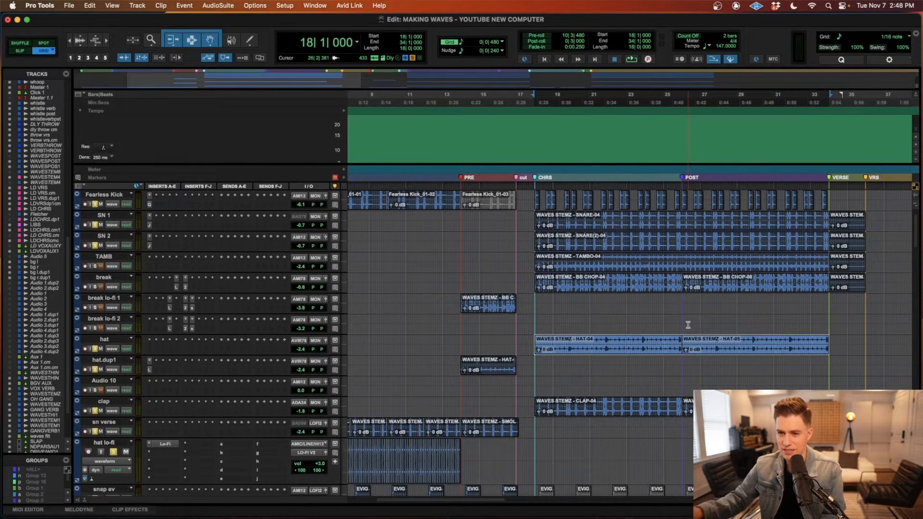
pyautogui.click(480, 341)
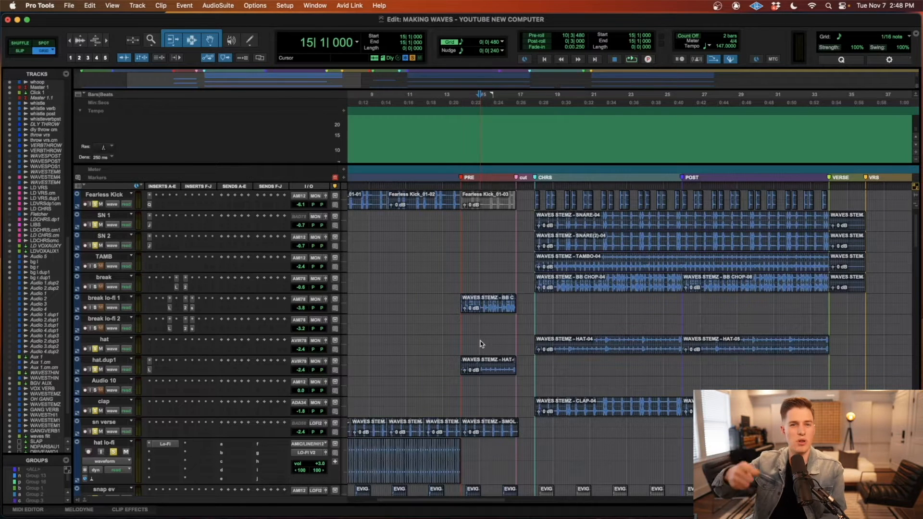
pyautogui.press('space')
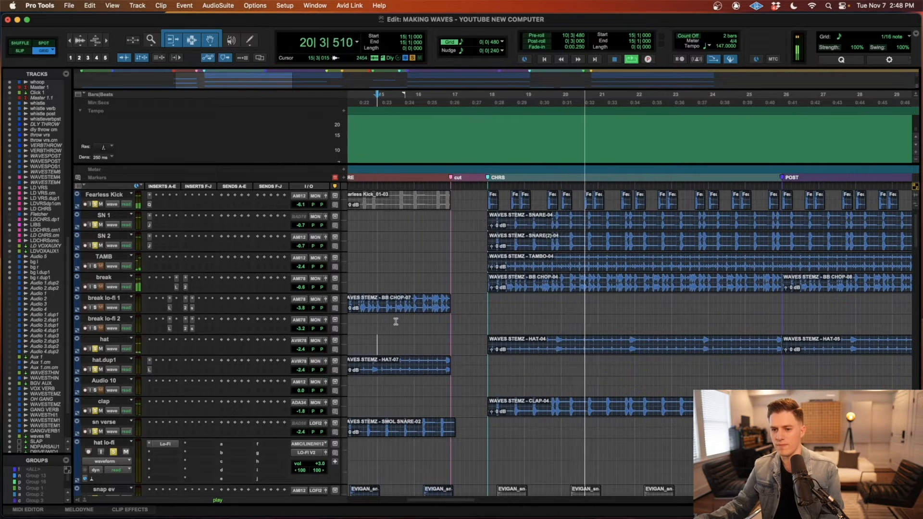
pyautogui.press('space')
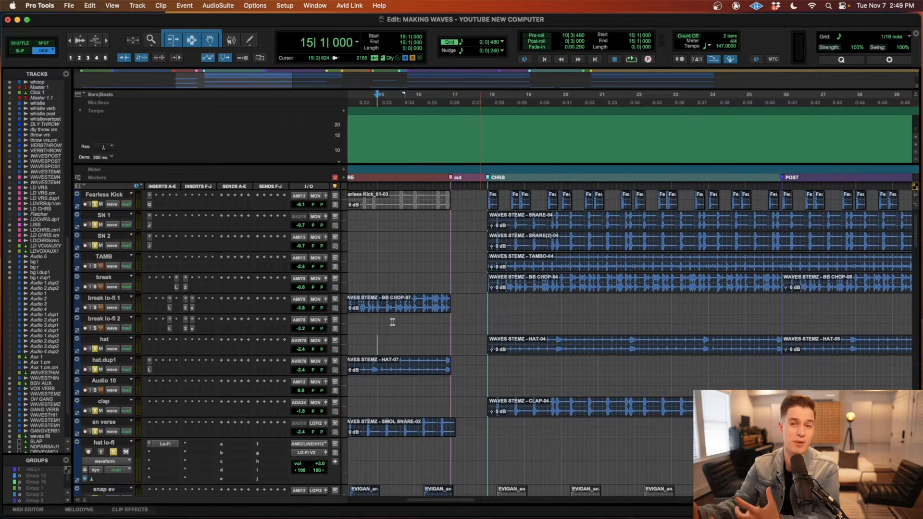
# Step: Select the chorus tambourine clip on TAMB and examine how the drum layers are arranged across the whole song
pyautogui.click(569, 269)
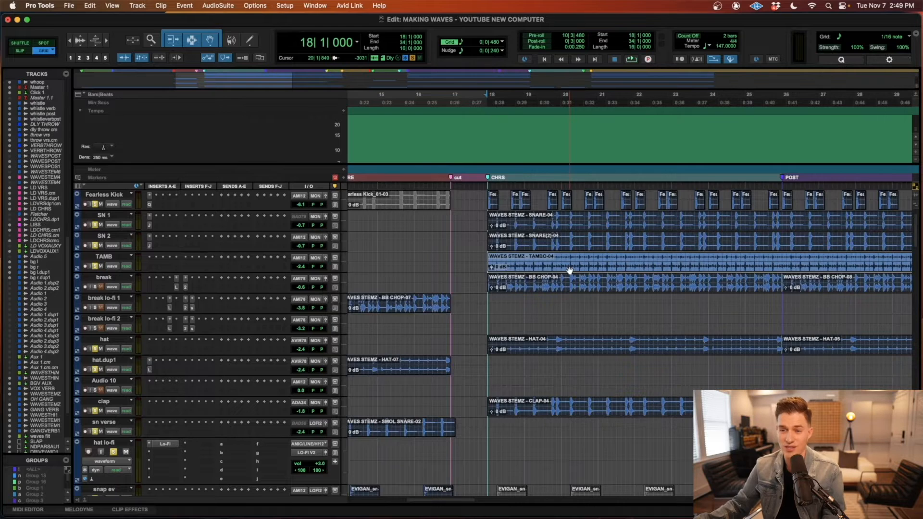
pyautogui.press('r')
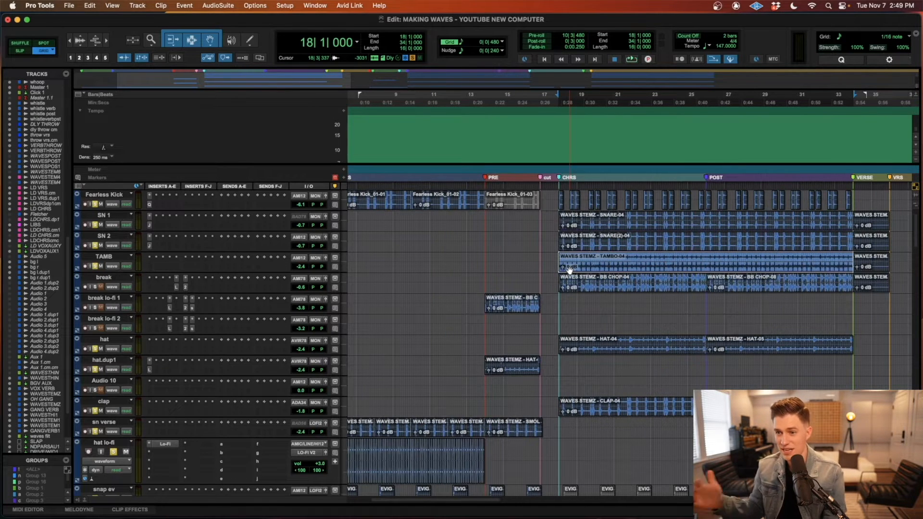
pyautogui.press('r')
pyautogui.press('r')
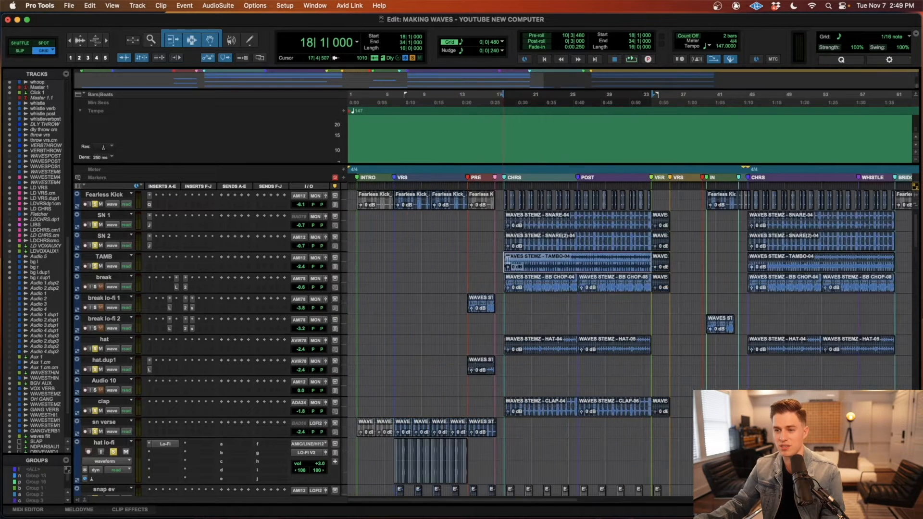
pyautogui.scroll(2, 467, 376)
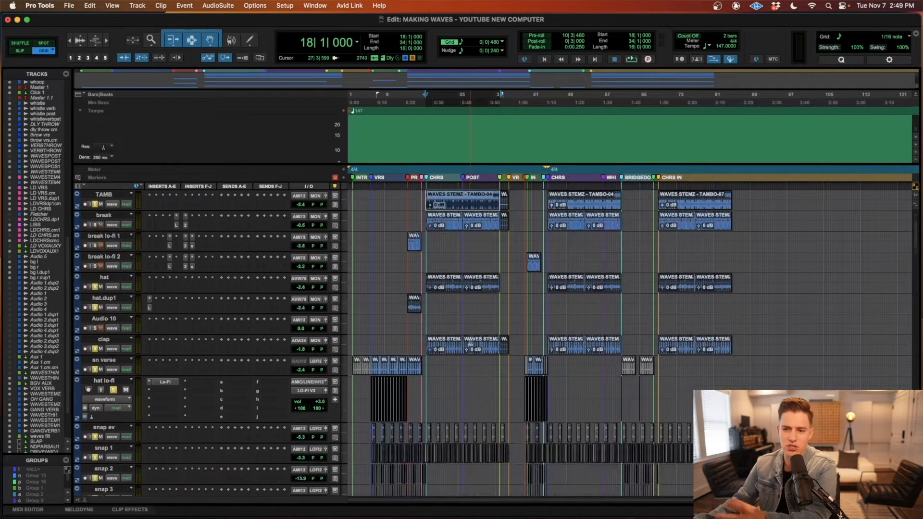
# Step: Audition the soloed chorus drums with the tambourine from the start of CHRS at bar 18, following the tracks from kick hi down
pyautogui.press('t')
pyautogui.press('t')
pyautogui.press('t')
pyautogui.press('t')
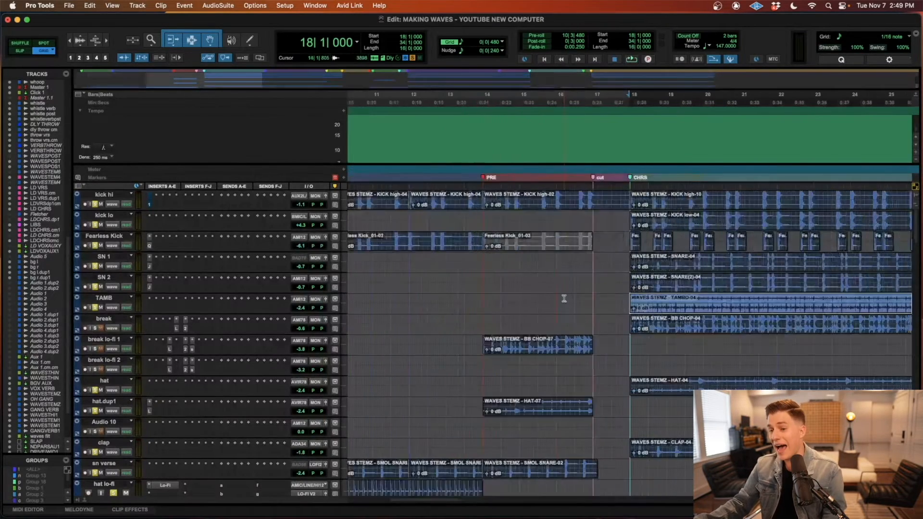
pyautogui.press('r')
pyautogui.press('r')
pyautogui.hscroll(3, 563, 298)
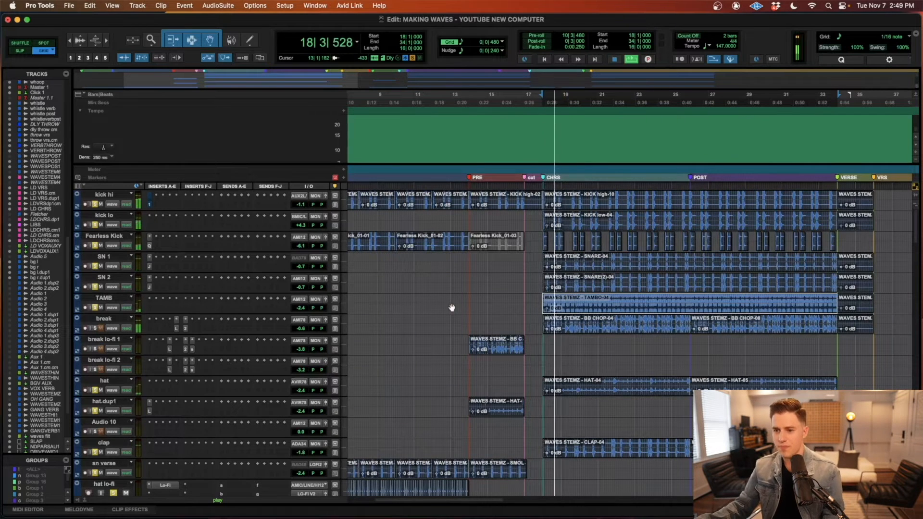
pyautogui.hscroll(2, 451, 308)
pyautogui.hscroll(2, 451, 307)
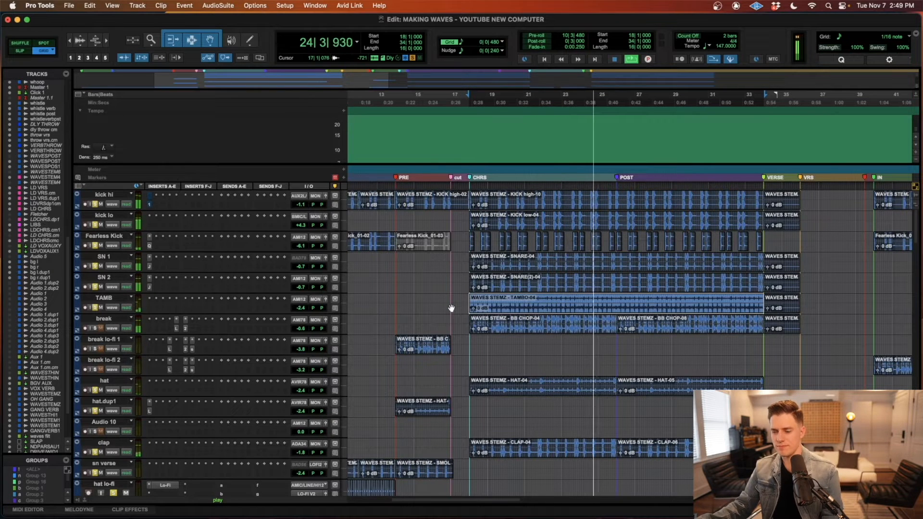
pyautogui.press('space')
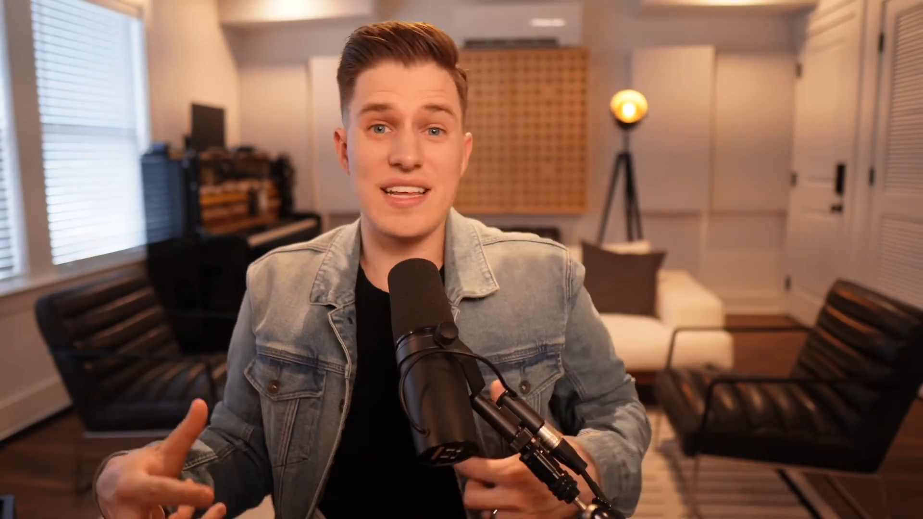
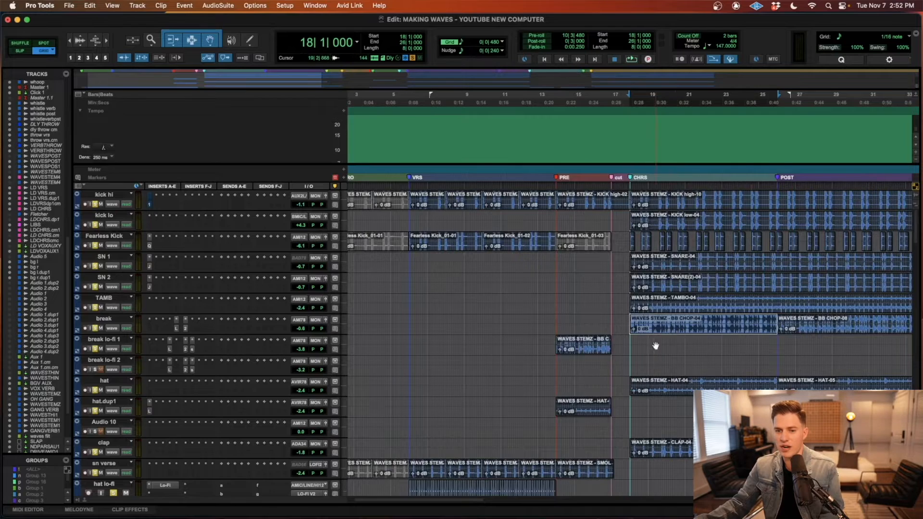
# Step: Locate the break lo-fi 2 clip under the IN marker at bar 40 and return to PRE at bar 15
pyautogui.hscroll(4, 696, 375)
pyautogui.click(618, 369)
pyautogui.hscroll(-2, 673, 370)
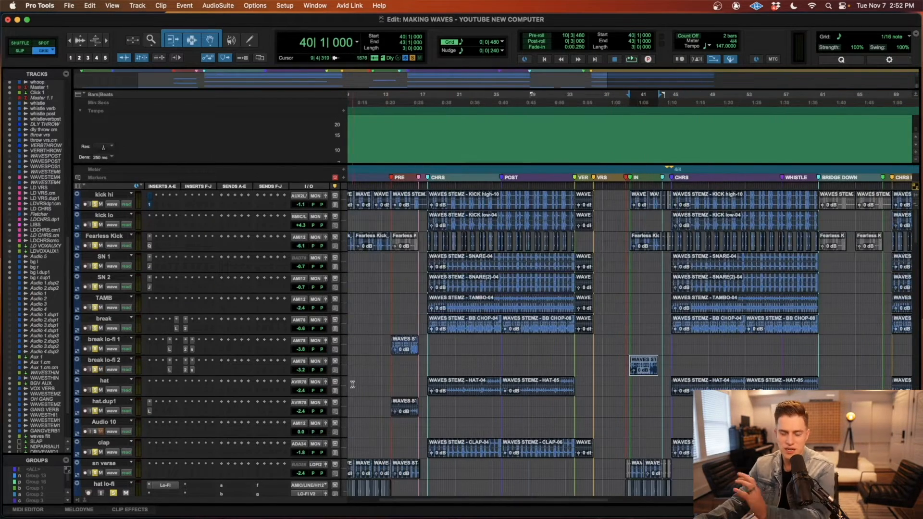
pyautogui.hscroll(-6, 354, 384)
pyautogui.click(478, 327)
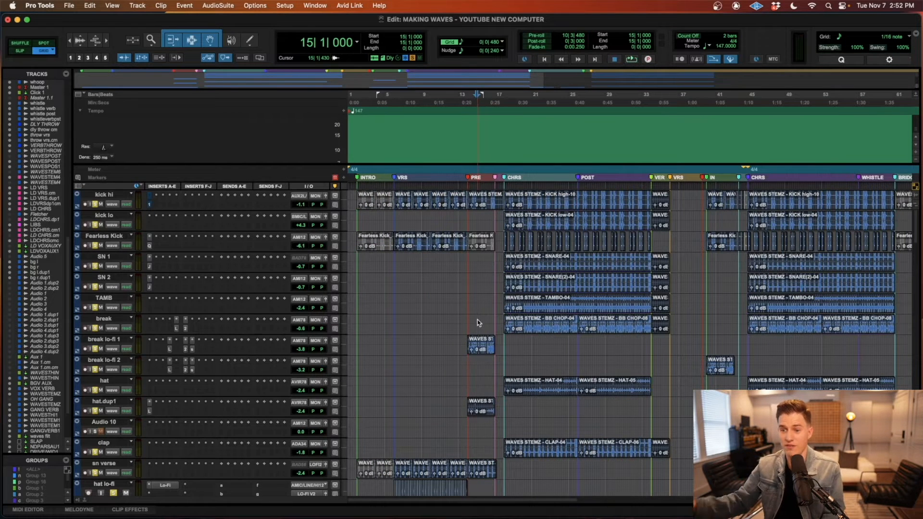
# Step: Select the break lo-fi 1 clip in PRE and compare it with the chorus clip on the break track
pyautogui.click(481, 355)
pyautogui.press('t')
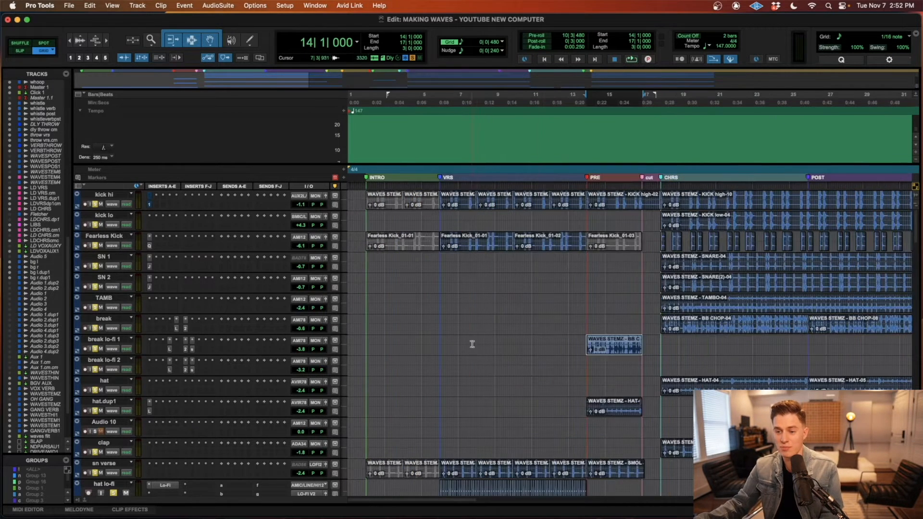
pyautogui.click(586, 322)
pyautogui.click(706, 331)
pyautogui.click(623, 353)
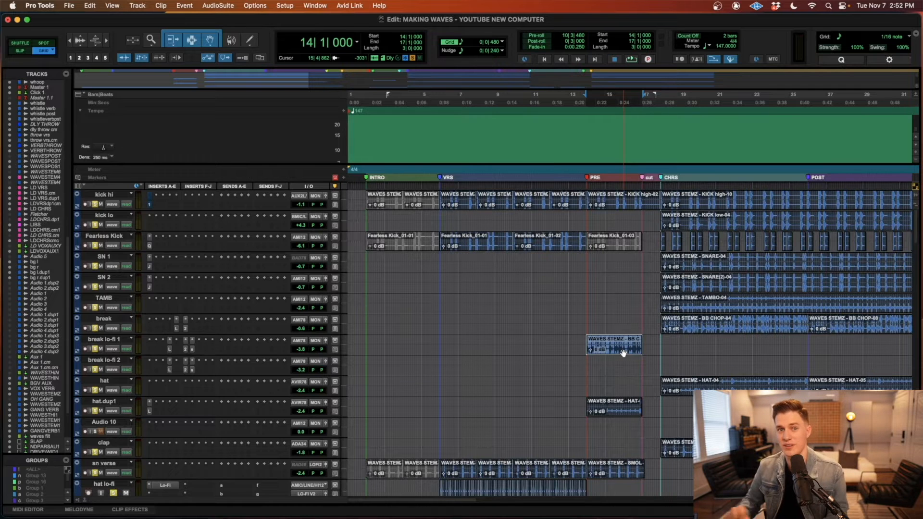
# Step: Audition the soloed drums from the start of PRE at bar 14 through into CHRS
pyautogui.click(586, 329)
pyautogui.press('space')
pyautogui.hscroll(3, 461, 355)
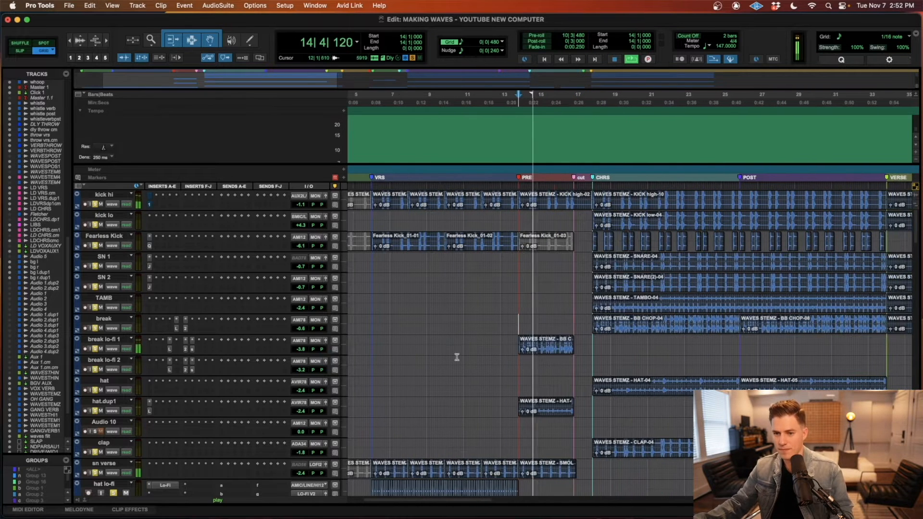
pyautogui.hscroll(2, 468, 355)
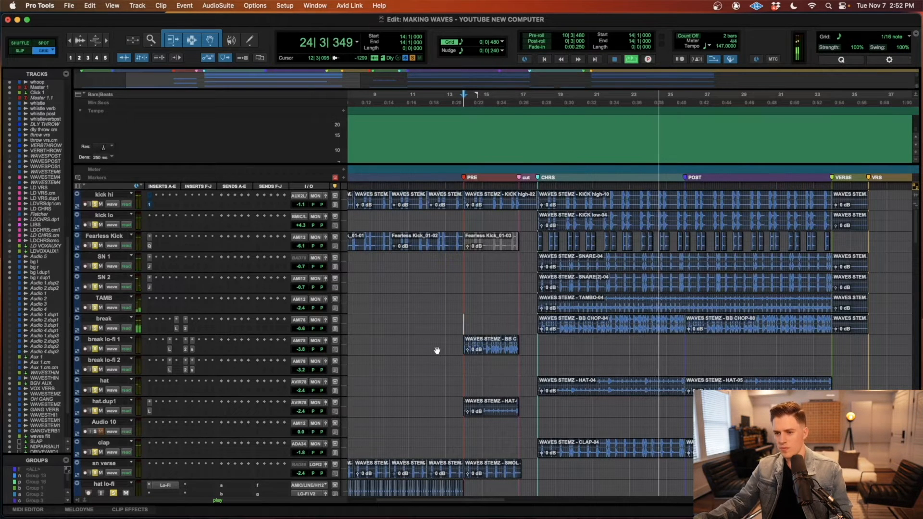
pyautogui.press('space')
# Step: Inspect the Lo-Fi, soothe2 and SPIFF inserts on break lo-fi 1, then the inserts on the break track, starting with Lo-Fi
pyautogui.click(169, 350)
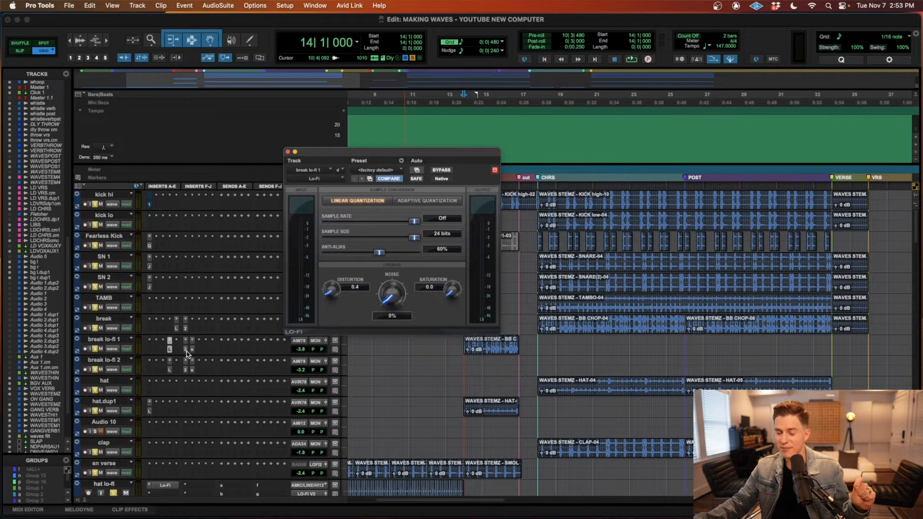
pyautogui.click(186, 351)
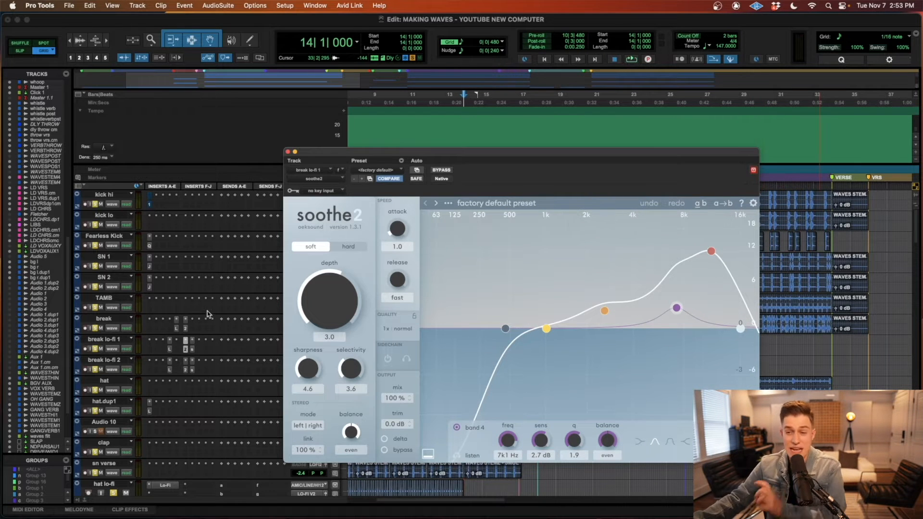
pyautogui.click(192, 350)
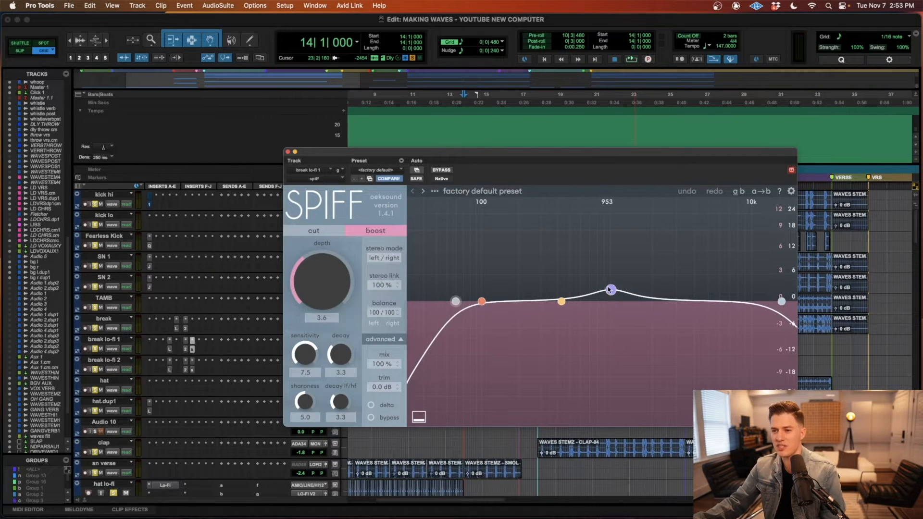
pyautogui.click(287, 152)
pyautogui.click(176, 327)
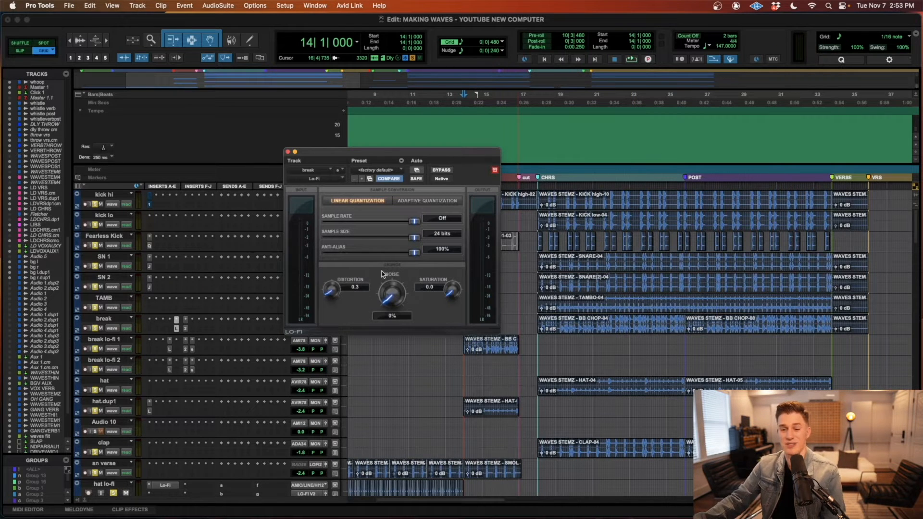
pyautogui.click(186, 329)
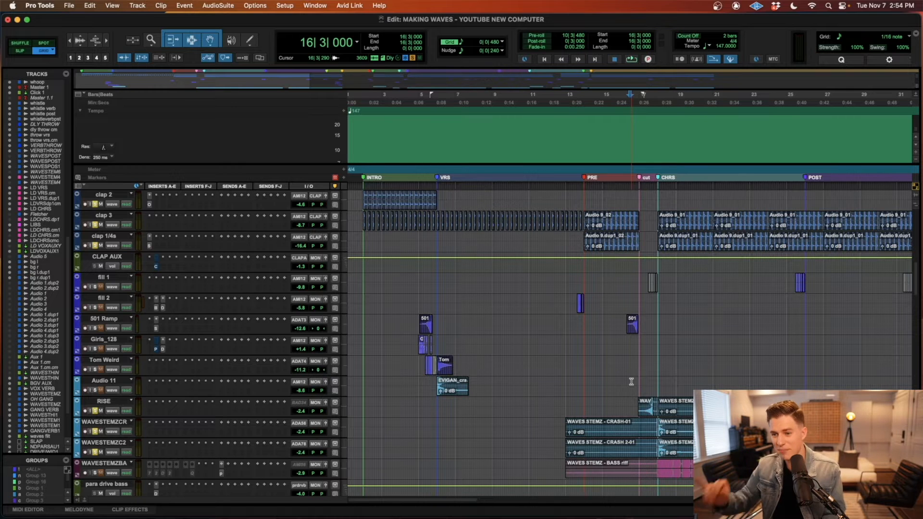
# Step: Audition the riser and crash transition from bar 16 through the cut into CHRS
pyautogui.hscroll(4, 635, 378)
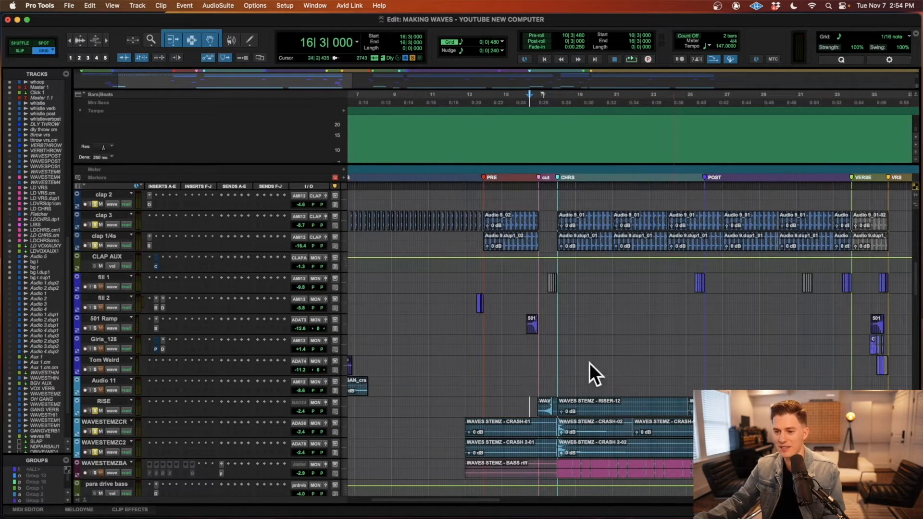
pyautogui.click(536, 409)
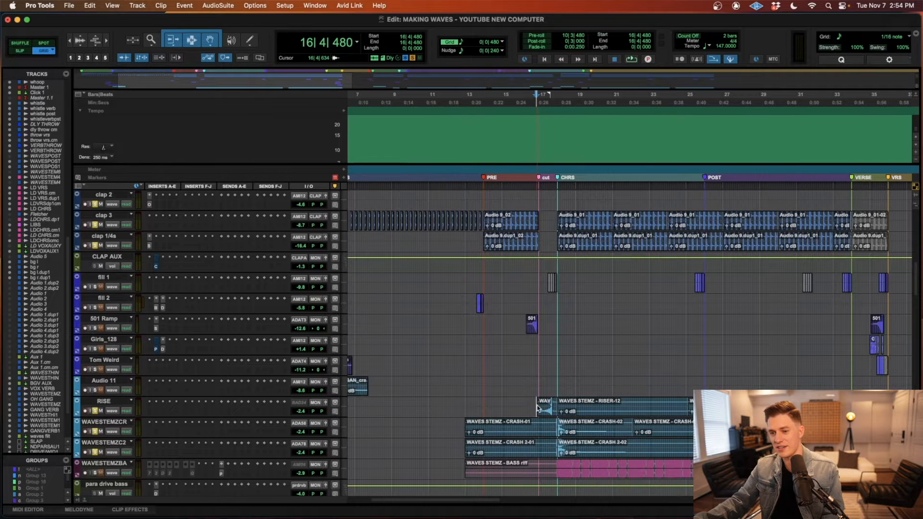
pyautogui.press('space')
pyautogui.press('t')
pyautogui.press('space')
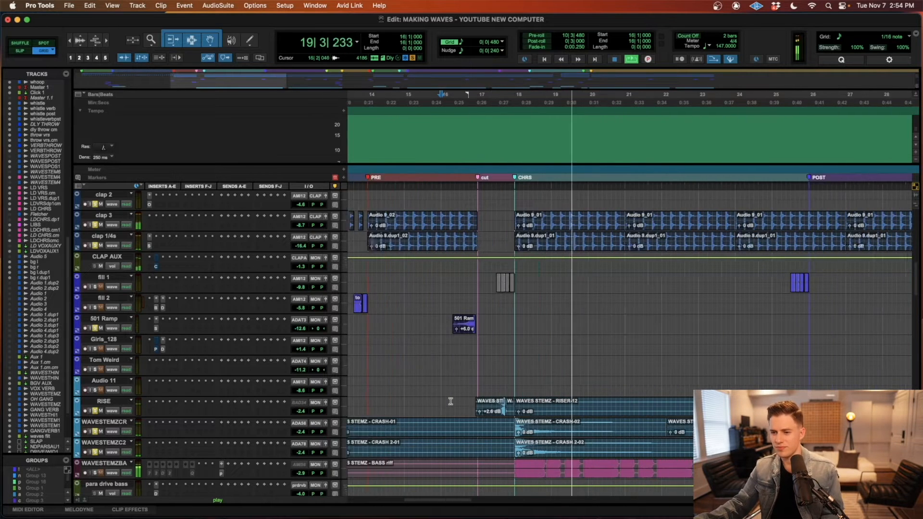
pyautogui.press('space')
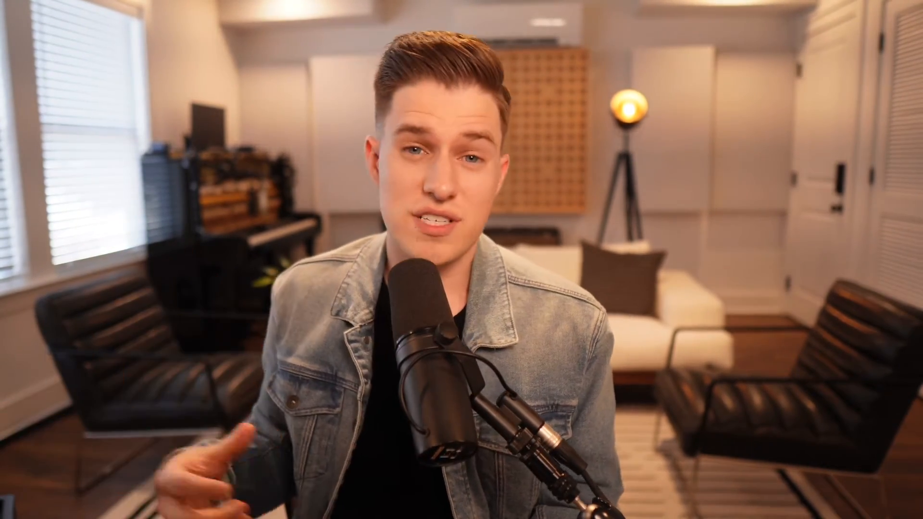
# Step: Examine the 501 Ramp, Girls_128 and Tom Weird fill clips leading from INTRO into VRS and where they recur across the song
pyautogui.scroll(-15, 502, 322)
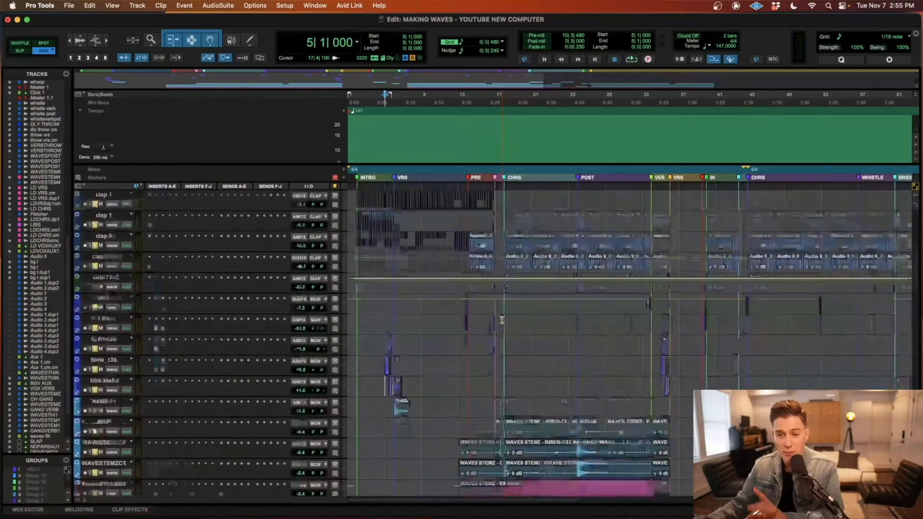
pyautogui.press('t')
pyautogui.press('t')
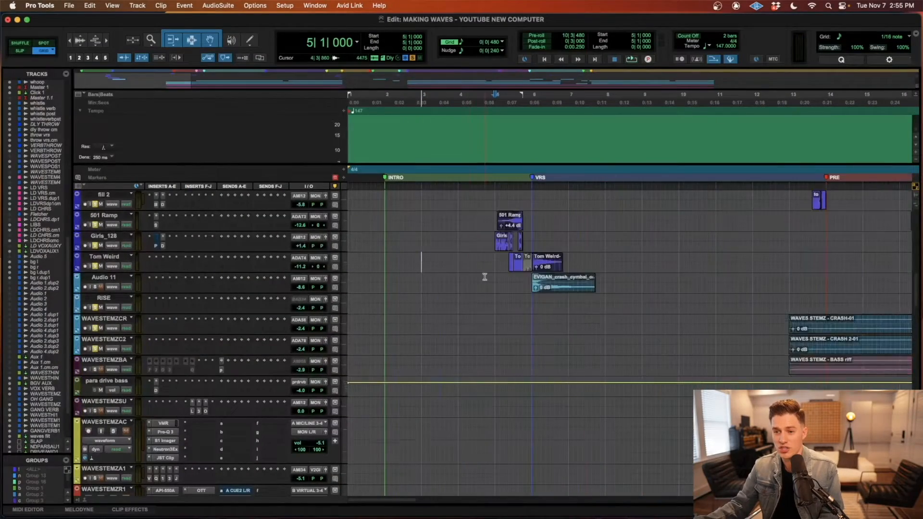
pyautogui.scroll(4, 474, 278)
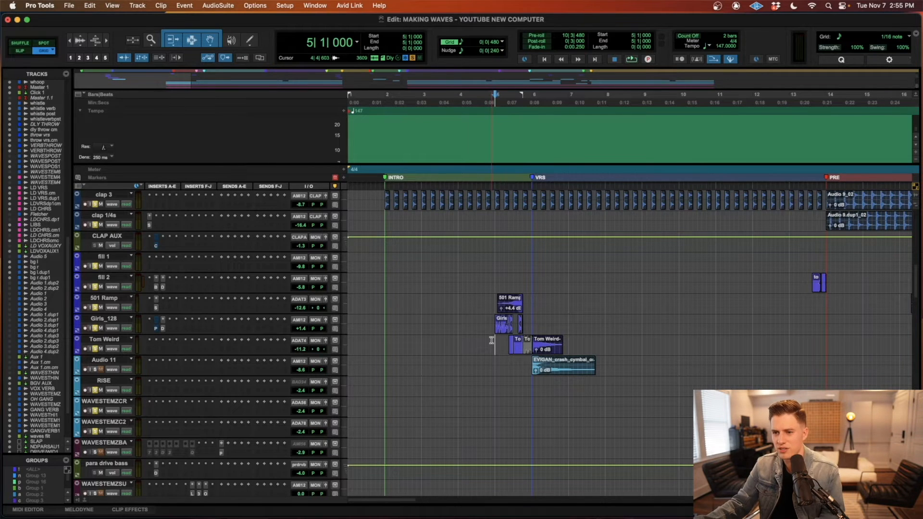
pyautogui.press('r')
pyautogui.press('r')
pyautogui.press('t')
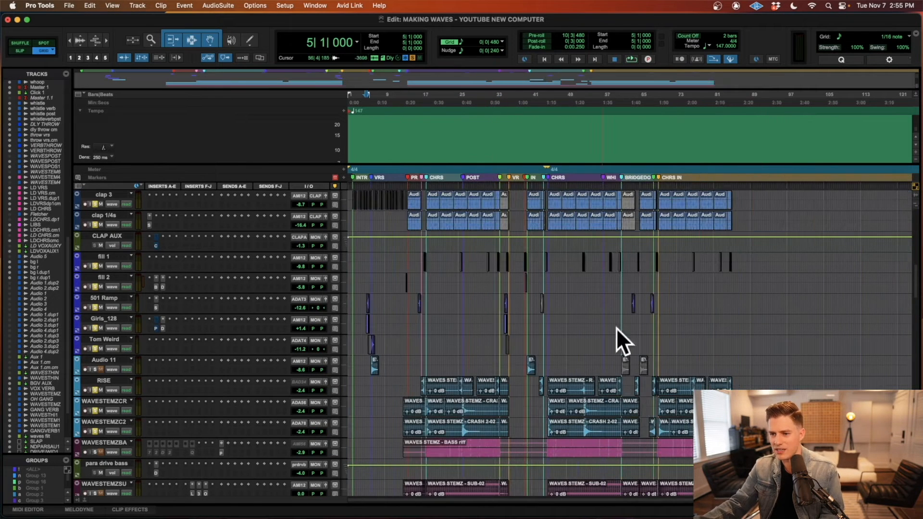
pyautogui.press('t')
pyautogui.press('t')
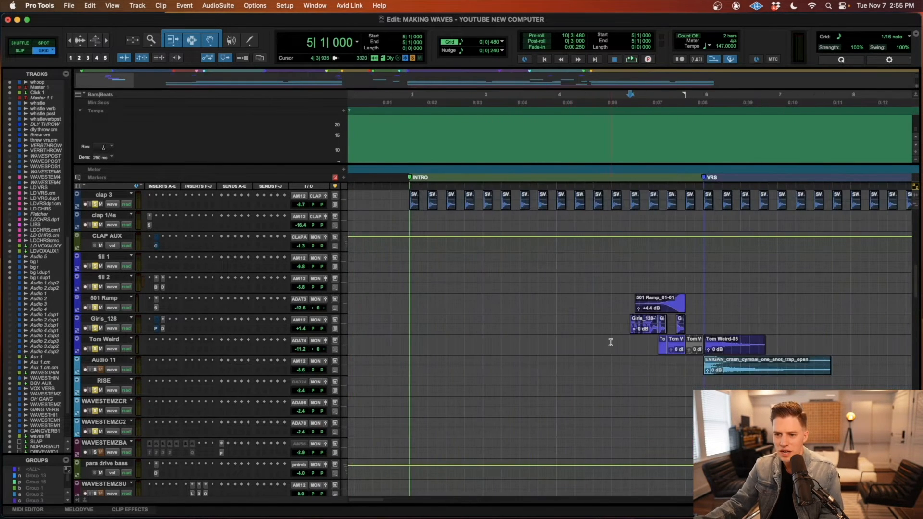
# Step: Audition the intro fill from bar 4 through into VRS
pyautogui.click(560, 340)
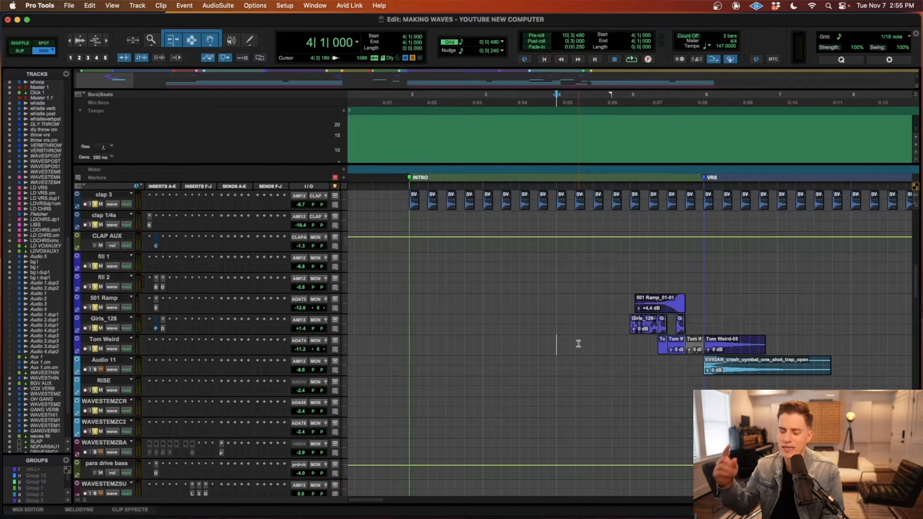
pyautogui.press('space')
pyautogui.hscroll(4, 617, 352)
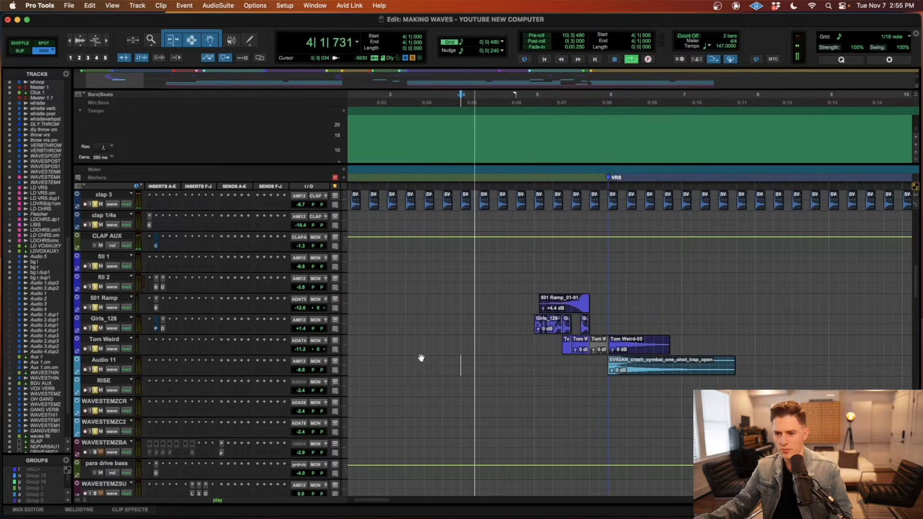
pyautogui.hscroll(4, 460, 352)
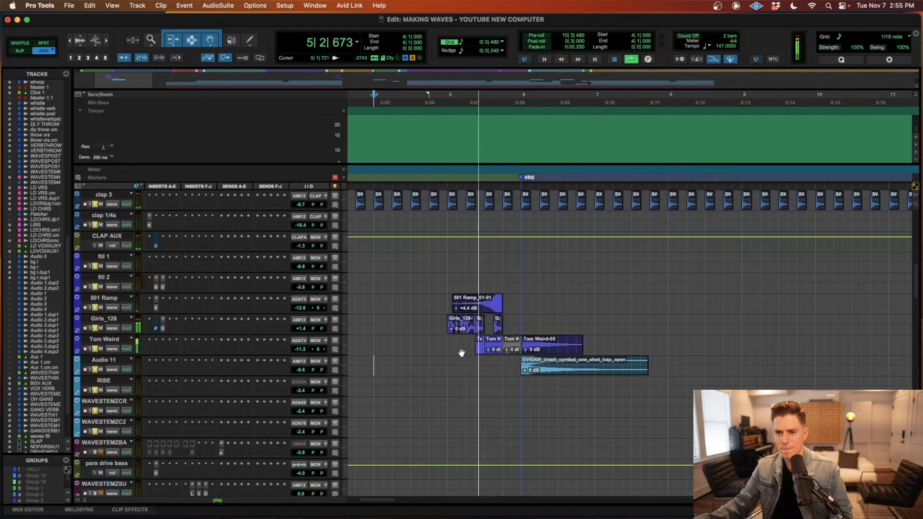
# Step: Find the repeat of the fill clips before the second VRS marker and audition it from bar 33
pyautogui.press('r')
pyautogui.press('r')
pyautogui.press('r')
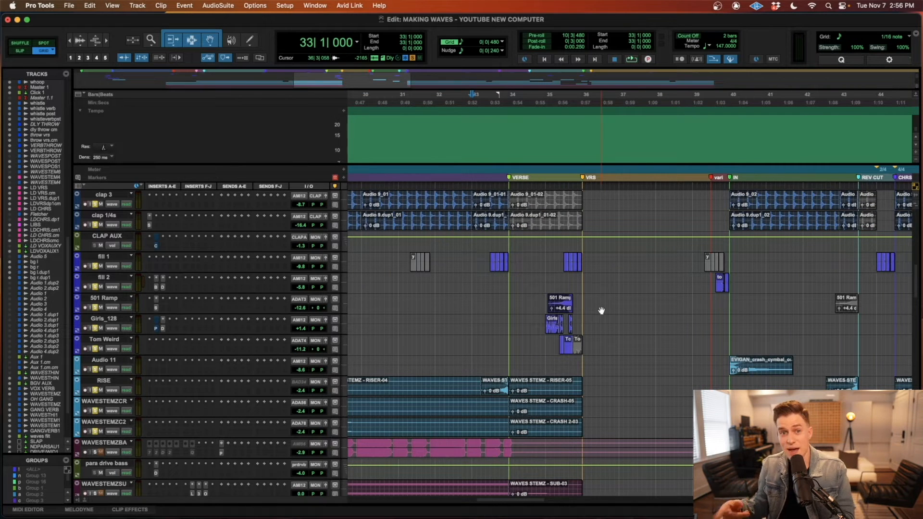
pyautogui.press('space')
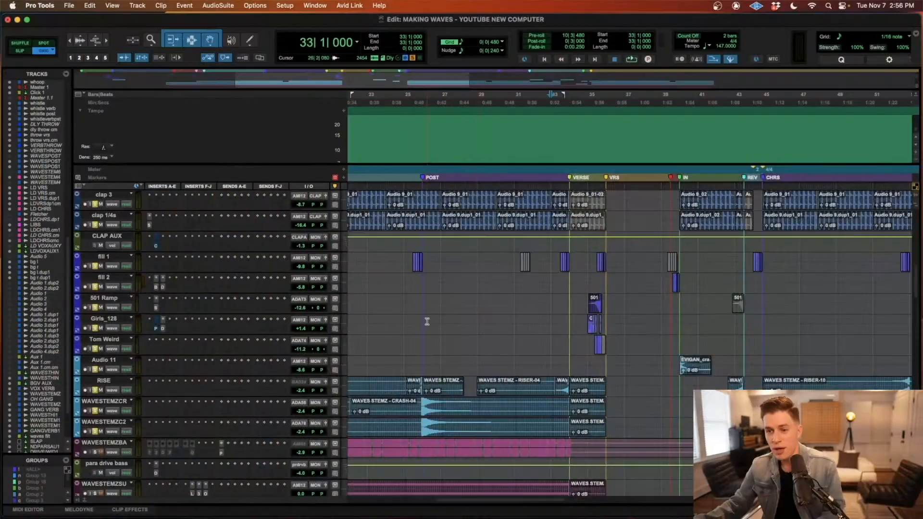
# Step: Return to the intro fill before VRS and select the first Girls_128 clip at bar 5
pyautogui.hscroll(-5, 426, 319)
pyautogui.press('t')
pyautogui.press('t')
pyautogui.press('t')
pyautogui.press('r')
pyautogui.press('t')
pyautogui.press('r')
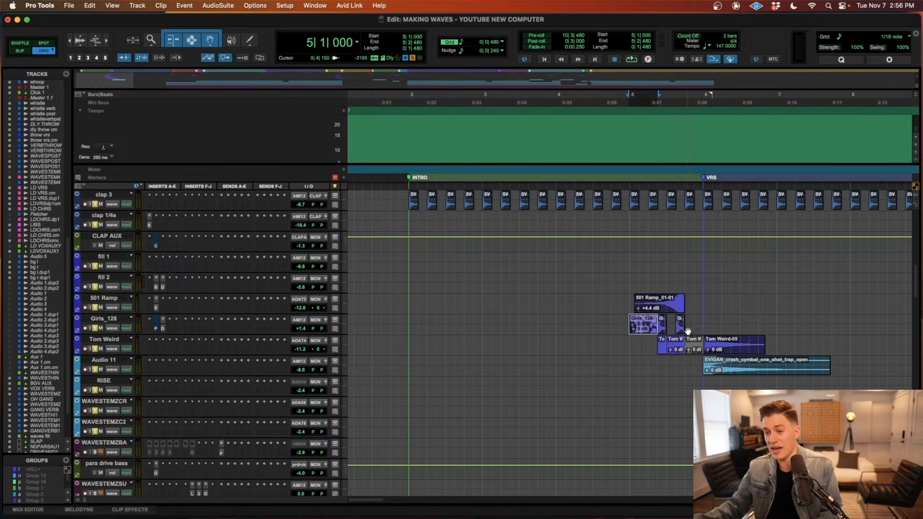
# Step: Examine how the Girls_128 slices and Tom Weird clips are arranged between bar 5 and VRS
pyautogui.click(640, 321)
pyautogui.press('t')
pyautogui.press('t')
pyautogui.press('r')
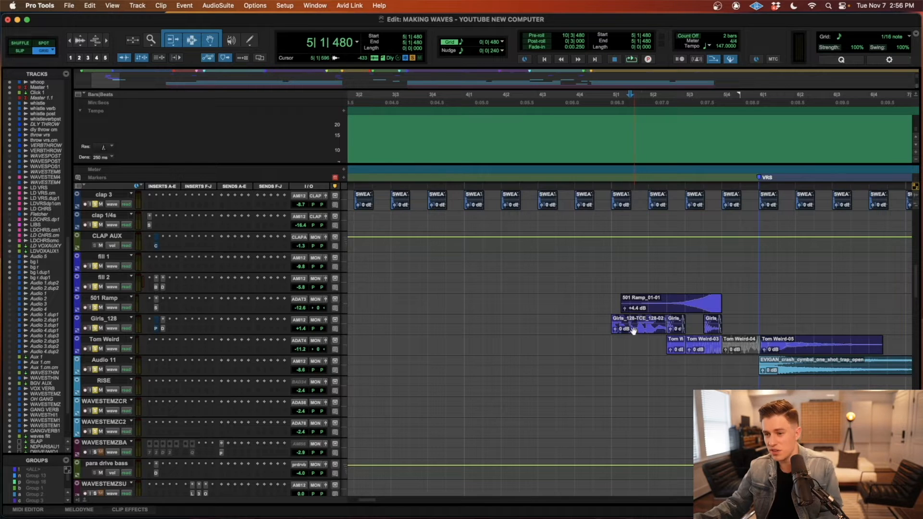
pyautogui.click(632, 331)
pyautogui.press('r')
pyautogui.press('t')
pyautogui.press('t')
pyautogui.hscroll(6, 661, 336)
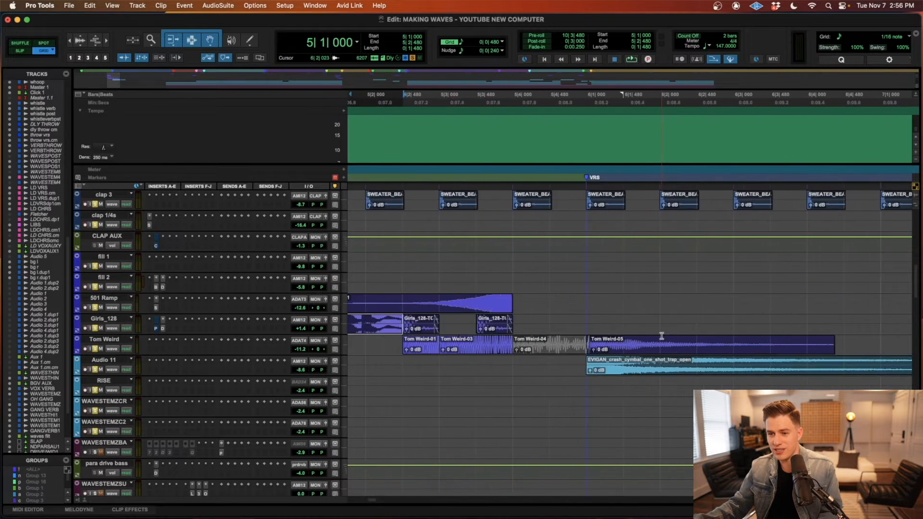
pyautogui.press('r')
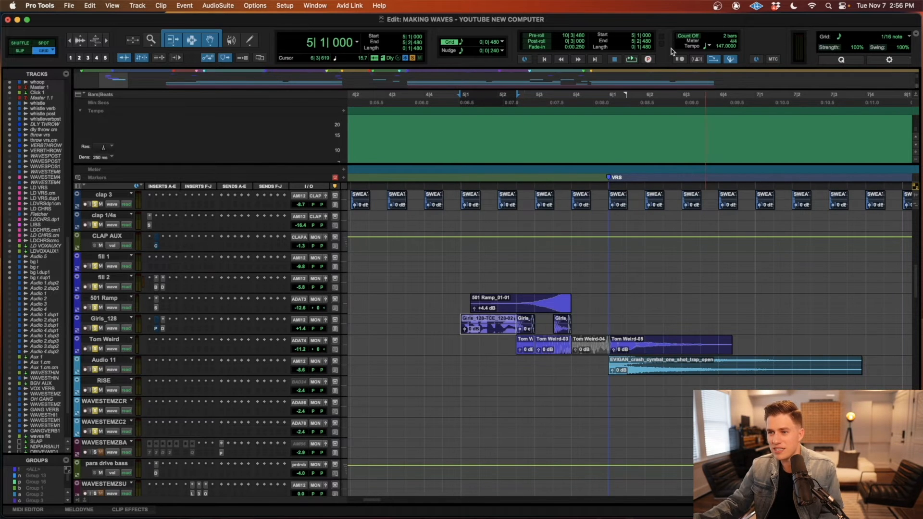
# Step: Inspect the first Girls_128 clip's waveform up close, reselect it and compare it with the surrounding fill clips
pyautogui.click(496, 323)
pyautogui.press('t')
pyautogui.press('t')
pyautogui.press('t')
pyautogui.press('r')
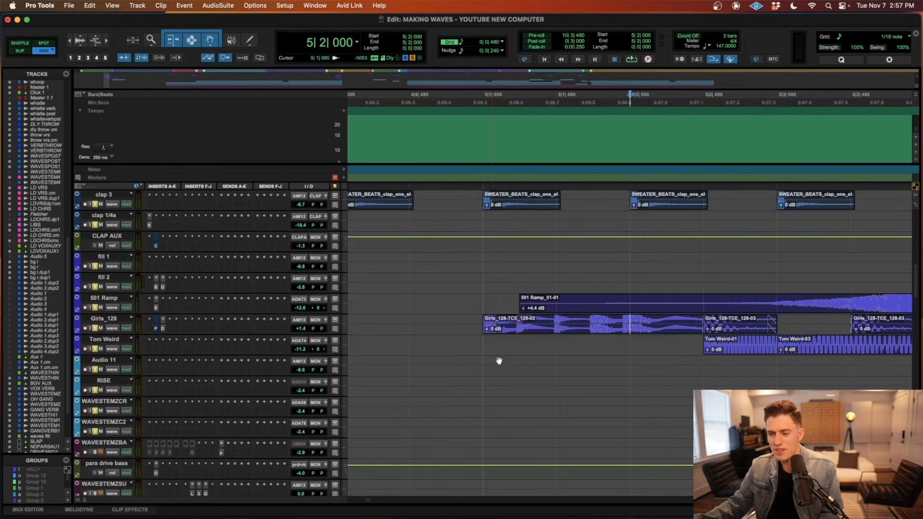
pyautogui.click(511, 325)
pyautogui.press('r')
pyautogui.press('r')
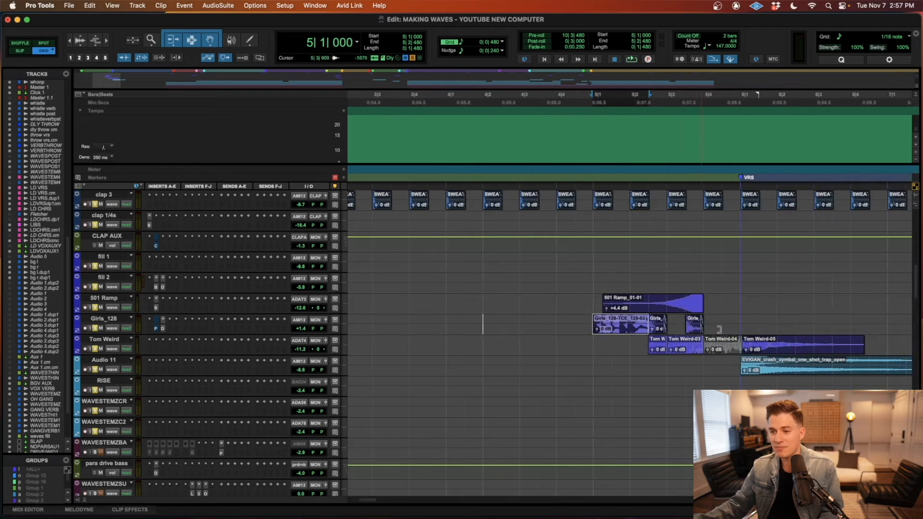
pyautogui.press('r')
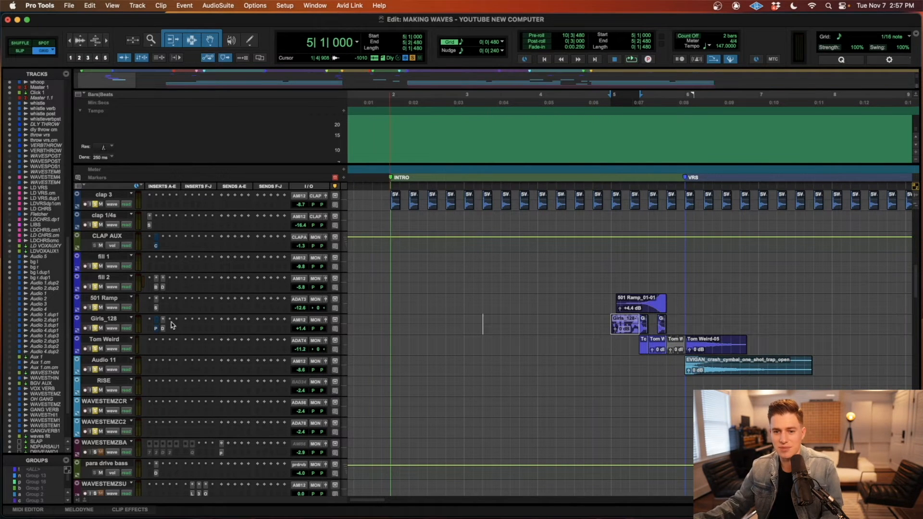
# Step: Audition the soloed Tom Weird fill from bar 5 beat 2 into VRS
pyautogui.click(633, 340)
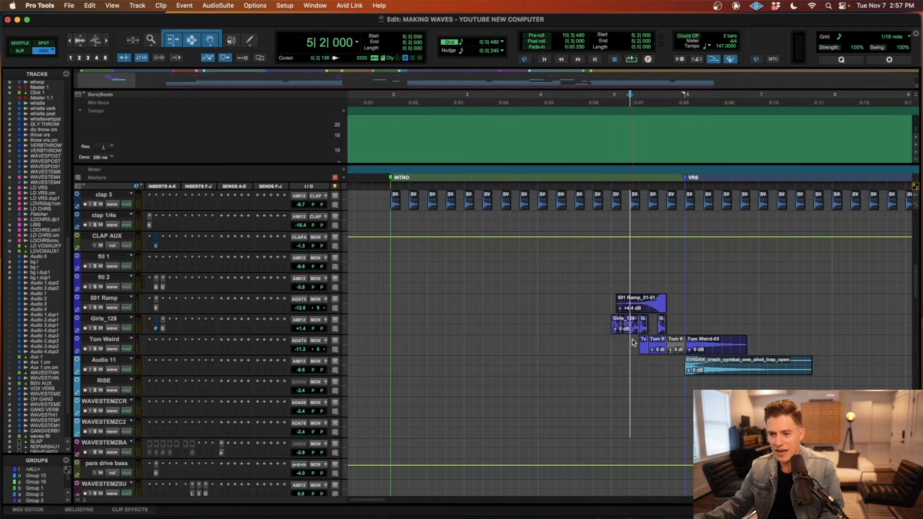
pyautogui.press('t')
pyautogui.moveTo(635, 342); pyautogui.dragTo(874, 340)
pyautogui.press('r')
pyautogui.click(633, 341)
pyautogui.press('space')
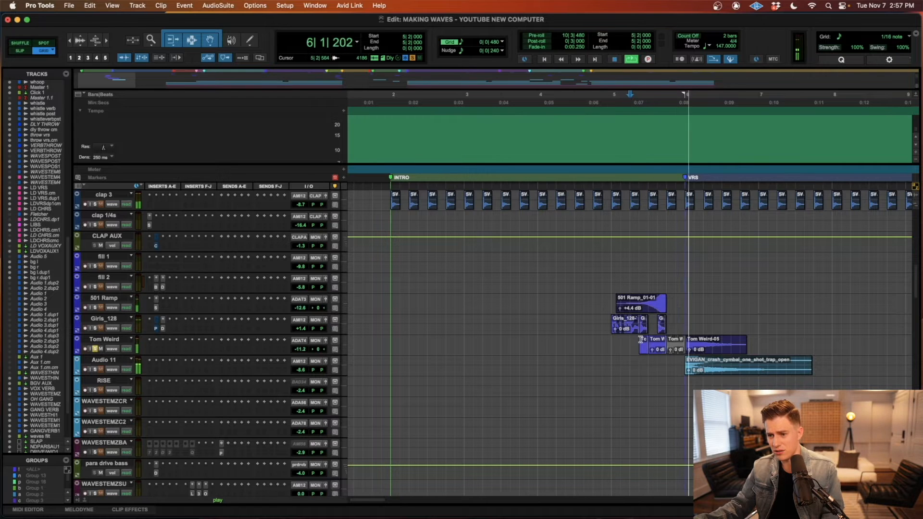
pyautogui.press('space')
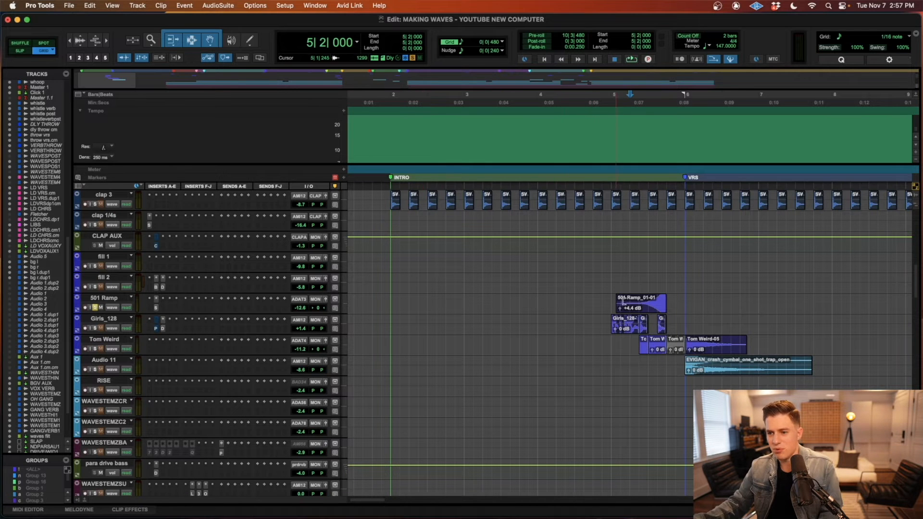
# Step: Audition the soloed 501 Ramp at bar 5, and the soloed Girls_128 fill selected from bar 5 past the VRS marker
pyautogui.press('space')
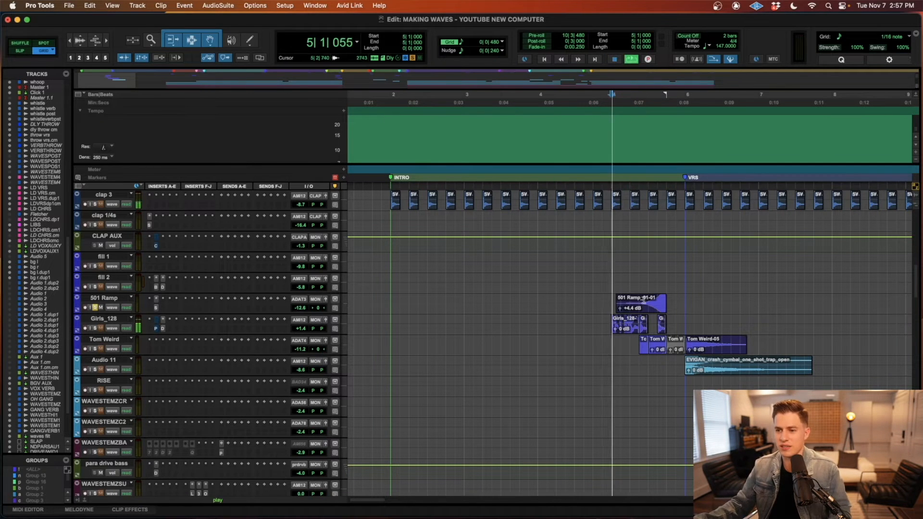
pyautogui.press('space')
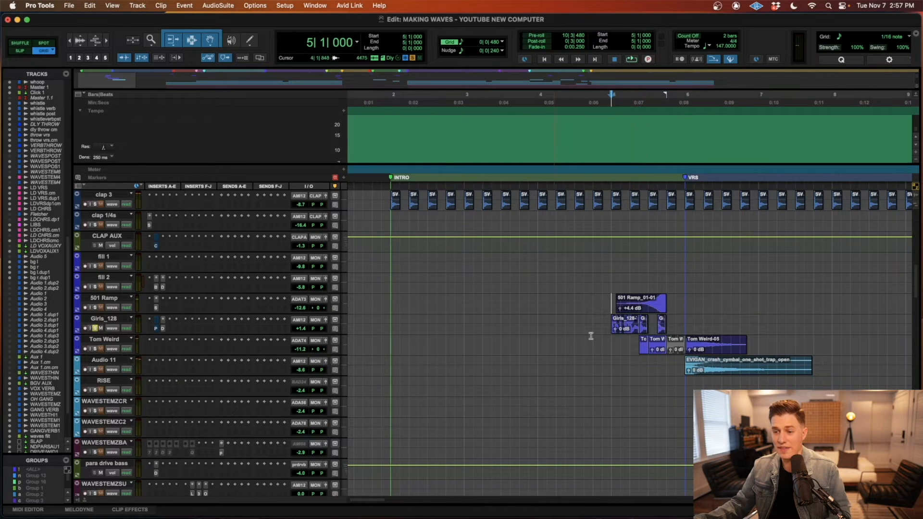
pyautogui.moveTo(610, 321); pyautogui.dragTo(700, 321)
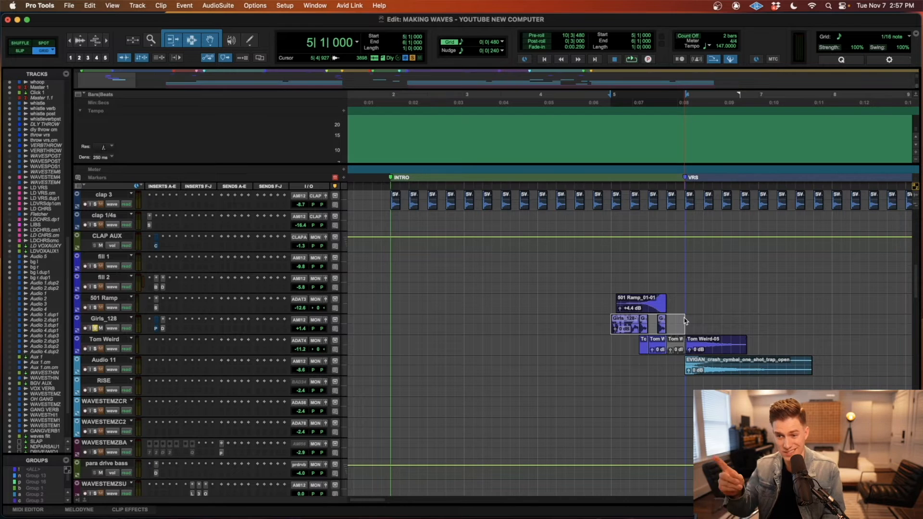
pyautogui.press('space')
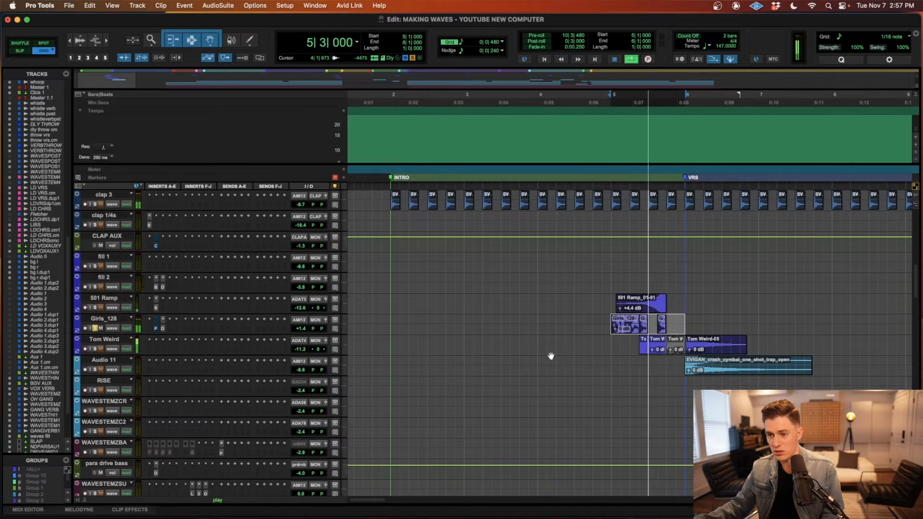
pyautogui.press('space')
# Step: Inspect the Decapitator on Girls_128 and the insert on 501 Ramp, and audition the soloed fill and crash tracks from bar 5 into VRS
pyautogui.click(163, 328)
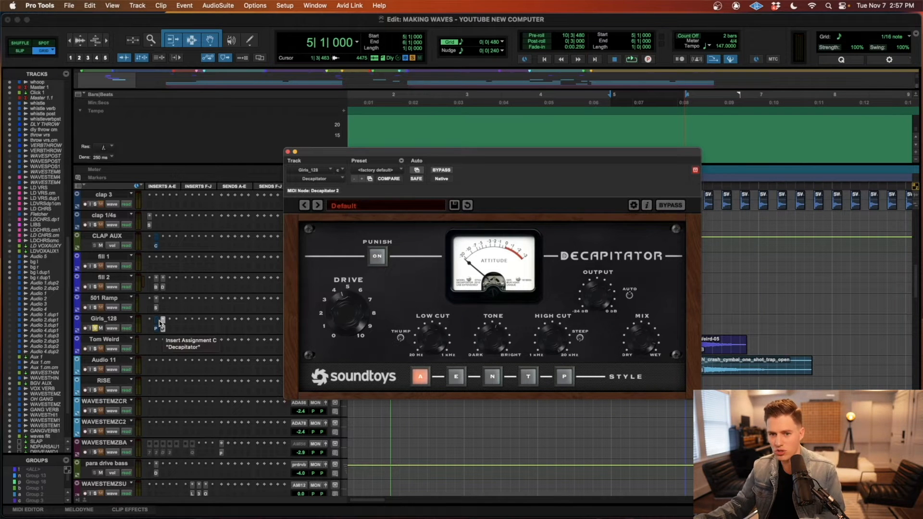
pyautogui.click(156, 307)
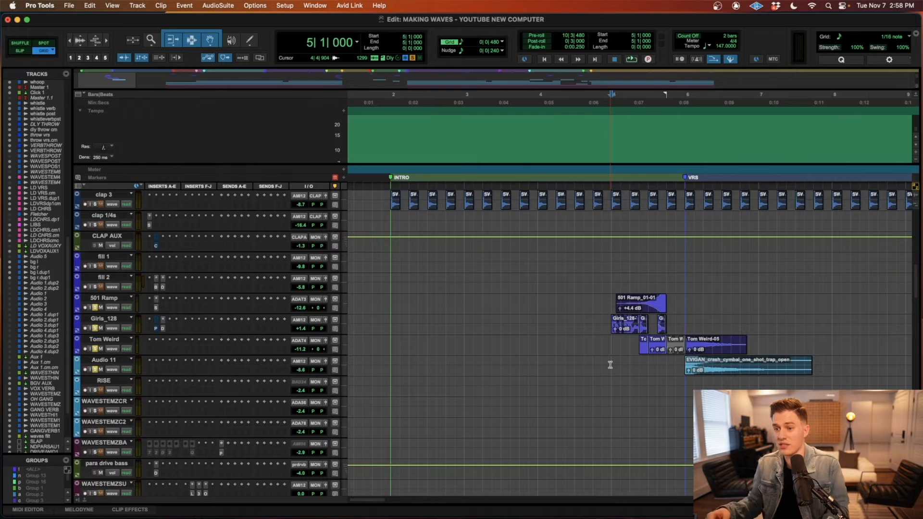
pyautogui.press('space')
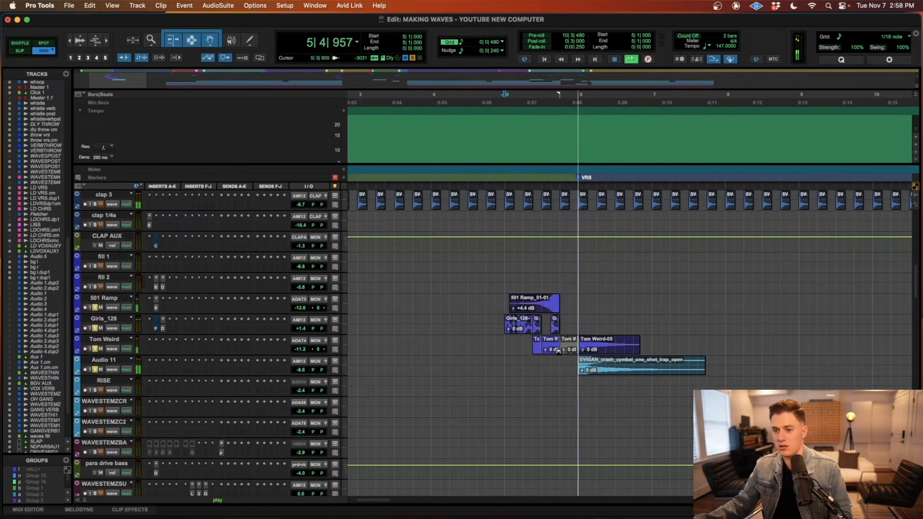
pyautogui.press('space')
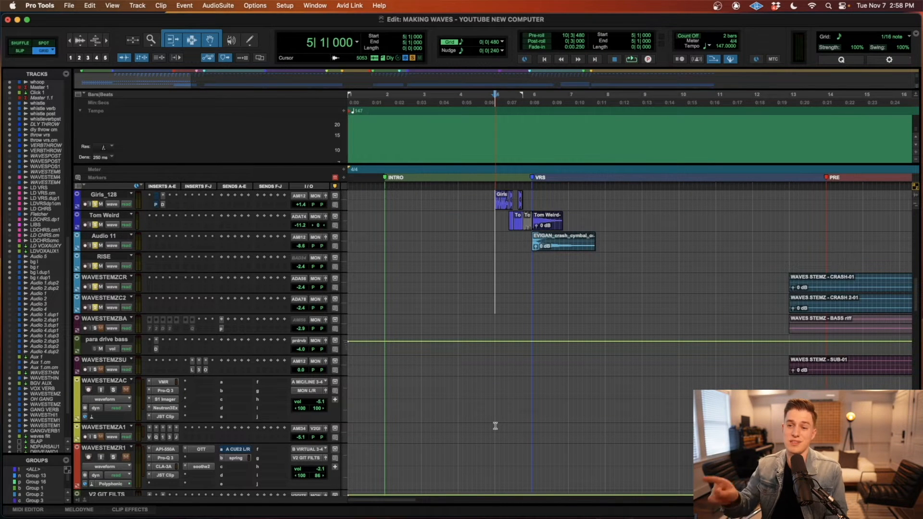
pyautogui.press('space')
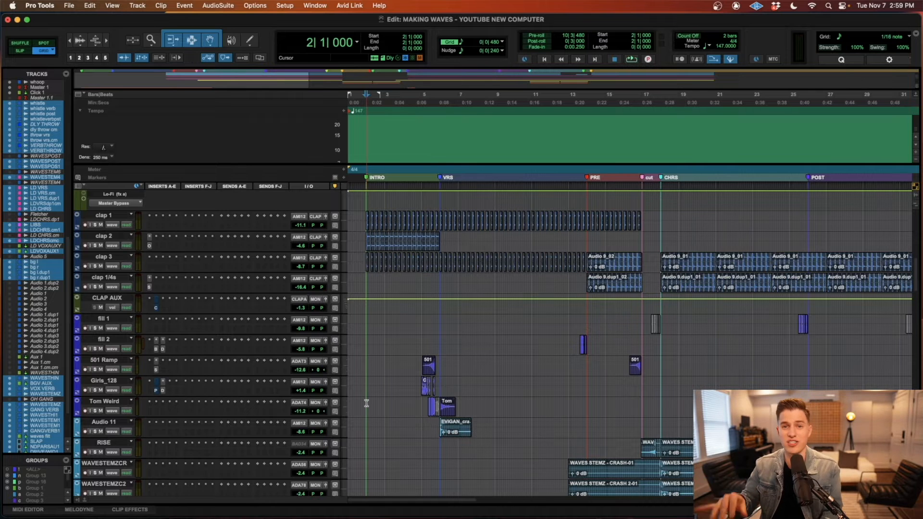
# Step: Play the arrangement from the INTRO at bar 2 through VRS and PRE into CHRS, following the clap, snap and fill tracks
pyautogui.press('space')
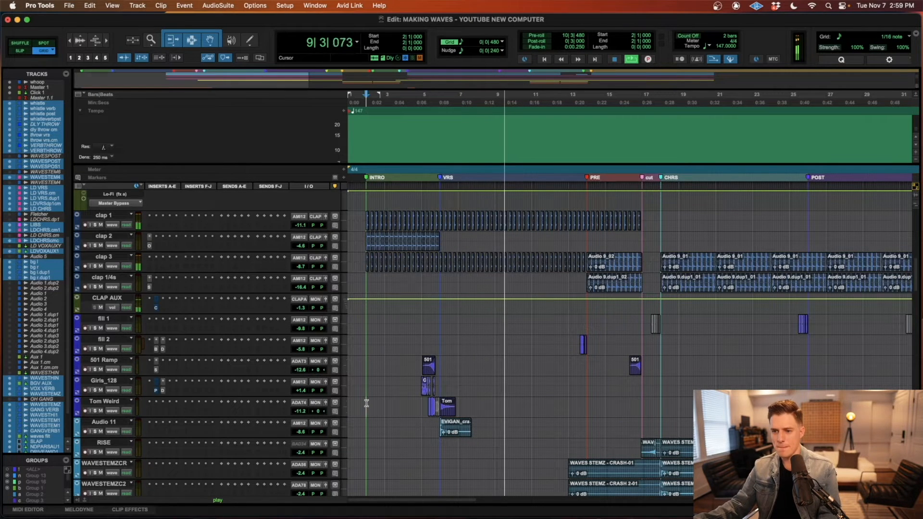
pyautogui.scroll(10, 367, 403)
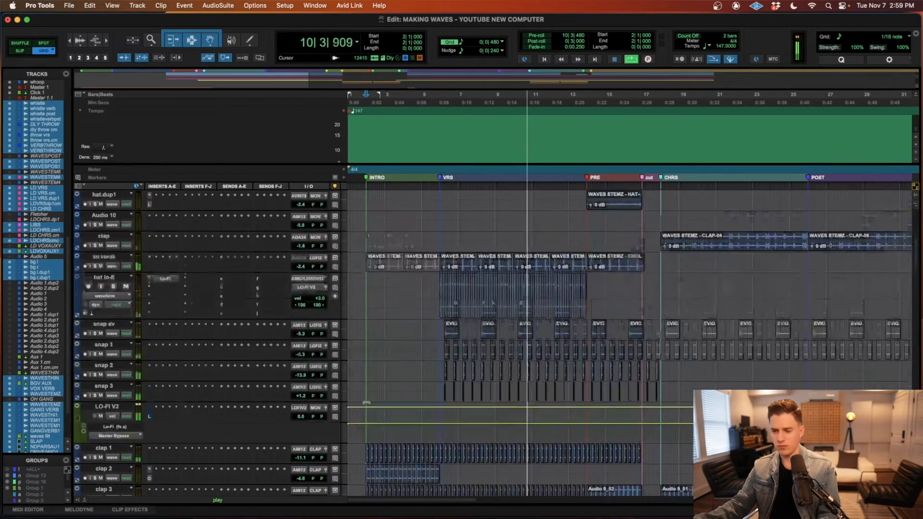
pyautogui.hscroll(2, 366, 403)
pyautogui.scroll(-10, 366, 403)
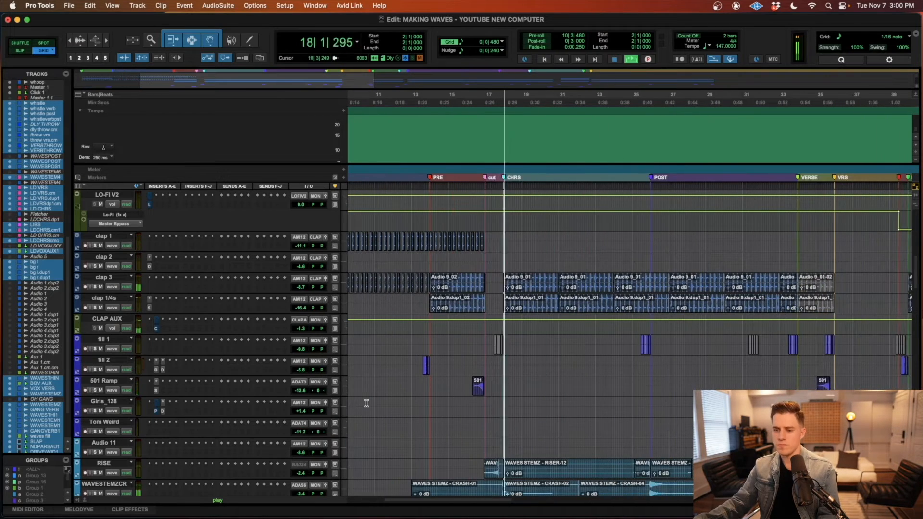
# Step: Follow playback through CHRS and POST, comparing the kick, snare, break and clap tracks with the fill and riser layers
pyautogui.scroll(-10, 367, 404)
pyautogui.hscroll(3, 367, 403)
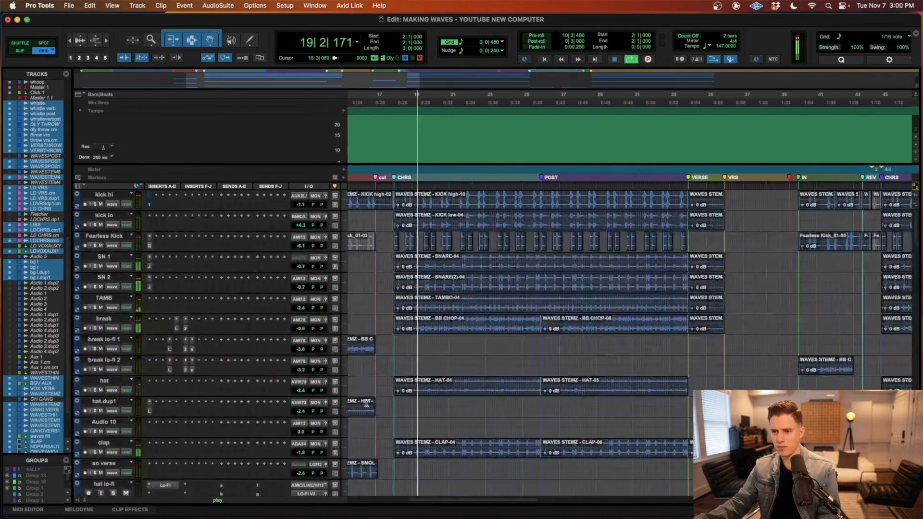
pyautogui.scroll(10, 366, 403)
pyautogui.scroll(-3, 367, 403)
pyautogui.scroll(-1, 366, 403)
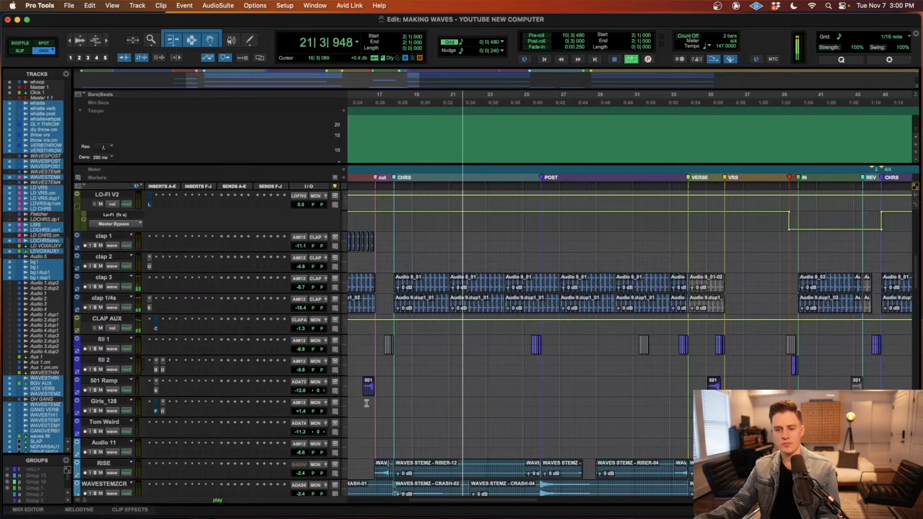
pyautogui.scroll(-10, 366, 403)
pyautogui.hscroll(1, 366, 404)
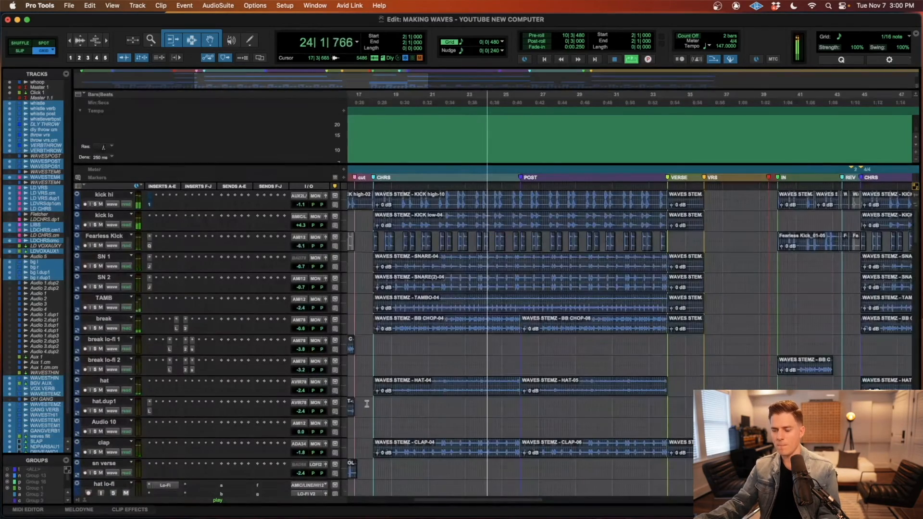
pyautogui.hscroll(-2, 366, 404)
pyautogui.scroll(-4, 365, 405)
pyautogui.scroll(4, 366, 404)
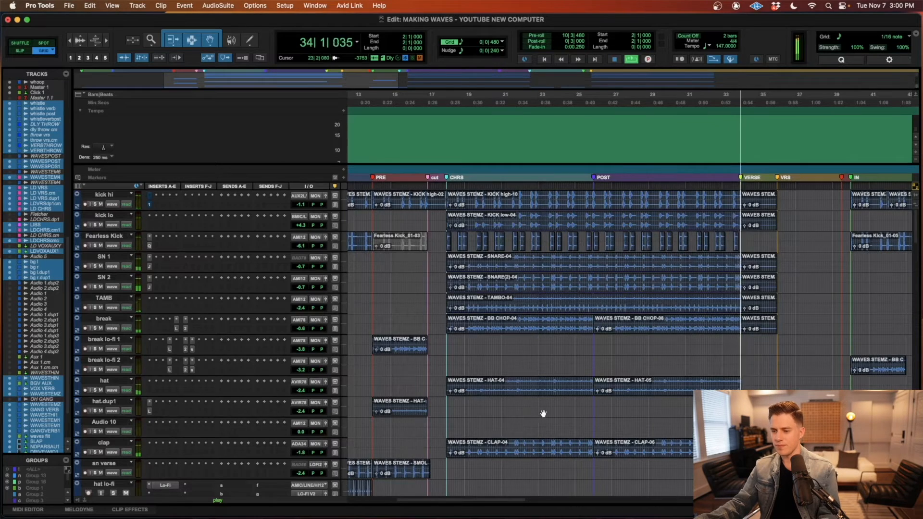
# Step: Follow the transition fills from VERSE into the second VRS and stop playback after bar 36
pyautogui.scroll(-5, 541, 414)
pyautogui.hscroll(3, 540, 413)
pyautogui.scroll(-10, 540, 413)
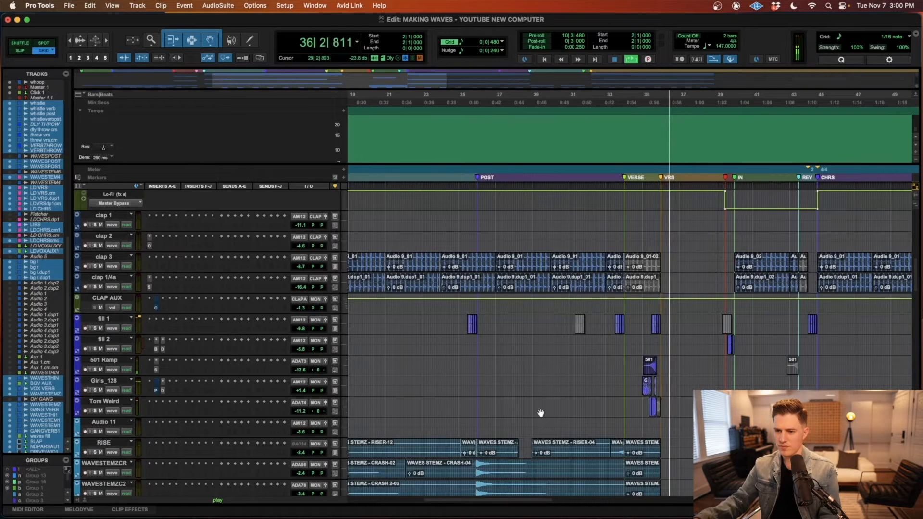
pyautogui.press('space')
# Step: Mute the 501 Ramp and Girls_128 tracks and audition the intro from bar 2 into VRS without them
pyautogui.press('r')
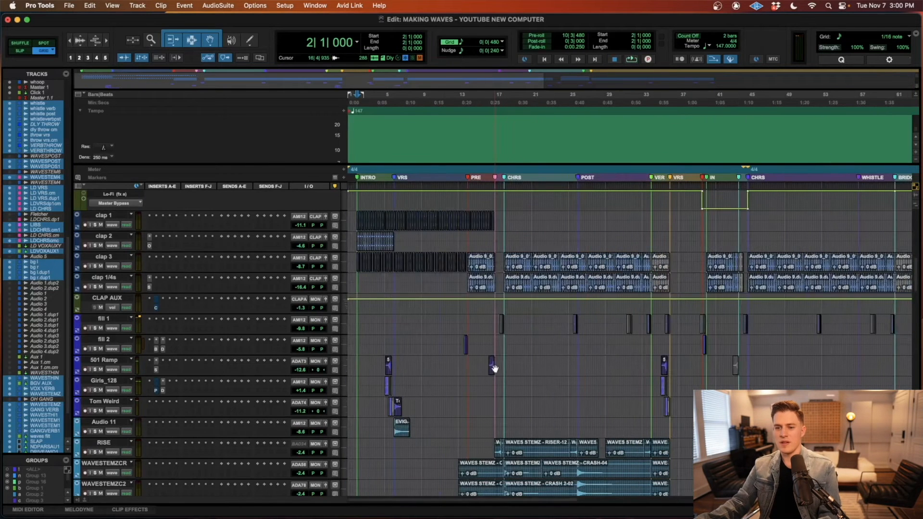
pyautogui.click(377, 382)
pyautogui.press('t')
pyautogui.press('t')
pyautogui.press('r')
pyautogui.click(101, 369)
pyautogui.click(101, 390)
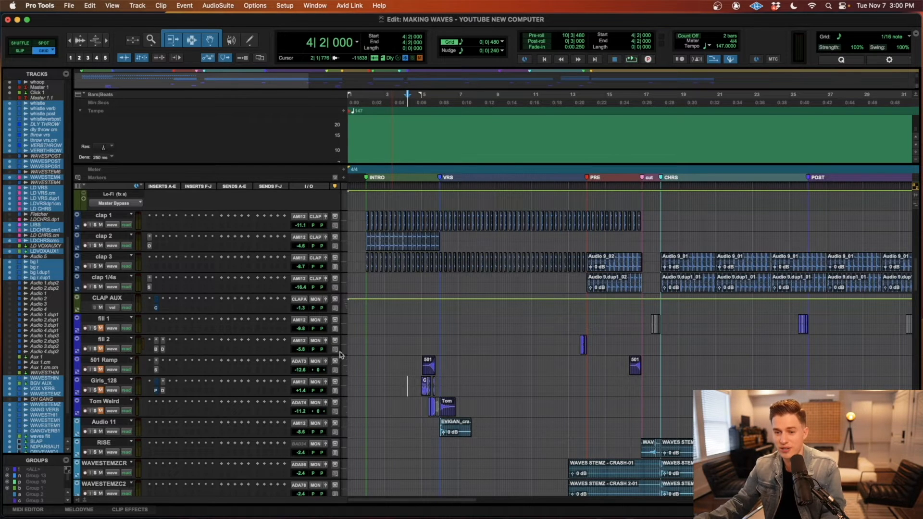
pyautogui.press('space')
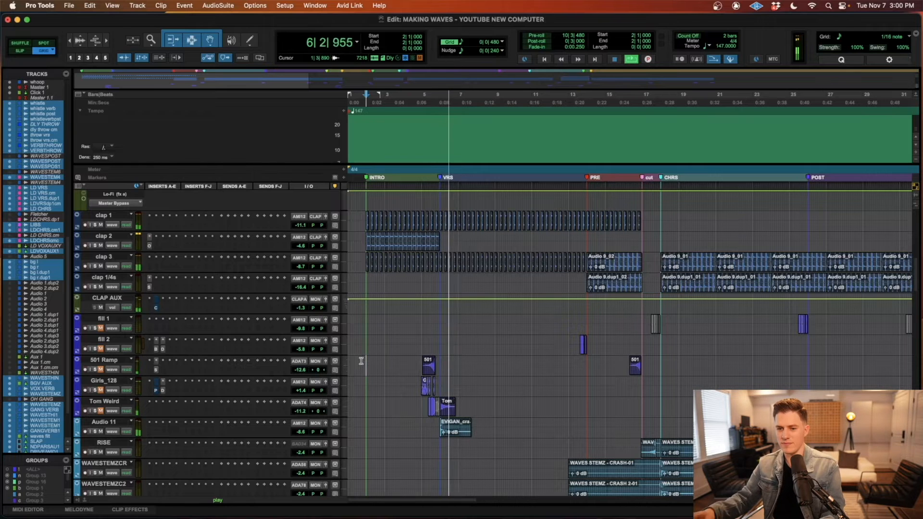
pyautogui.press('space')
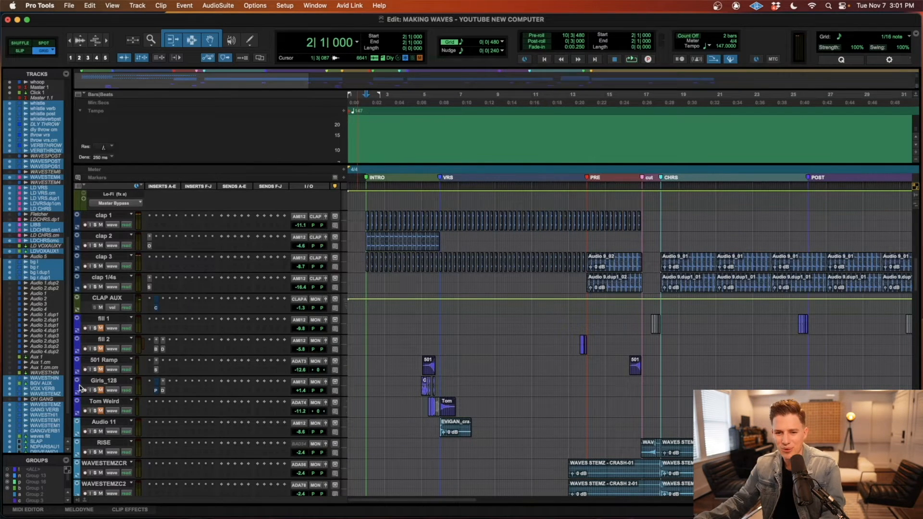
# Step: Unmute the fill tracks and audition the intro from bar 3 into VRS with them restored
pyautogui.click(101, 370)
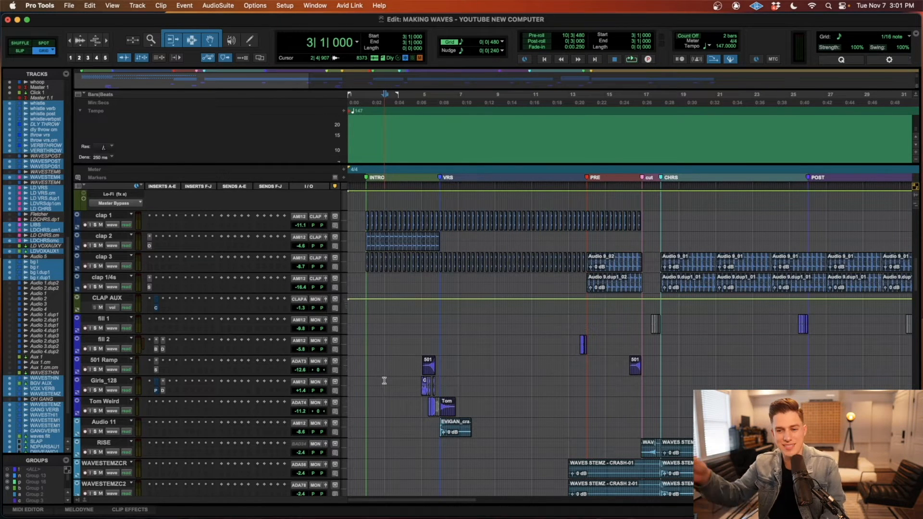
pyautogui.press('space')
pyautogui.scroll(2, 384, 380)
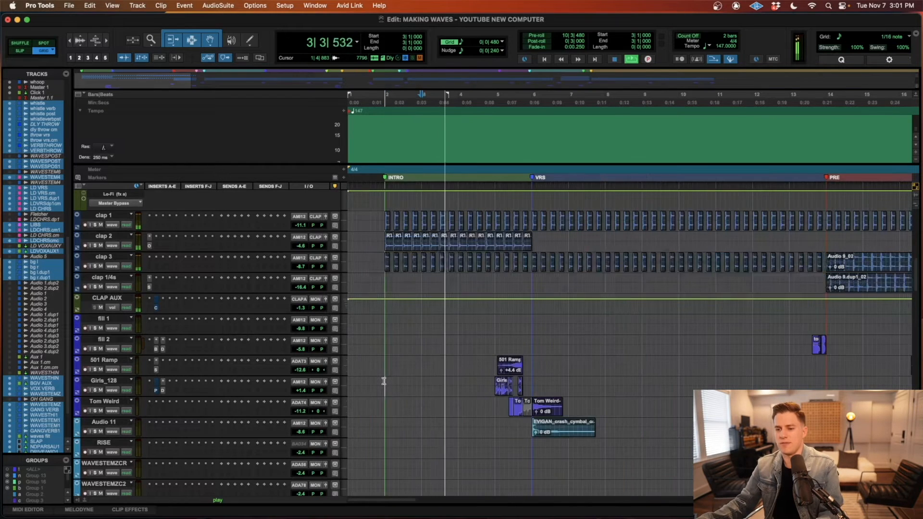
pyautogui.scroll(-2, 384, 380)
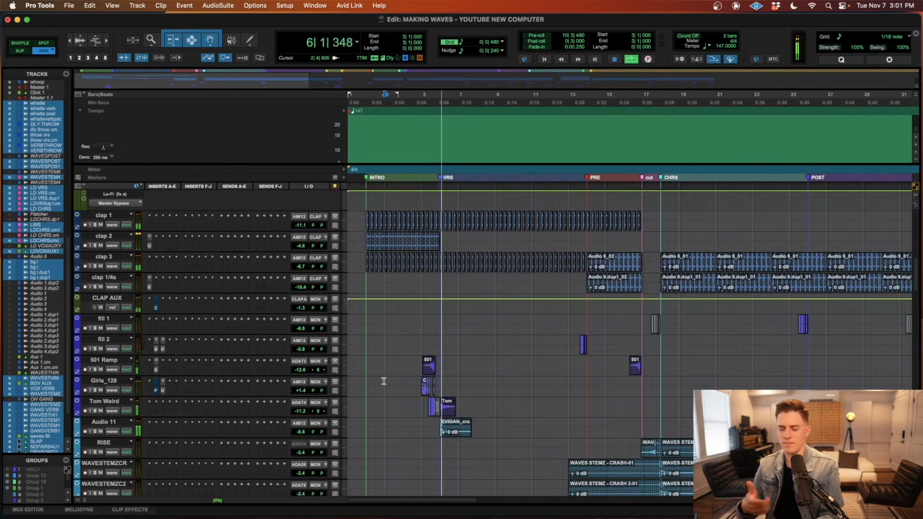
pyautogui.press('space')
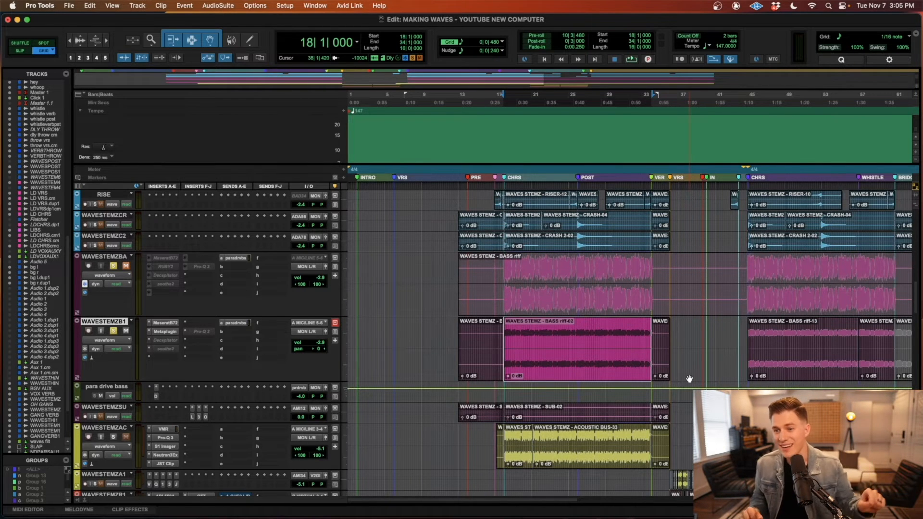
# Step: Audition the soloed bass tracks from the start of CHRS at bar 18 and look over the surrounding sub and acoustic tracks
pyautogui.press('space')
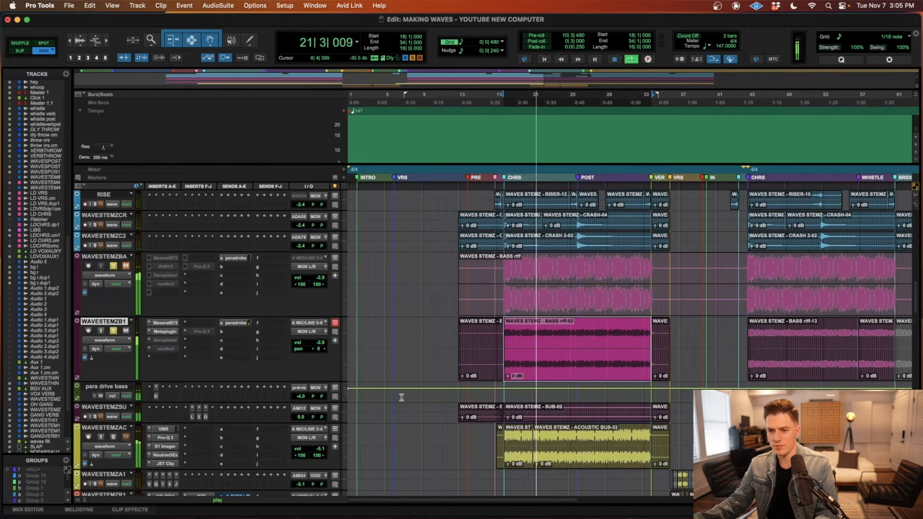
pyautogui.press('space')
pyautogui.scroll(-5, 435, 402)
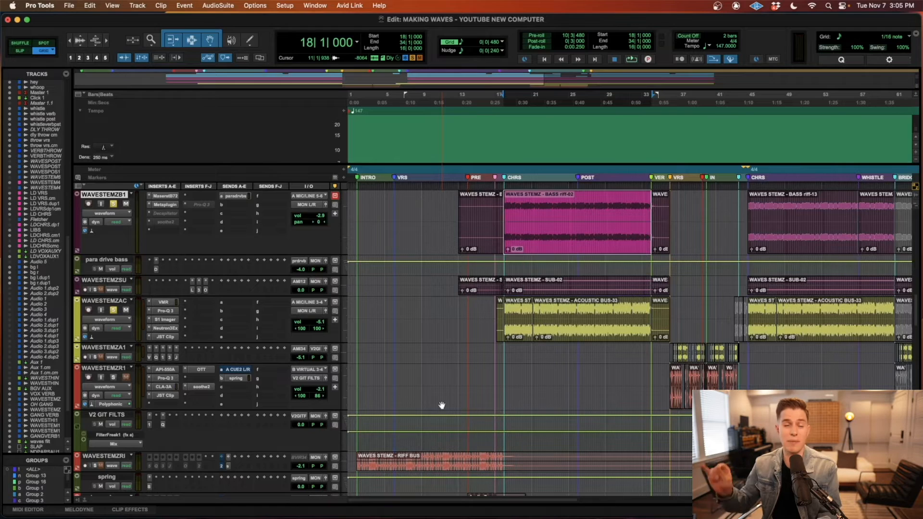
pyautogui.scroll(5, 442, 405)
# Step: Audition the bass with the crash and acoustic layers from just before CHRS, toggling the WAVESTEMZB1 mute for comparison
pyautogui.press('space')
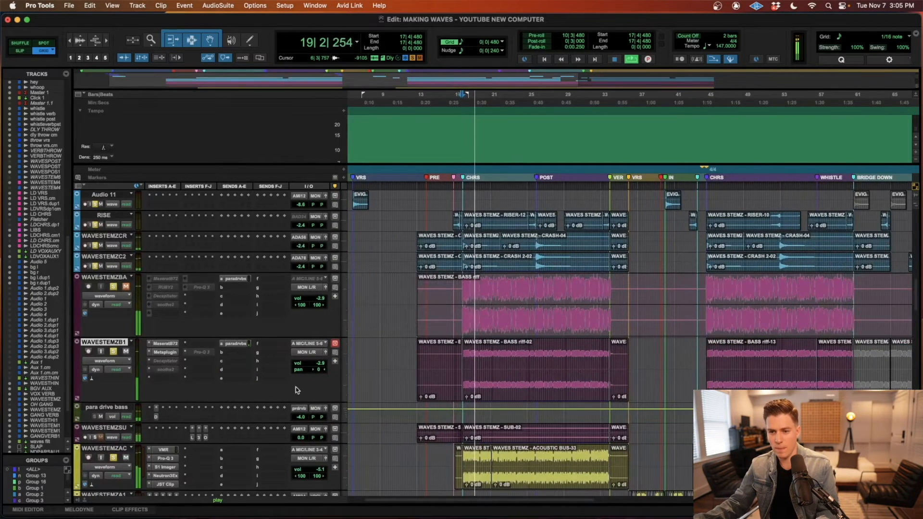
pyautogui.scroll(-1, 183, 373)
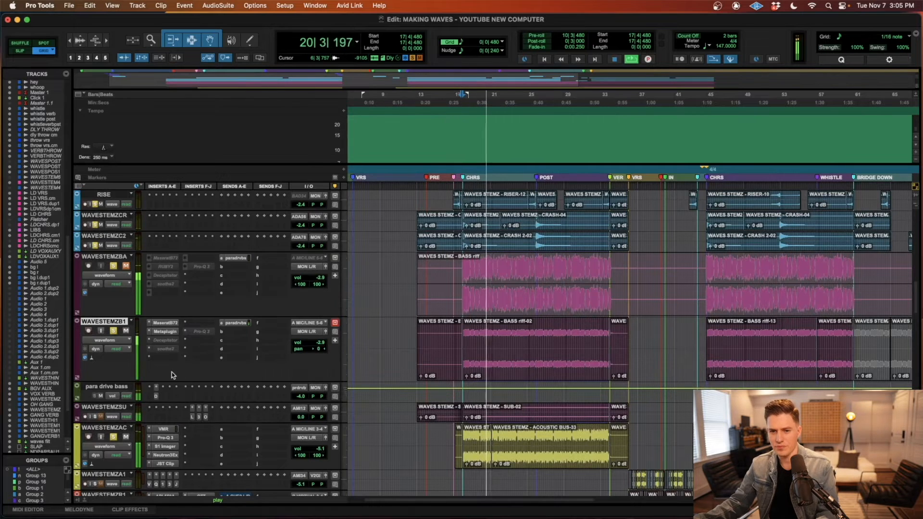
pyautogui.scroll(-1, 184, 360)
pyautogui.scroll(-1, 183, 360)
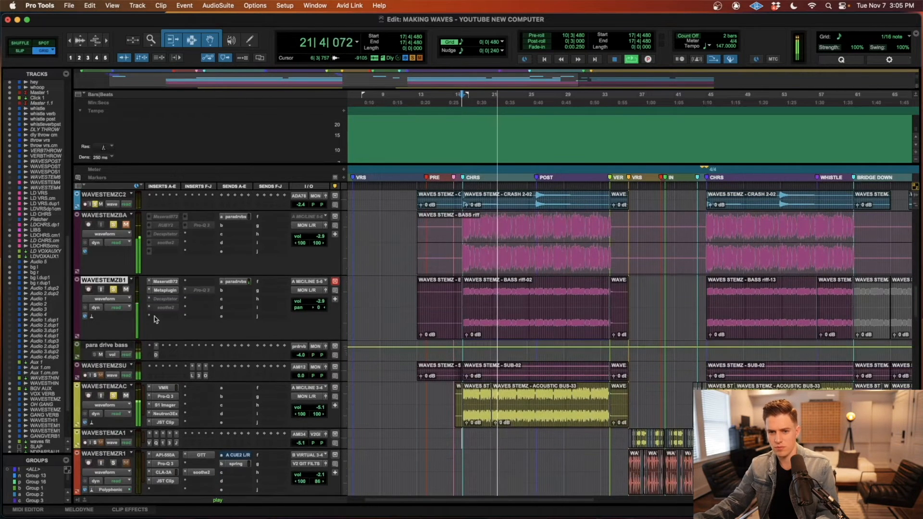
pyautogui.click(126, 290)
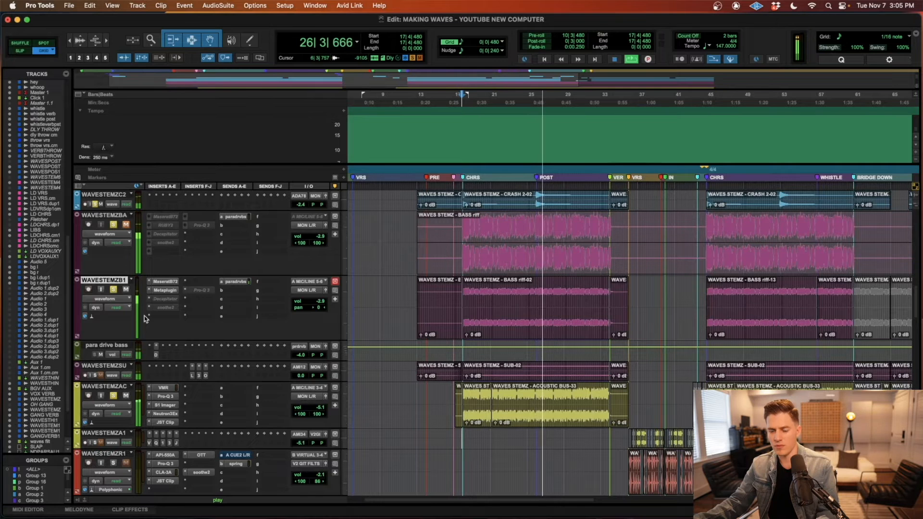
pyautogui.press('space')
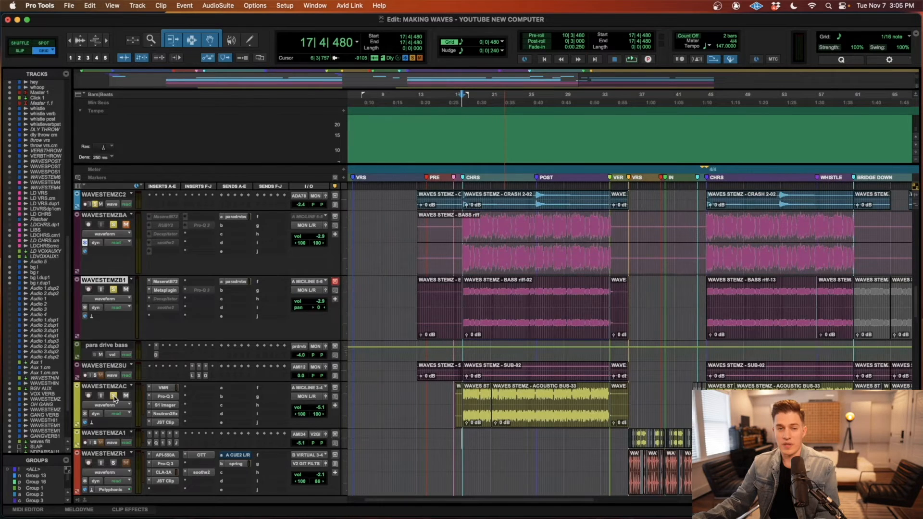
# Step: Solo WAVESTEMZB1, select its BASS riff-02 clip and audition the bass from the start of CHRS at bar 18
pyautogui.scroll(5, 94, 289)
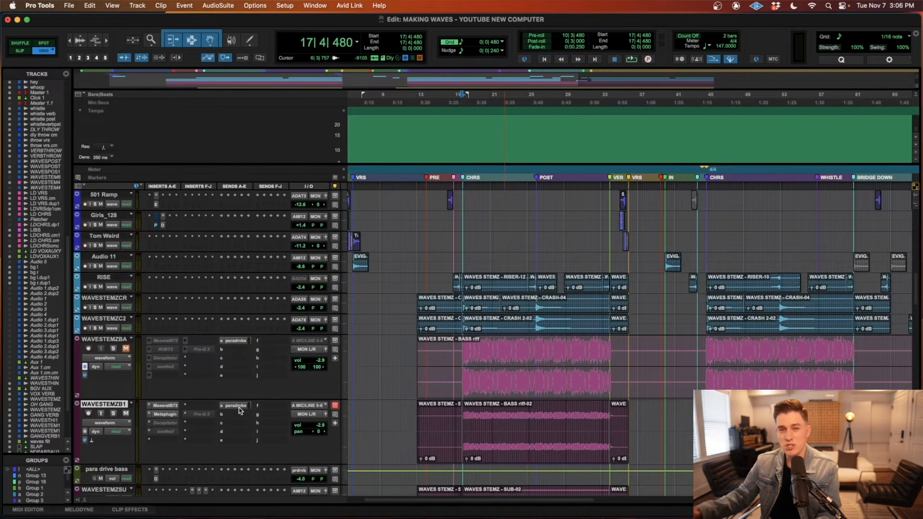
pyautogui.click(500, 457)
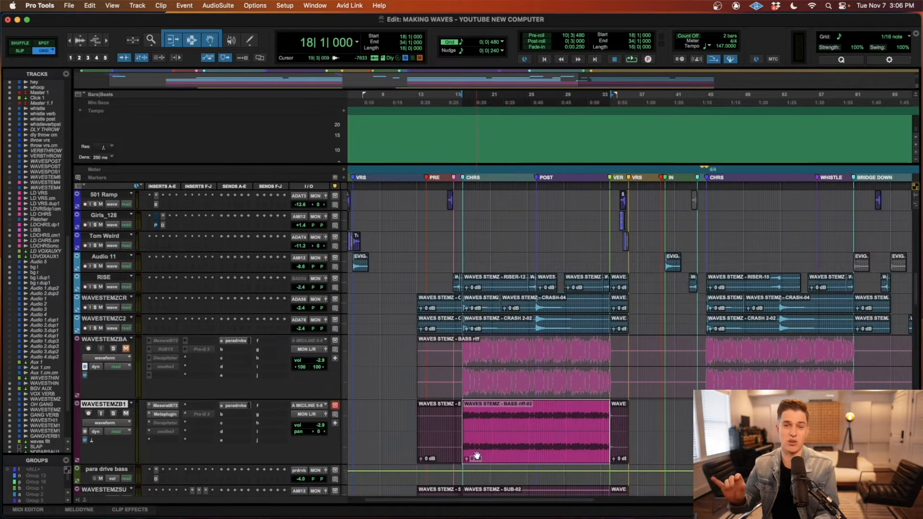
pyautogui.click(490, 432)
pyautogui.click(494, 450)
pyautogui.hotkey('shift', 's')
pyautogui.press('space')
pyautogui.press('t')
pyautogui.press('t')
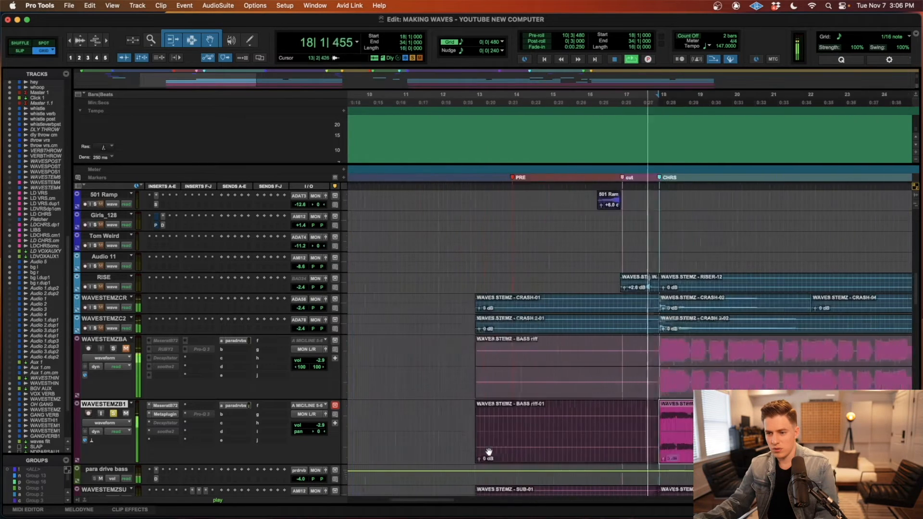
# Step: Inspect the Maserati B72 and Metaplugin inserts on WAVESTEMZB1, including the hosted RUBY2 equalizer, and close their windows
pyautogui.scroll(-4, 156, 379)
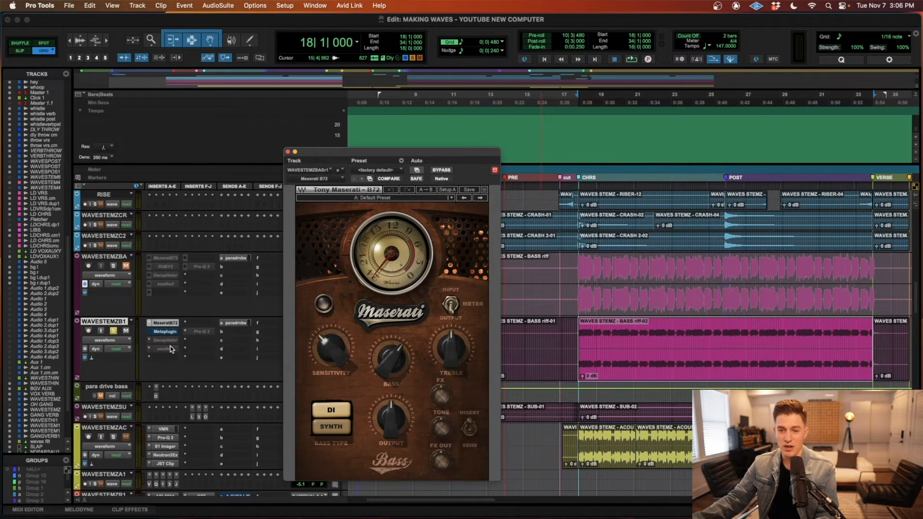
pyautogui.click(166, 331)
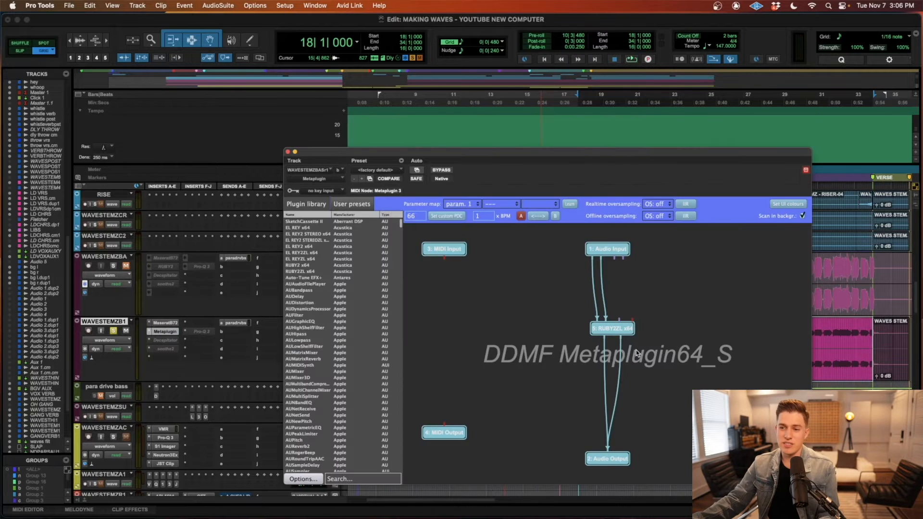
pyautogui.doubleClick(615, 329)
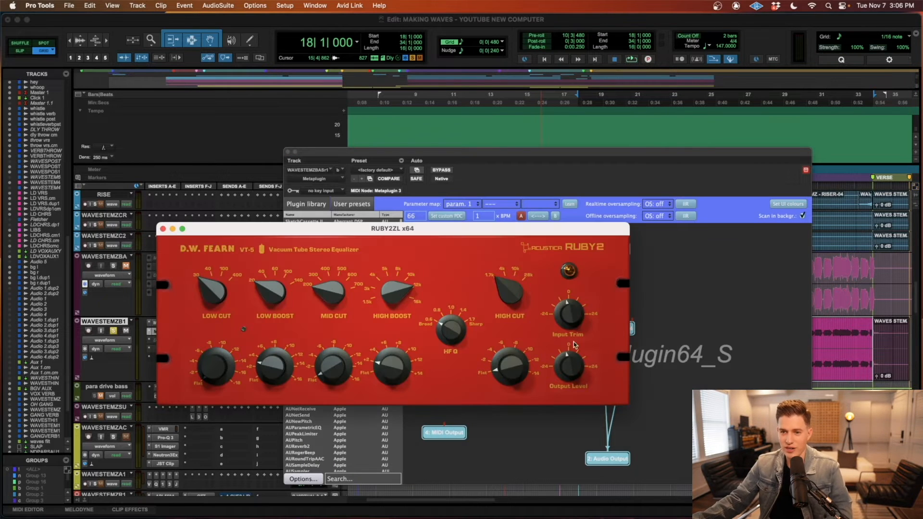
pyautogui.moveTo(464, 228); pyautogui.dragTo(445, 180)
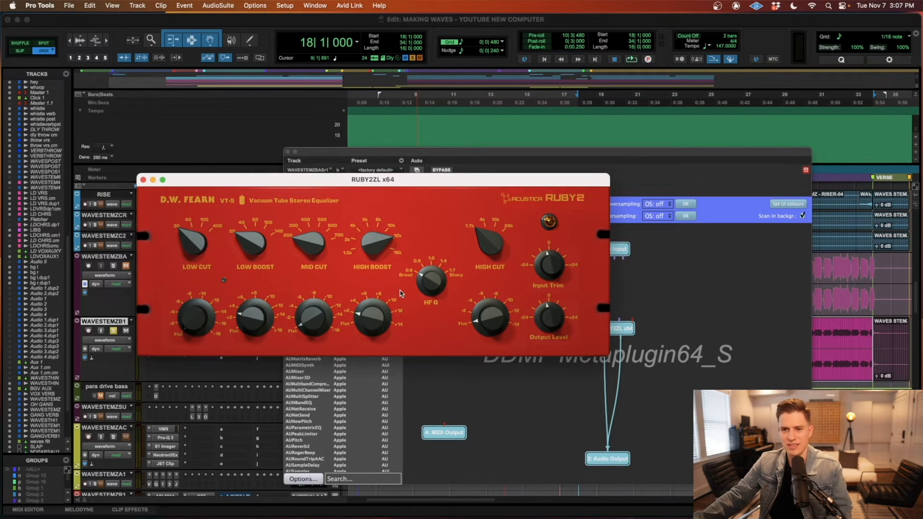
pyautogui.click(143, 179)
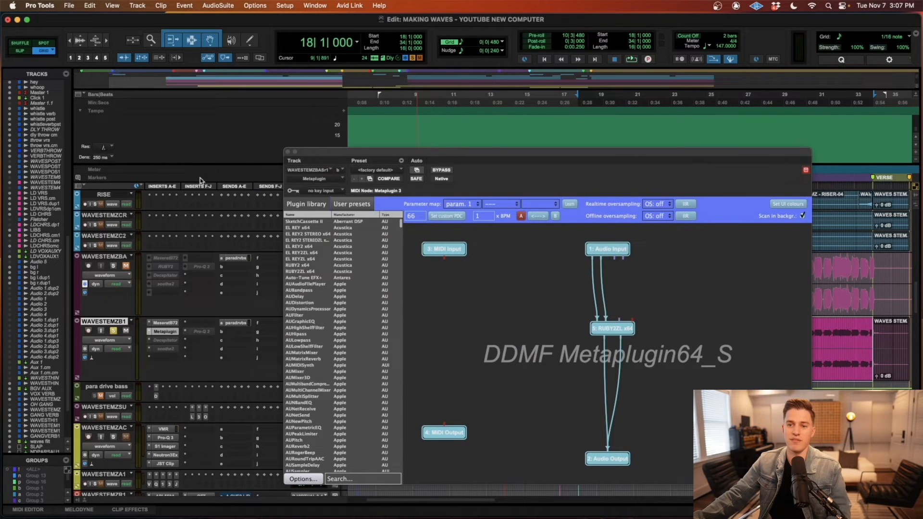
pyautogui.click(287, 152)
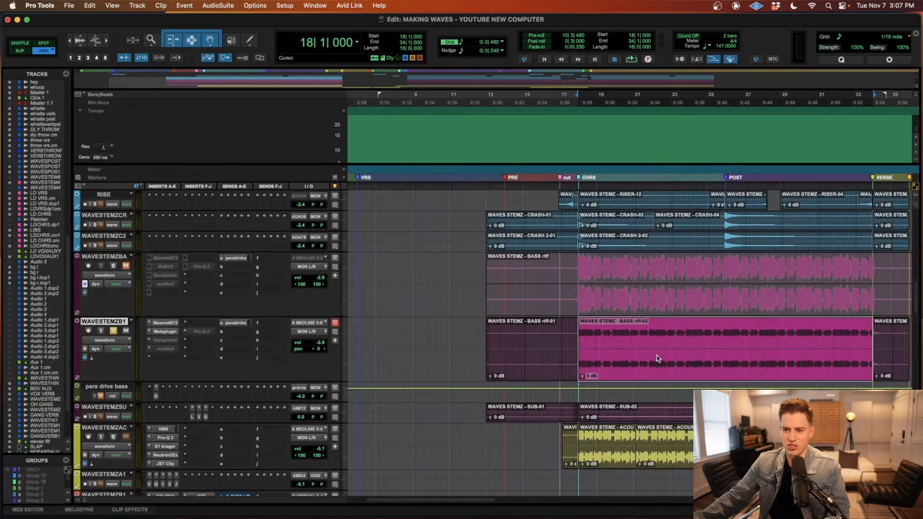
# Step: Audition the soloed bass from bar 18 and inspect the Decapitator settings on the para drive bass track
pyautogui.press('space')
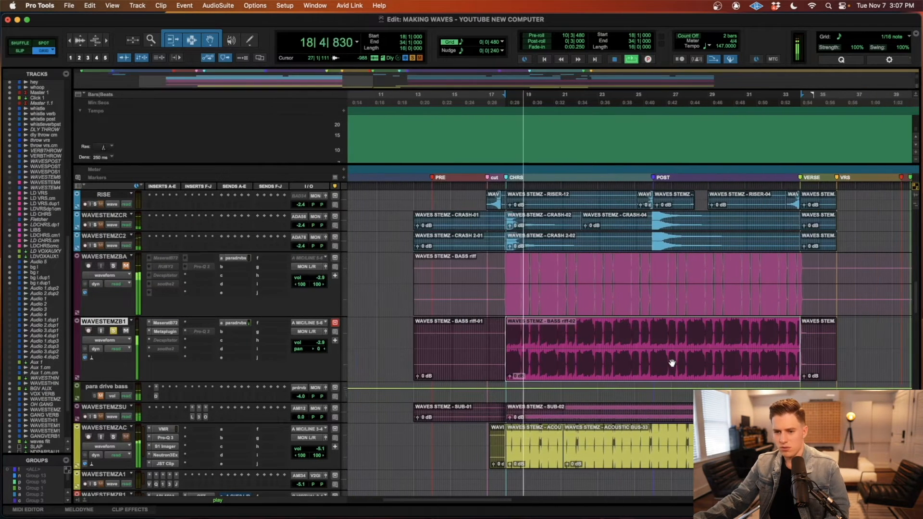
pyautogui.press('space')
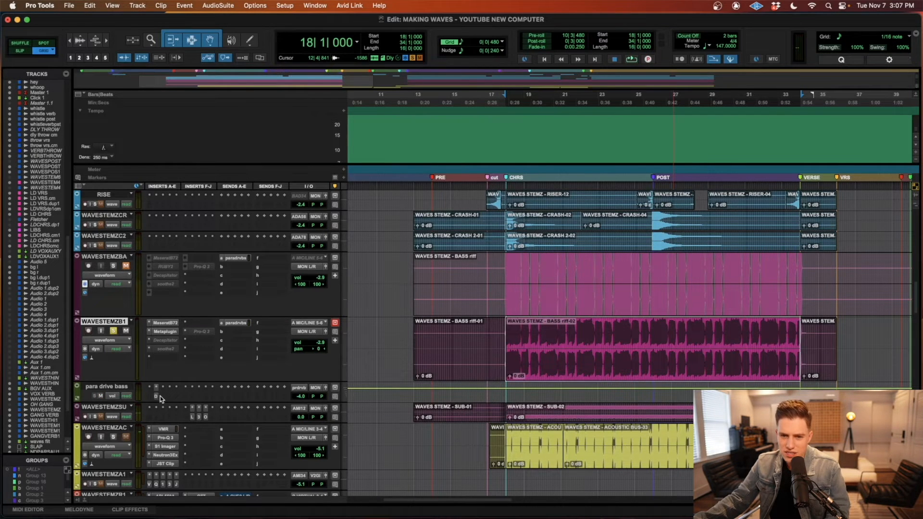
pyautogui.click(157, 396)
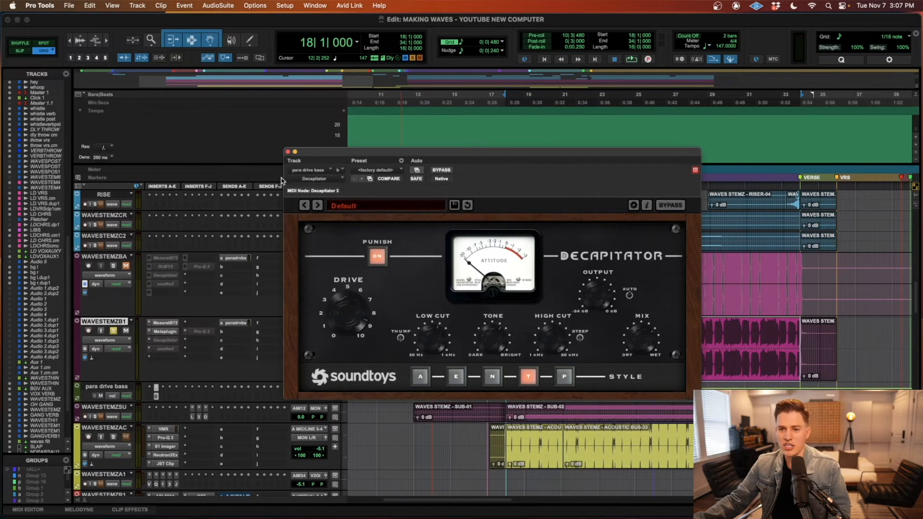
pyautogui.click(288, 152)
# Step: Audition the bass from bar 18 again, toggling the para drive bass mute to compare the parallel distortion
pyautogui.press('space')
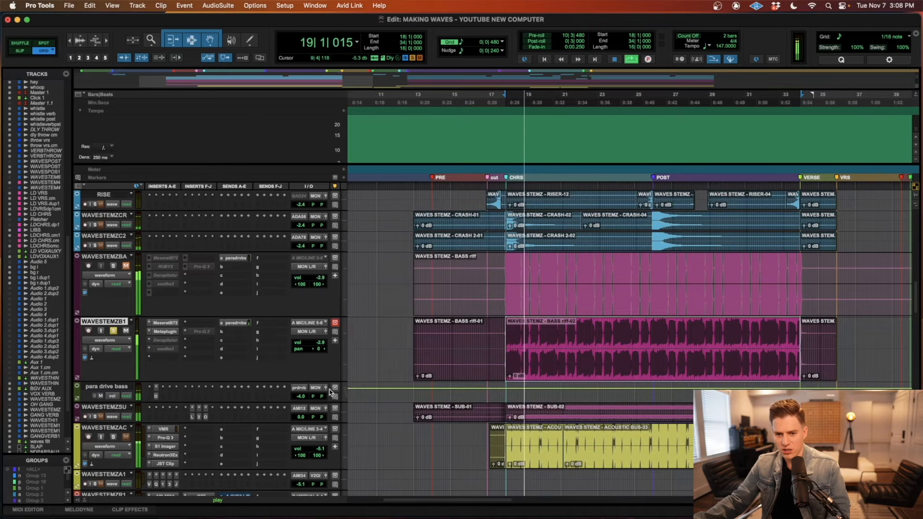
pyautogui.click(101, 396)
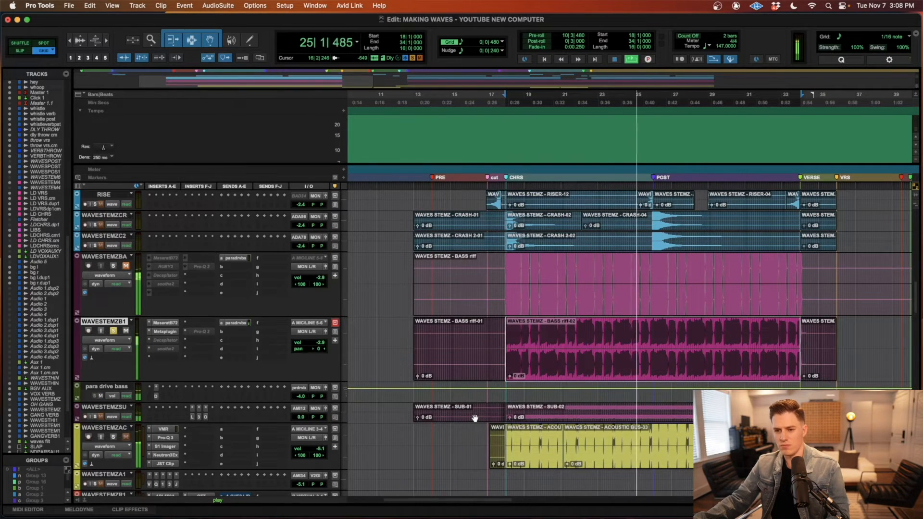
pyautogui.press('space')
# Step: Solo the WAVESTEMZSU sub track, enlarge its track height and select its SUB-02 clip in CHRS
pyautogui.click(95, 417)
pyautogui.moveTo(103, 423); pyautogui.dragTo(104, 460)
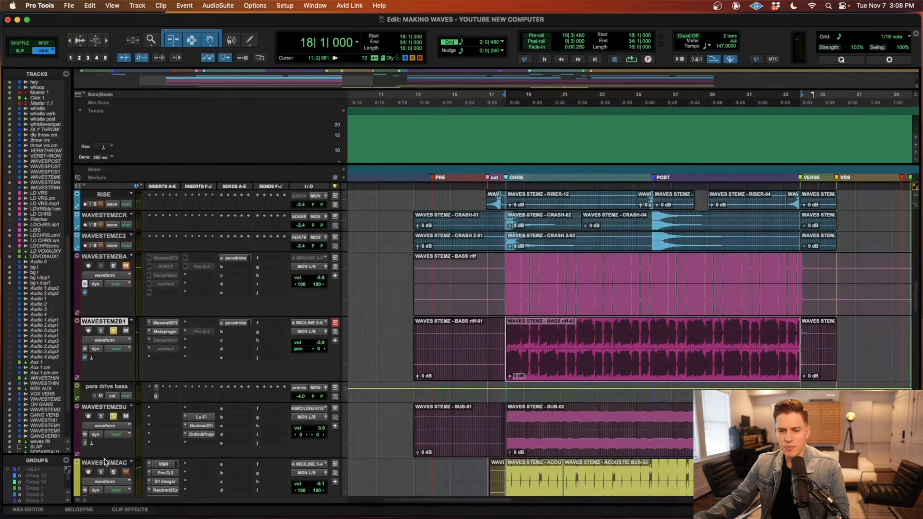
pyautogui.click(588, 444)
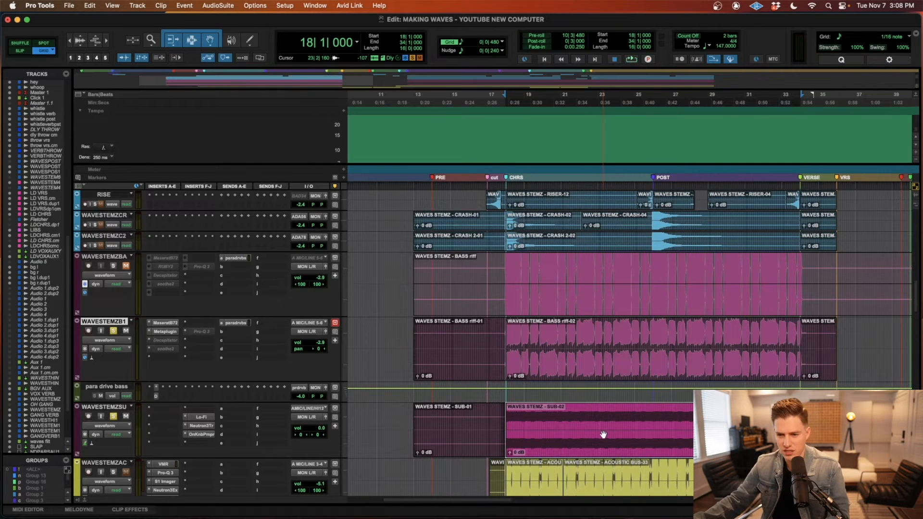
# Step: Audition the sub with the bass from bar 18, toggling the WAVESTEMZB1 mute for comparison
pyautogui.press('space')
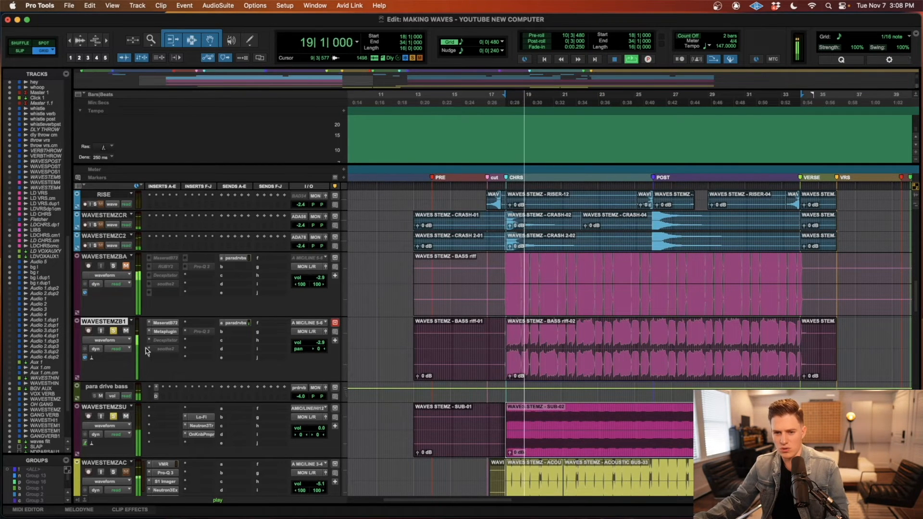
pyautogui.click(126, 331)
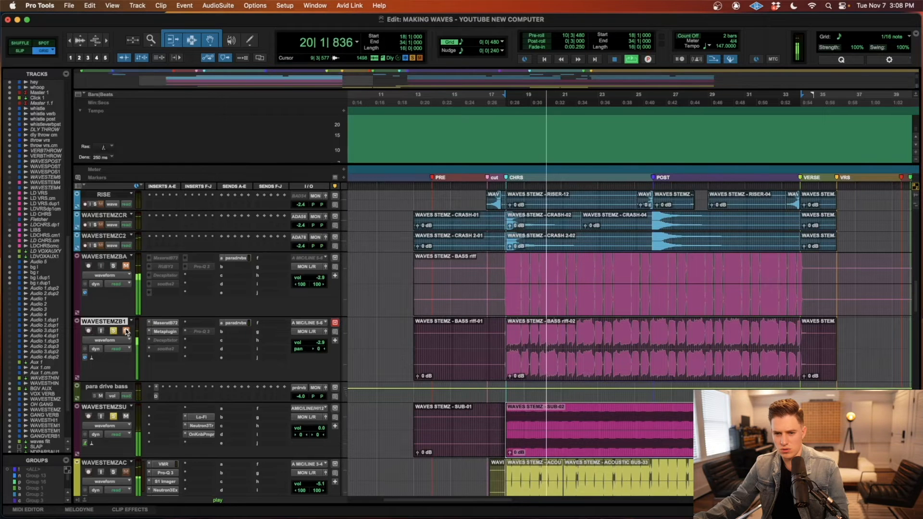
pyautogui.press('space')
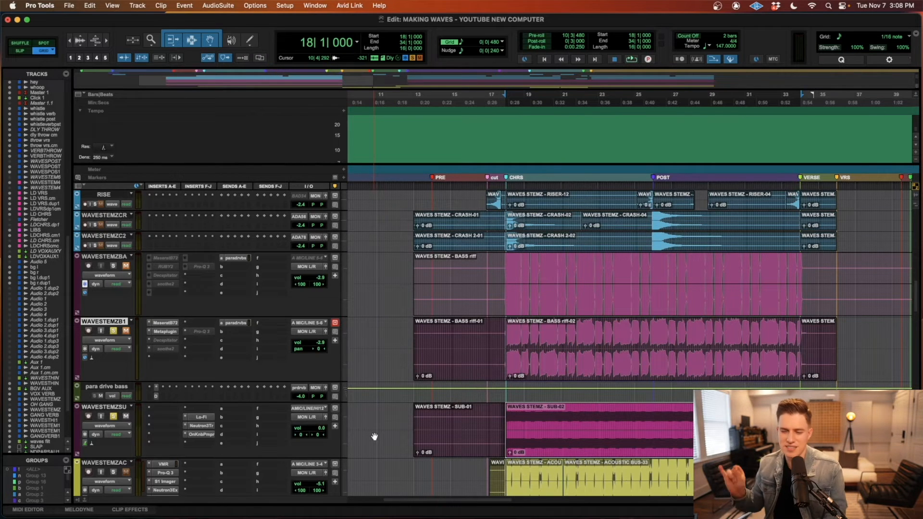
# Step: Audition the sub and bass from bar 18 with the Lo-Fi, Neutron 3 Transient Shaper and OneKnob Pumper inserts on WAVESTEMZSU active, then bypassed
pyautogui.press('space')
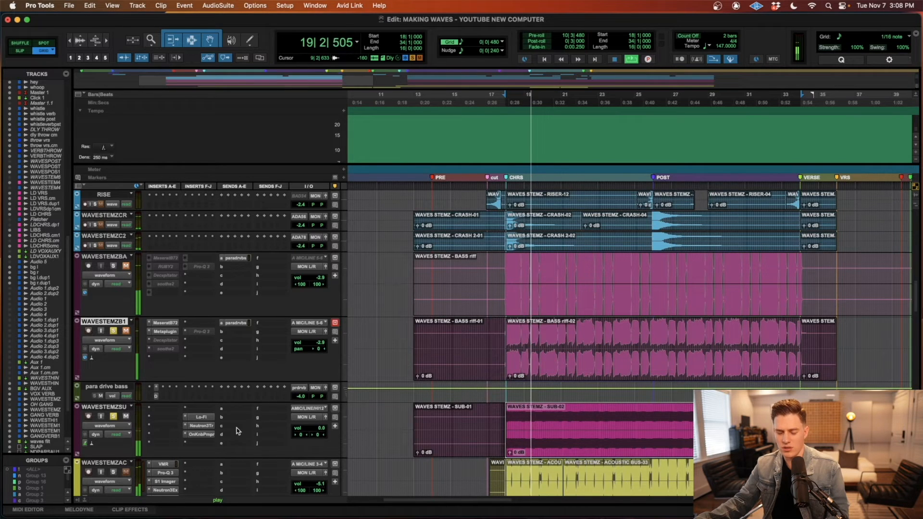
pyautogui.press('space')
pyautogui.keyDown('super'); pyautogui.click(208, 435); pyautogui.keyUp('super')
pyautogui.keyDown('super'); pyautogui.click(208, 427); pyautogui.keyUp('super')
pyautogui.keyDown('super'); pyautogui.click(207, 418); pyautogui.keyUp('super')
pyautogui.press('space')
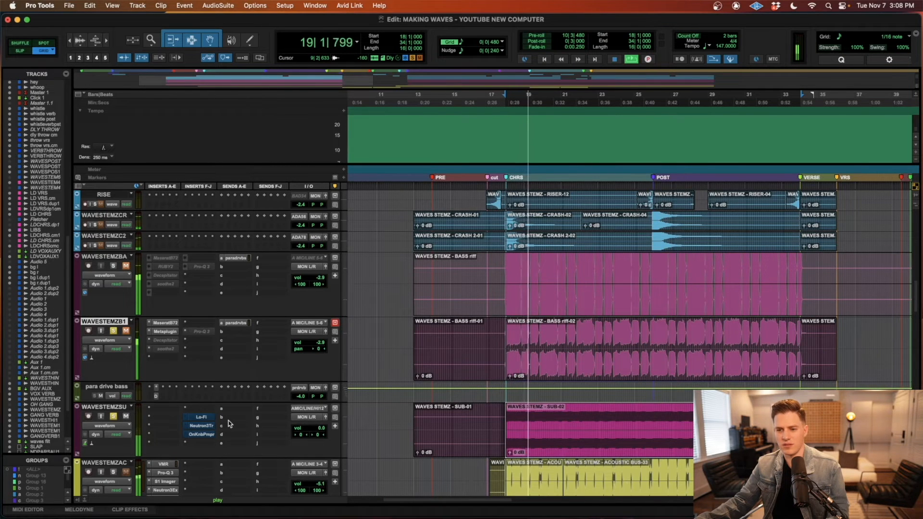
pyautogui.press('space')
# Step: Re-enable and inspect the Lo-Fi, Neutron 3 Transient Shaper and OneKnob Pumper inserts on WAVESTEMZSU, including the Transient Shaper's high band
pyautogui.click(210, 418)
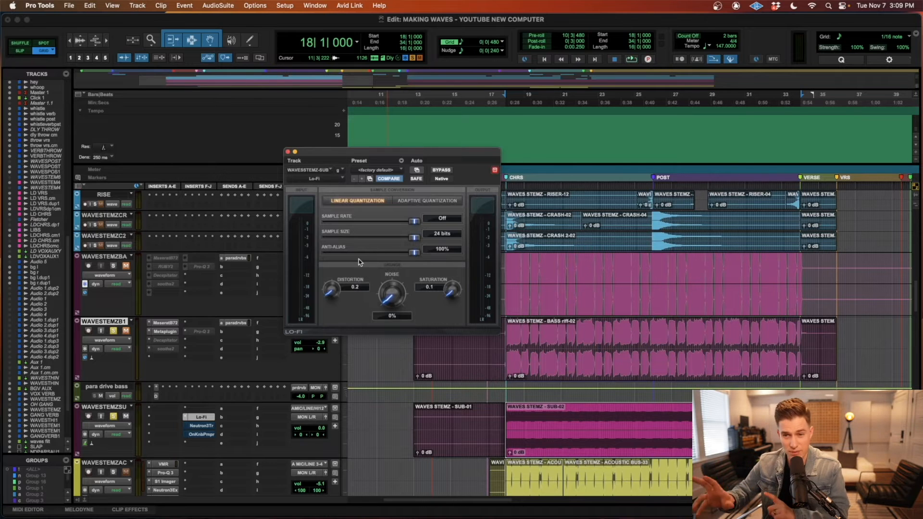
pyautogui.click(203, 426)
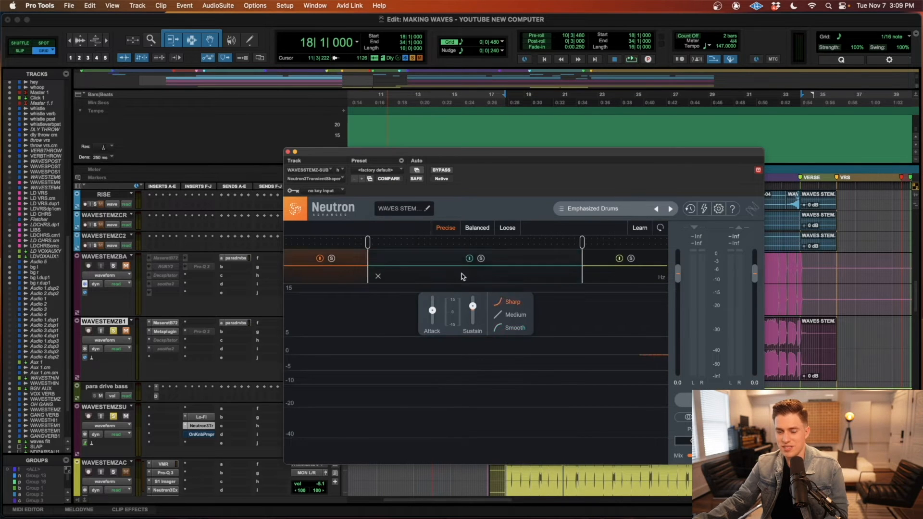
pyautogui.click(602, 279)
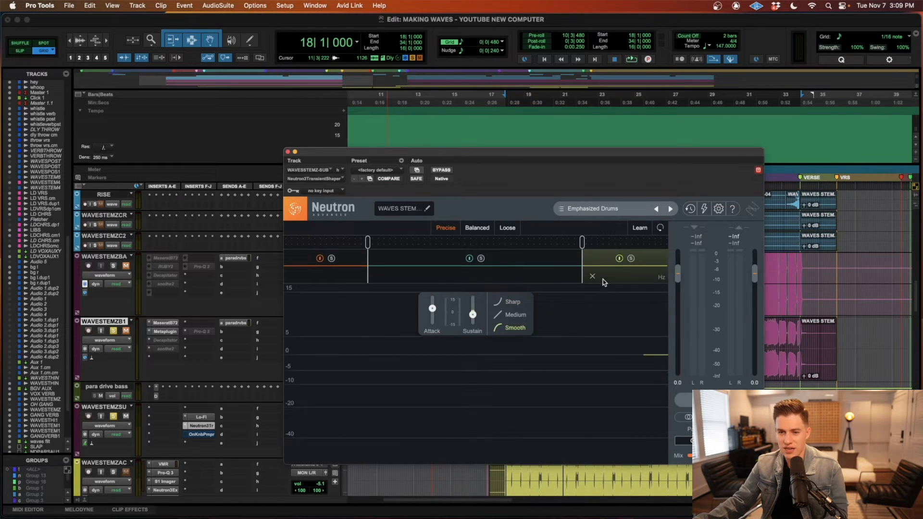
pyautogui.click(209, 435)
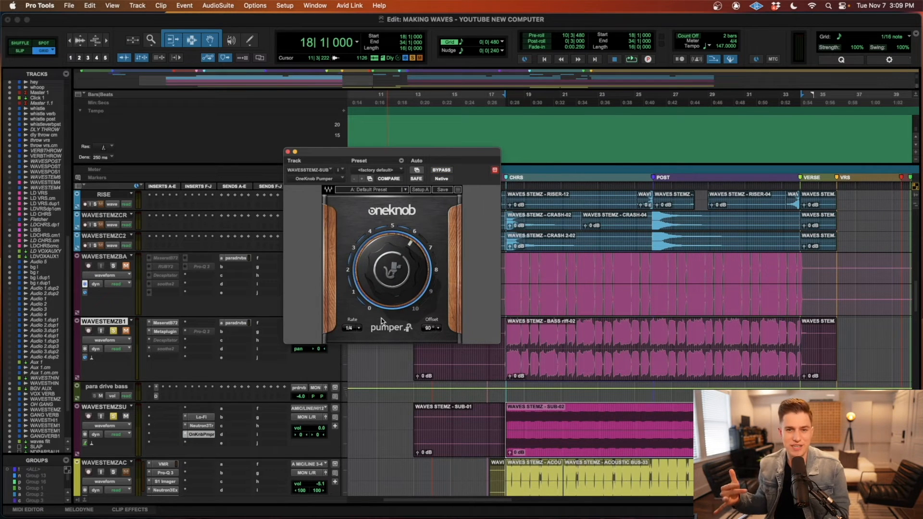
pyautogui.click(287, 152)
# Step: Play from bar 18 and solo the WAVESTEMZAC acoustic track to hear it with the bass and sub
pyautogui.press('space')
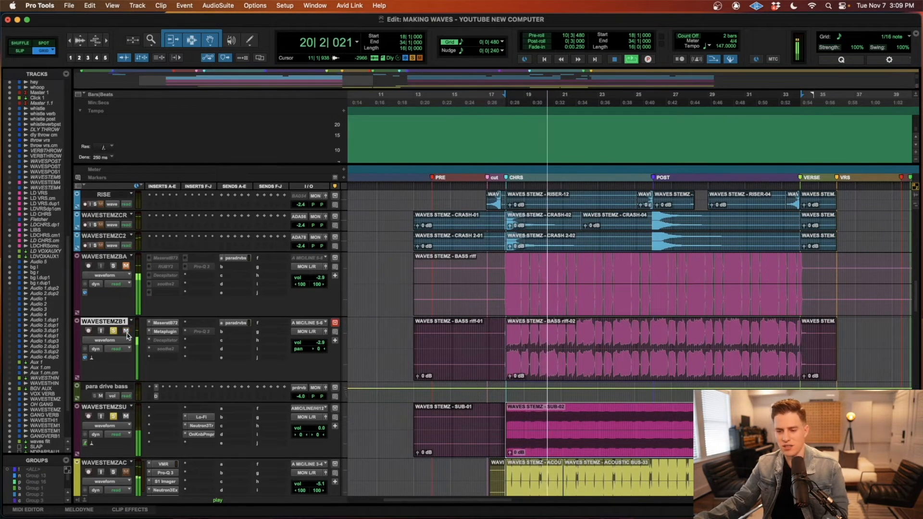
pyautogui.scroll(-3, 89, 415)
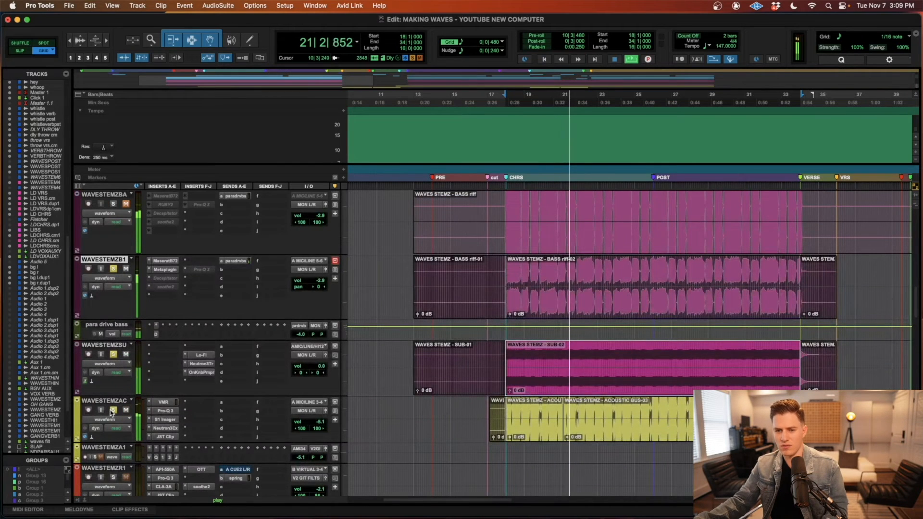
pyautogui.hscroll(2, 363, 382)
pyautogui.scroll(2, 366, 380)
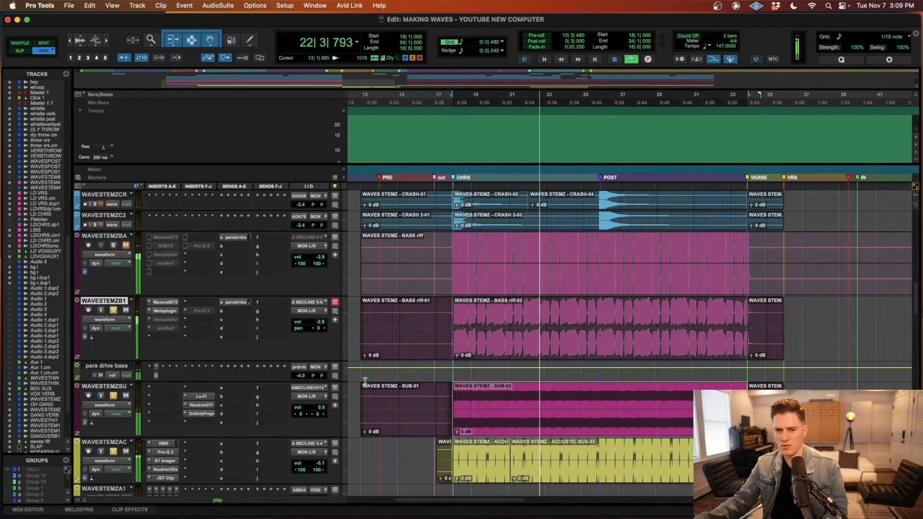
pyautogui.scroll(-1, 366, 380)
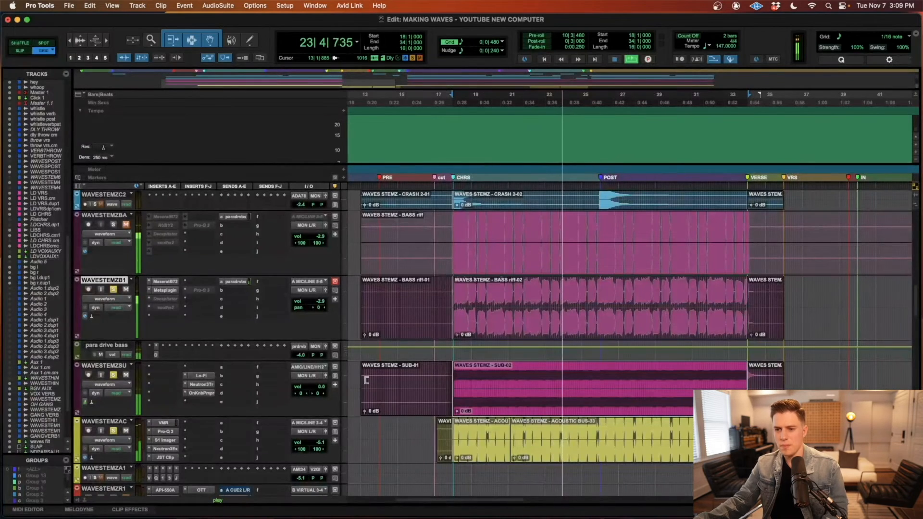
# Step: Solo the drum, fill, riser and crash tracks during playback to hear them with the bass, sub and acoustic layers
pyautogui.scroll(10, 365, 380)
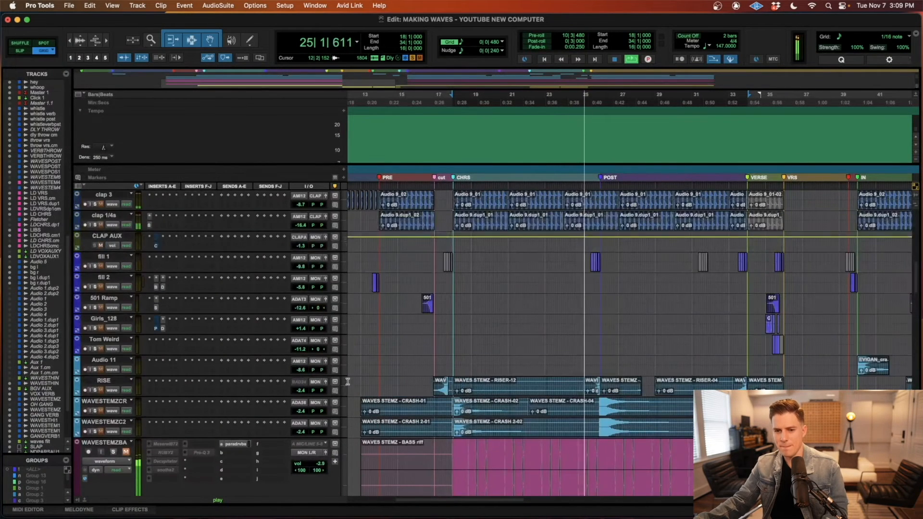
pyautogui.click(99, 409)
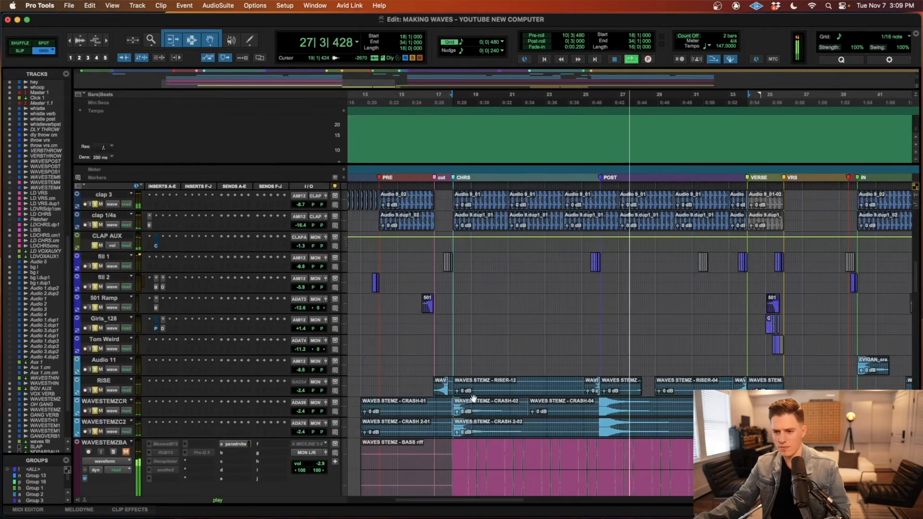
pyautogui.scroll(-12, 473, 398)
pyautogui.scroll(15, 473, 398)
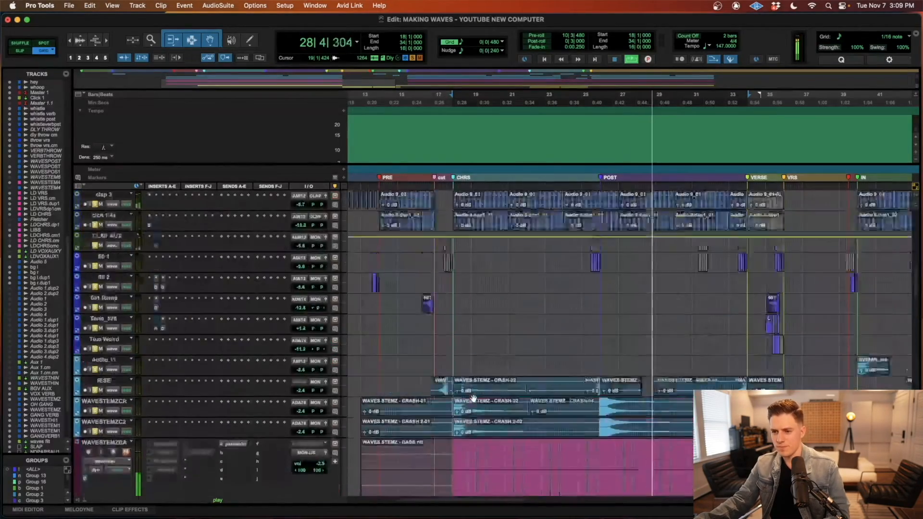
pyautogui.scroll(-5, 474, 398)
pyautogui.scroll(-6, 473, 399)
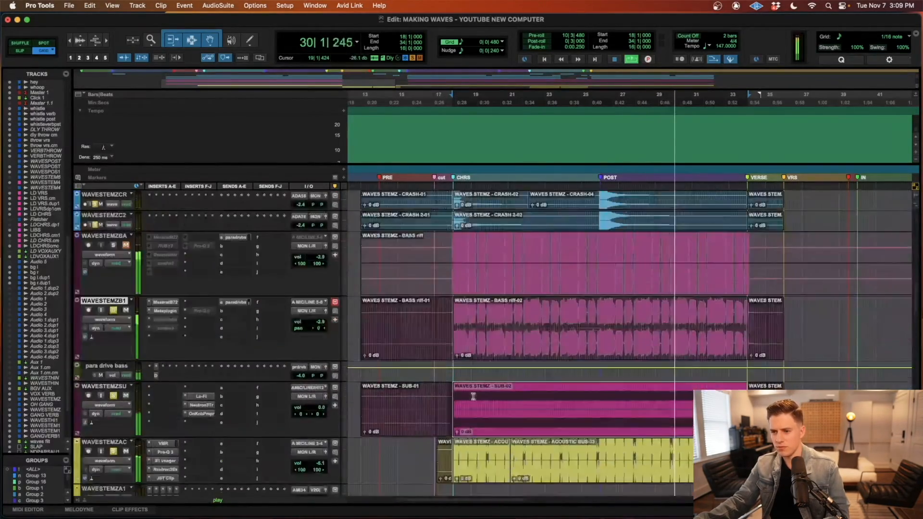
# Step: Look over the bass, sub and acoustic clips from CHRS to CHRS IN, then stop playback with the cursor at 29|1|480
pyautogui.press('r')
pyautogui.hscroll(3, 634, 409)
pyautogui.scroll(-1, 634, 408)
pyautogui.press('r')
pyautogui.scroll(-4, 634, 408)
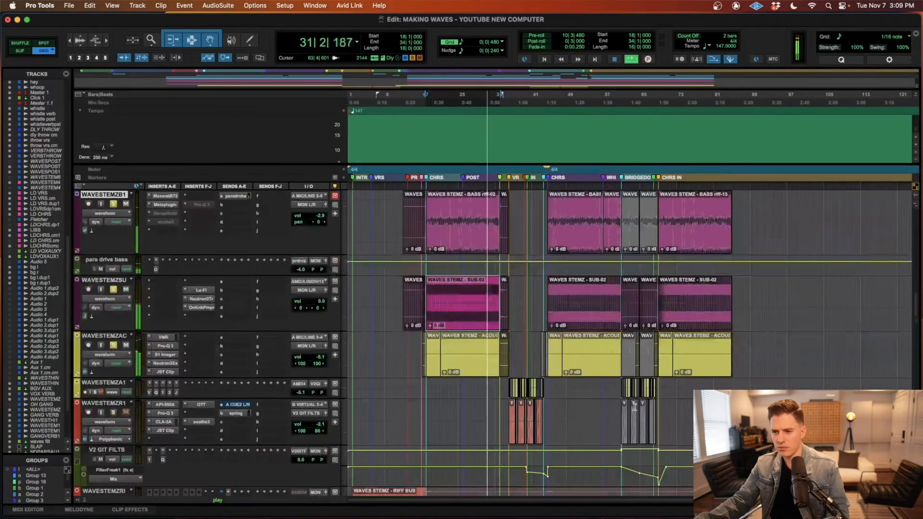
pyautogui.scroll(6, 634, 409)
pyautogui.press('t')
pyautogui.hscroll(2, 634, 407)
pyautogui.hscroll(2, 635, 408)
pyautogui.scroll(-2, 633, 406)
pyautogui.scroll(-1, 632, 407)
pyautogui.click(560, 412)
pyautogui.press('space')
pyautogui.hscroll(7, 560, 412)
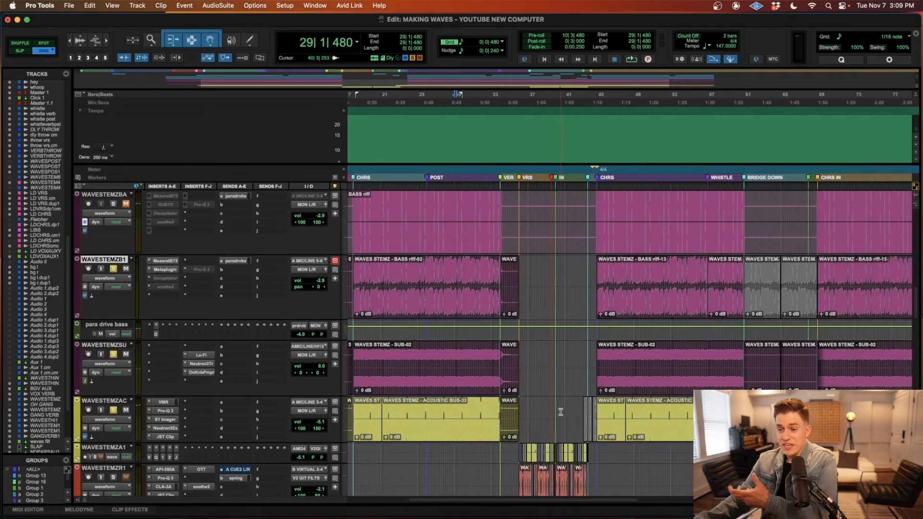
# Step: Highlight the WAVESTEMZSU clips in the first CHRS and from the second CHRS through CHRS IN, then a second-chorus acoustic clip
pyautogui.hscroll(-10, 560, 412)
pyautogui.hscroll(6, 503, 390)
pyautogui.click(501, 388)
pyautogui.press('super+bracketleft')
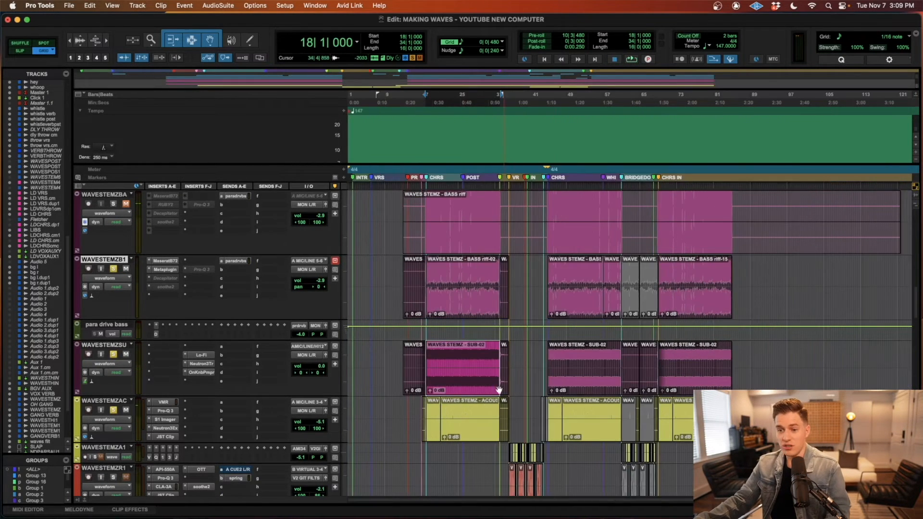
pyautogui.click(594, 375)
pyautogui.keyDown('shift'); pyautogui.click(715, 383); pyautogui.keyUp('shift')
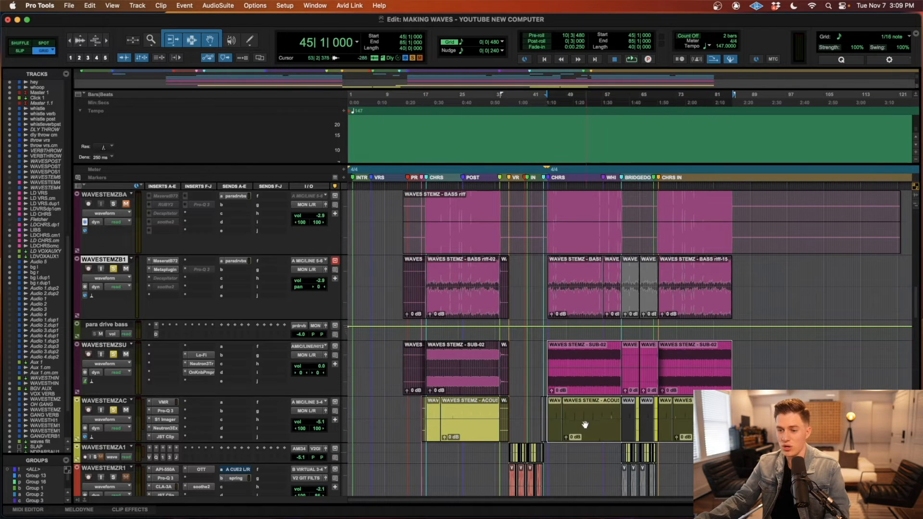
pyautogui.click(605, 411)
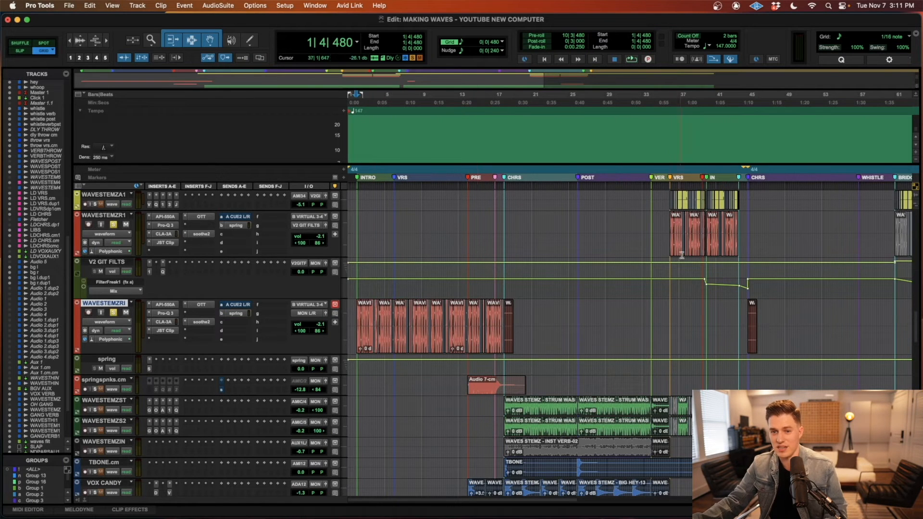
# Step: Select the Audio 7-cm clip in the PRE section and solo its springspnks track
pyautogui.click(494, 392)
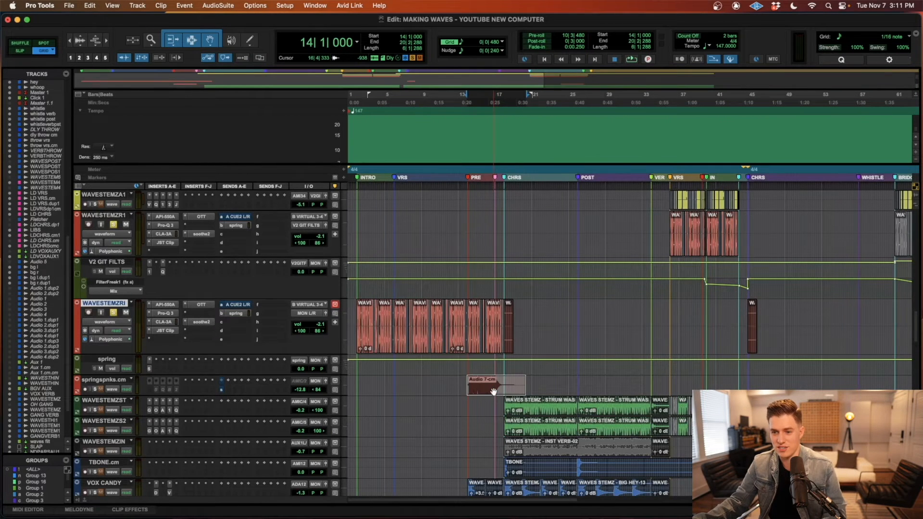
pyautogui.press('r')
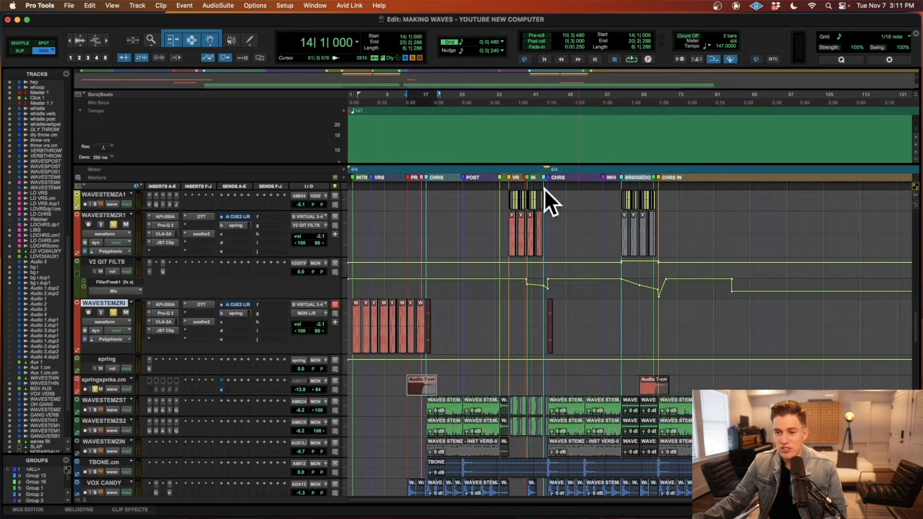
pyautogui.press('t')
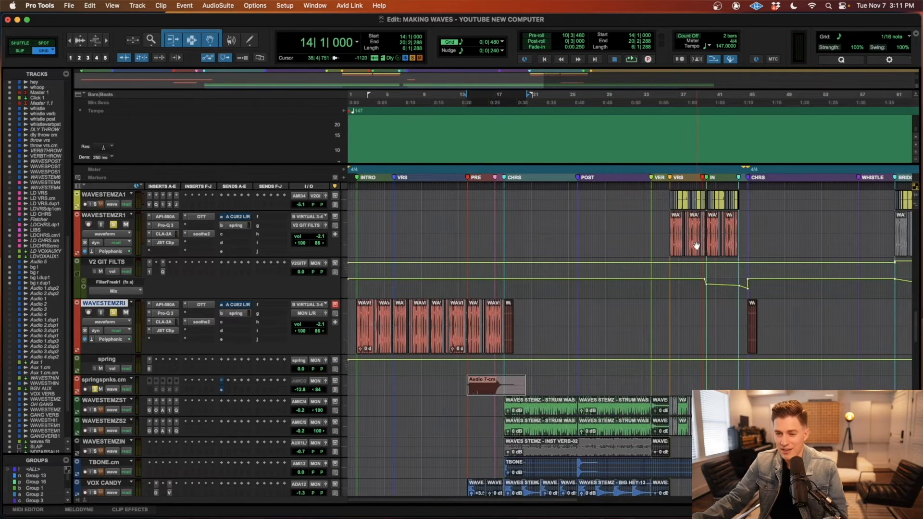
# Step: Play the riff part from 6|1|480, clear the solos during playback to hear the full mix, and stop
pyautogui.click(356, 381)
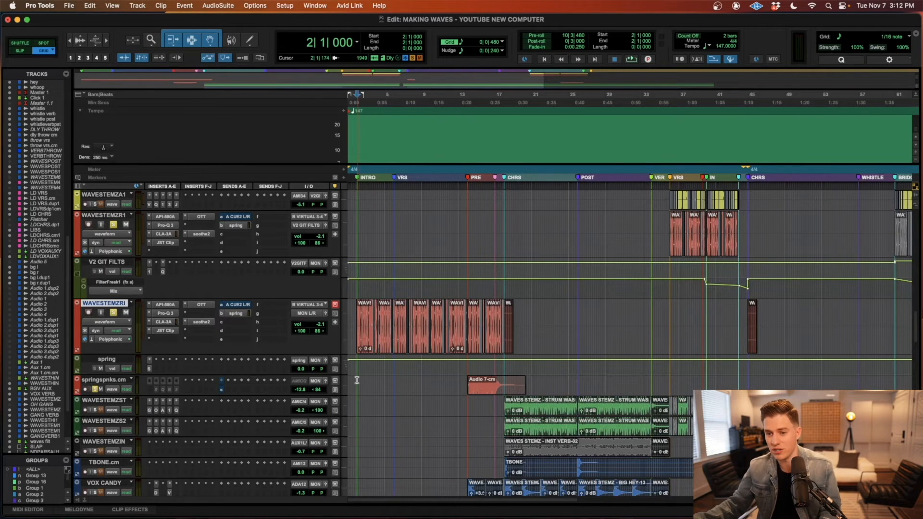
pyautogui.click(394, 382)
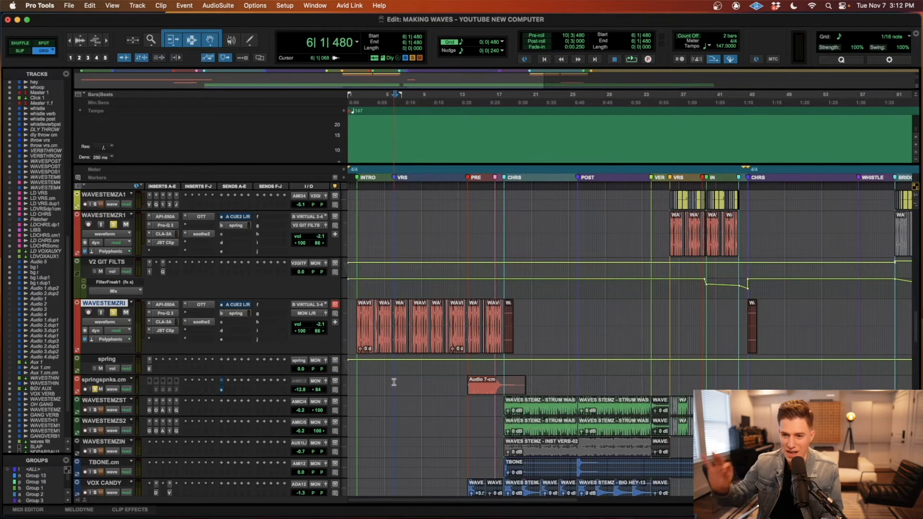
pyautogui.press('space')
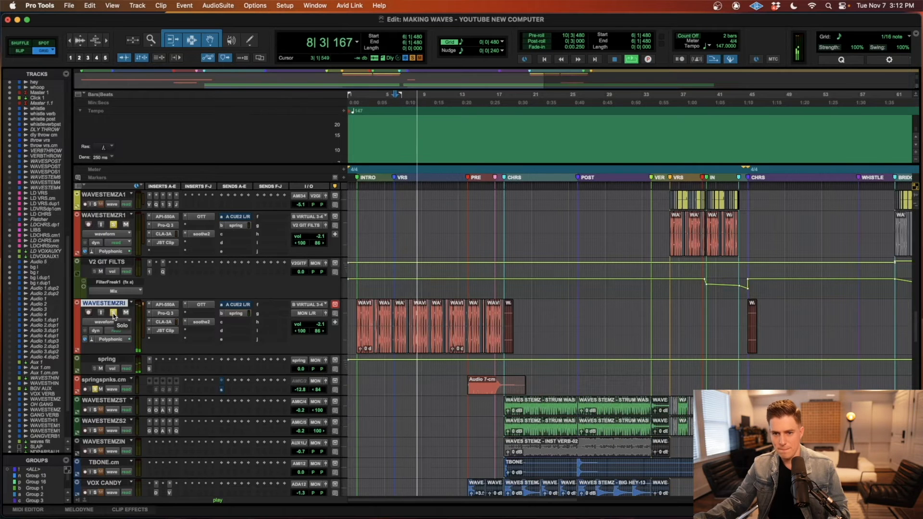
pyautogui.click(114, 314)
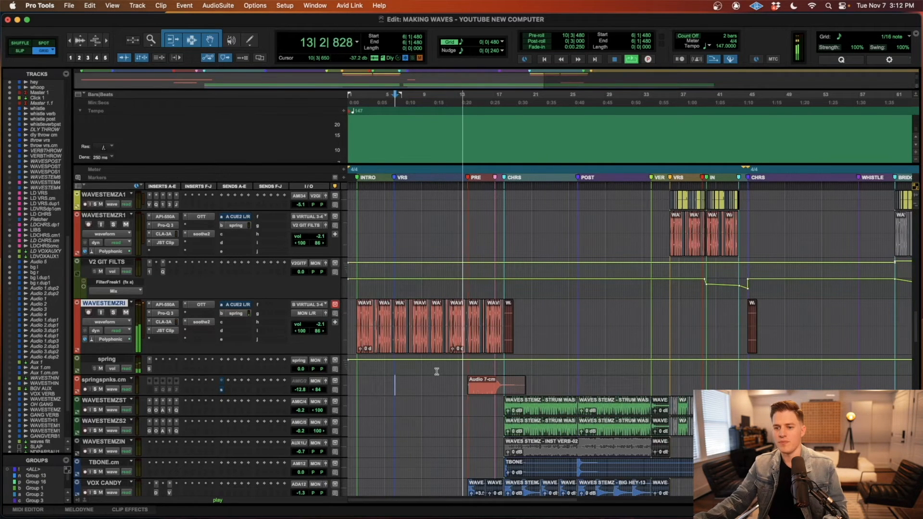
pyautogui.press('space')
# Step: Select the verse riff clips on WAVESTEMZRI and bypass its API-550A, Pro-Q 3, CLA-3A, JST Clip, OTT and soothe2 inserts
pyautogui.click(405, 347)
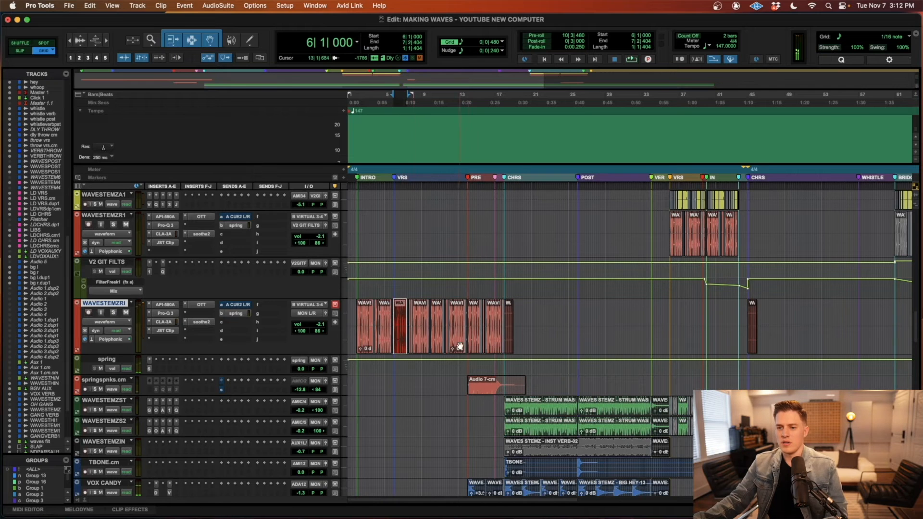
pyautogui.keyDown('shift'); pyautogui.click(461, 346); pyautogui.keyUp('shift')
pyautogui.press('t')
pyautogui.press('t')
pyautogui.press('t')
pyautogui.hscroll(-3, 301, 342)
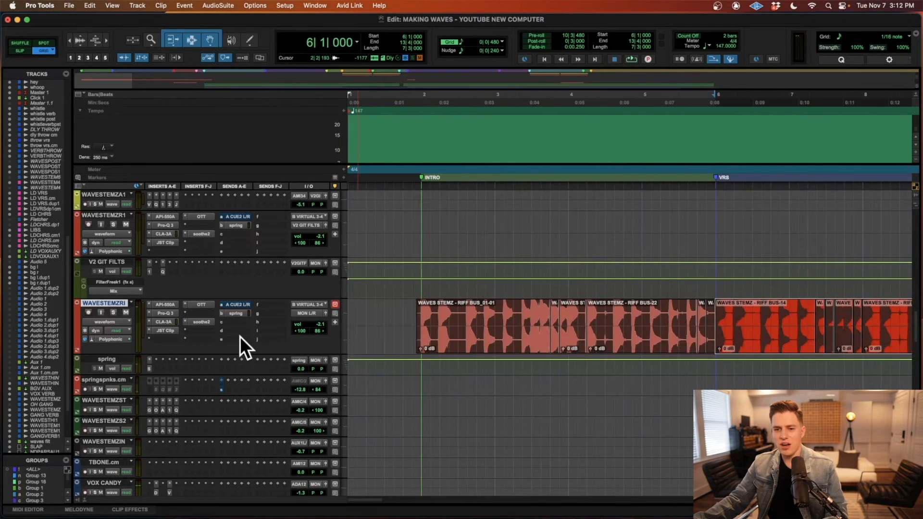
pyautogui.keyDown('super'); pyautogui.click(171, 331); pyautogui.keyUp('super')
pyautogui.keyDown('super'); pyautogui.click(170, 323); pyautogui.keyUp('super')
pyautogui.keyDown('super'); pyautogui.click(170, 314); pyautogui.keyUp('super')
pyautogui.keyDown('super'); pyautogui.click(170, 305); pyautogui.keyUp('super')
pyautogui.keyDown('super'); pyautogui.click(204, 305); pyautogui.keyUp('super')
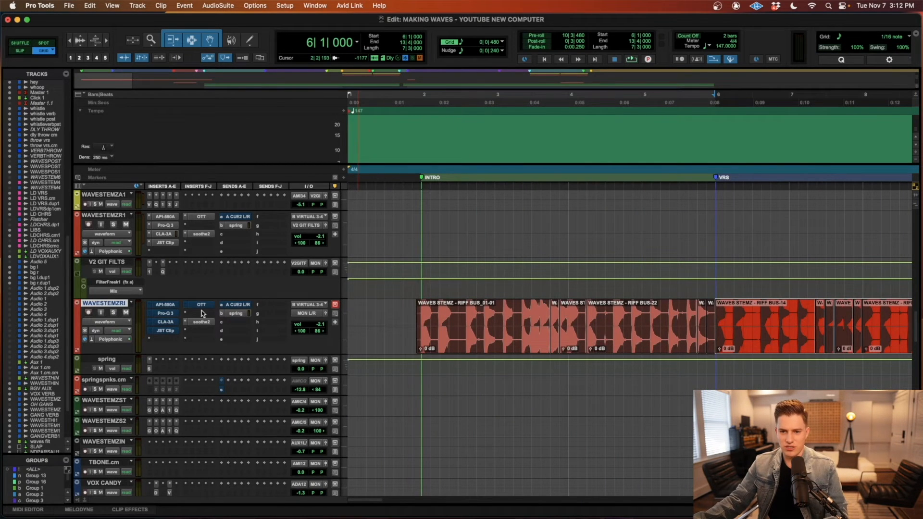
# Step: Audition the WAVESTEMZRI clips from 6|1|000 to 13|4|000 with the track soloed, its inserts bypassed and the spring return muted
pyautogui.click(668, 380)
pyautogui.hscroll(3, 668, 380)
pyautogui.click(618, 351)
pyautogui.press('r')
pyautogui.hscroll(2, 673, 349)
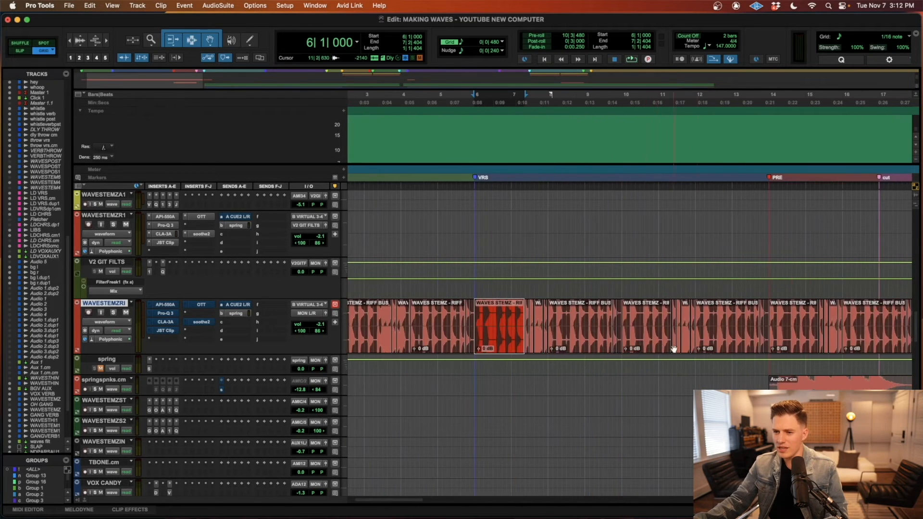
pyautogui.keyDown('shift'); pyautogui.click(742, 345); pyautogui.keyUp('shift')
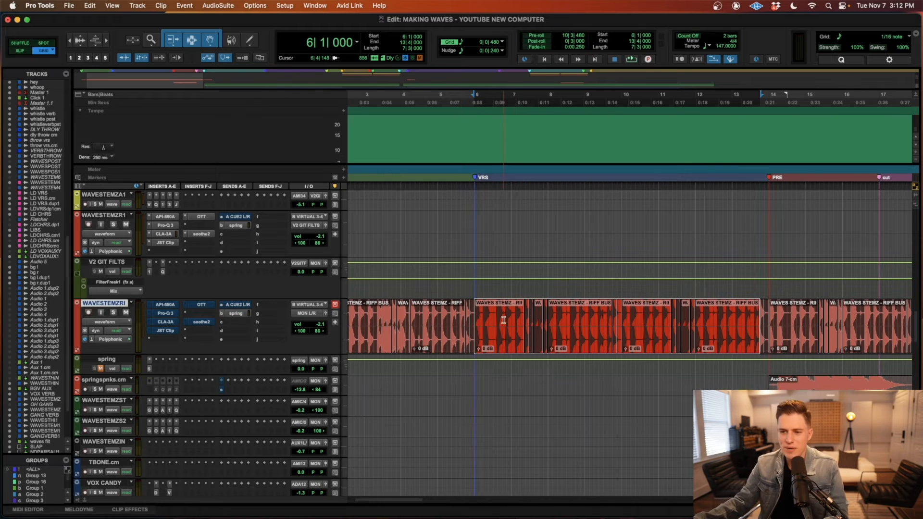
pyautogui.press('space')
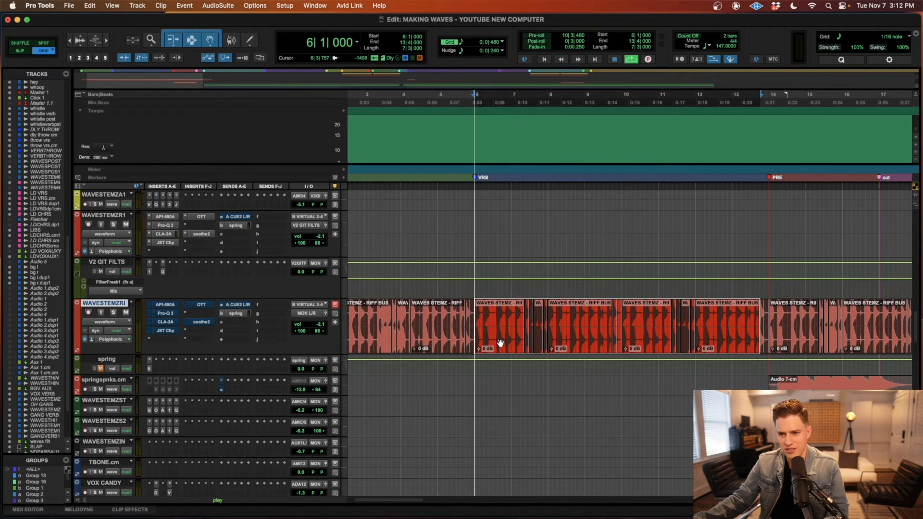
pyautogui.hotkey('shift', 's')
pyautogui.hscroll(3, 497, 353)
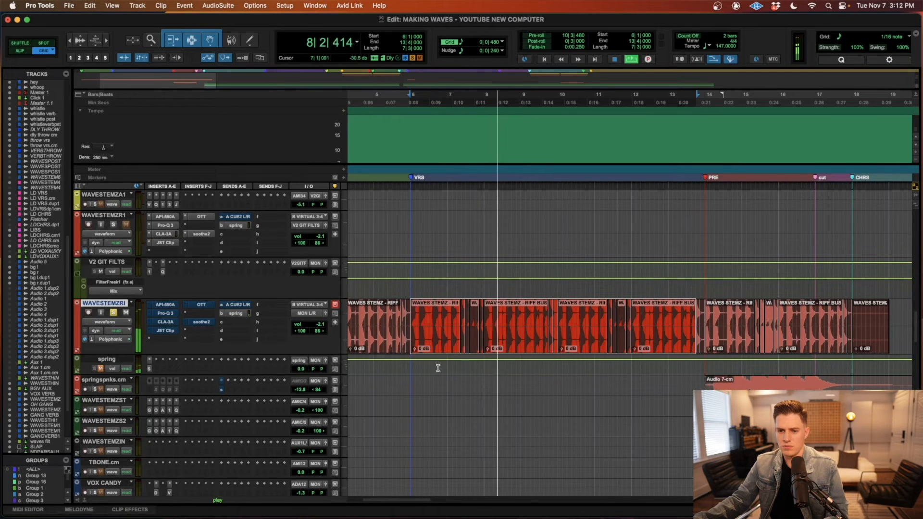
pyautogui.press('space')
# Step: Re-enable and inspect the API-550A, Pro-Q 3, CLA-3A and JST Clip inserts on WAVESTEMZRI
pyautogui.click(164, 304)
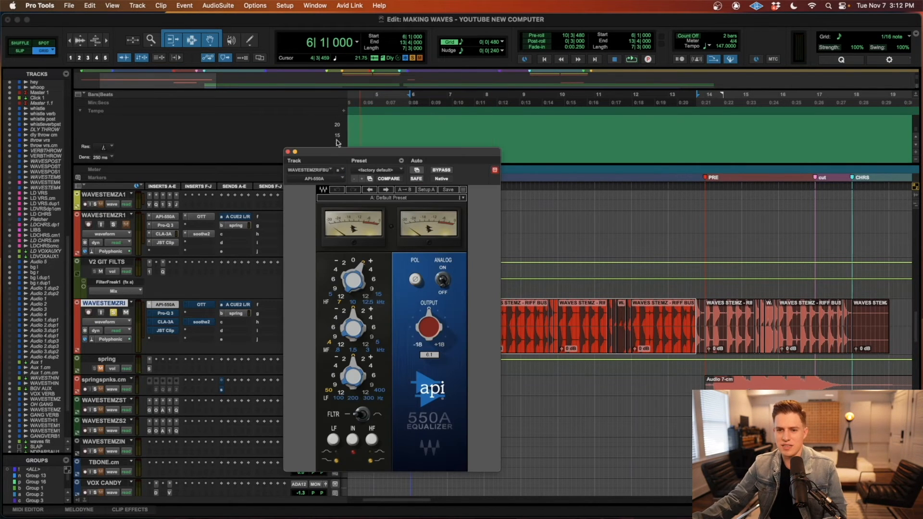
pyautogui.click(288, 152)
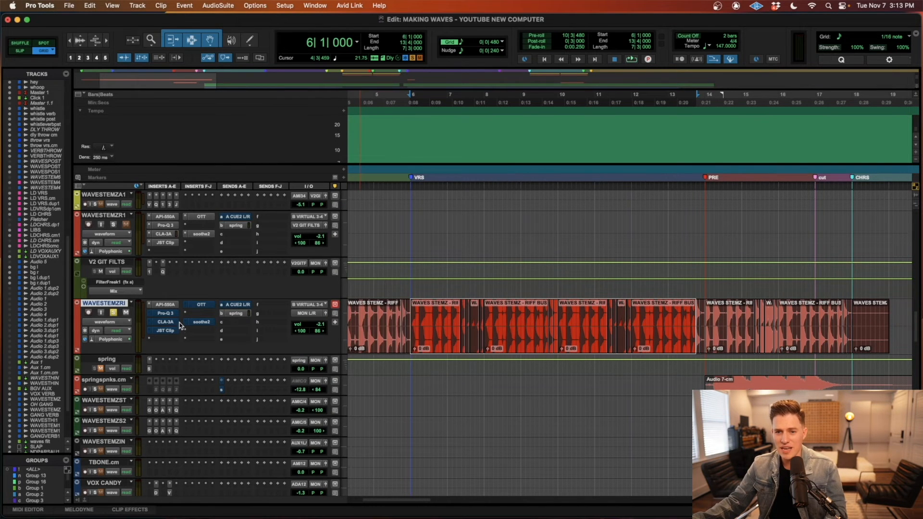
pyautogui.click(165, 314)
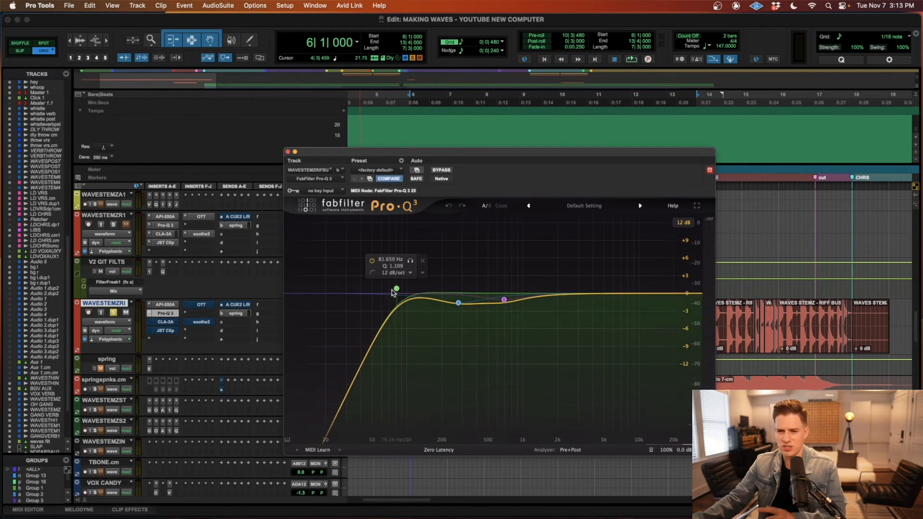
pyautogui.click(288, 152)
pyautogui.click(164, 322)
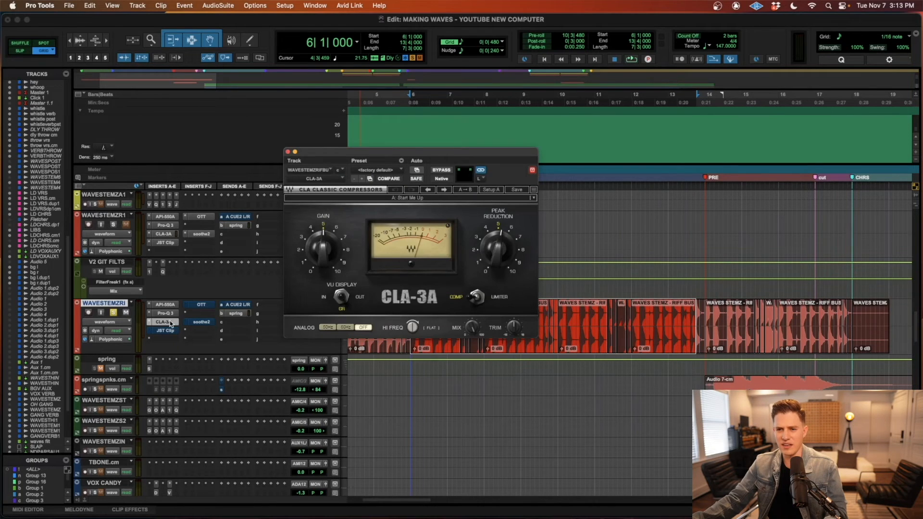
pyautogui.click(163, 331)
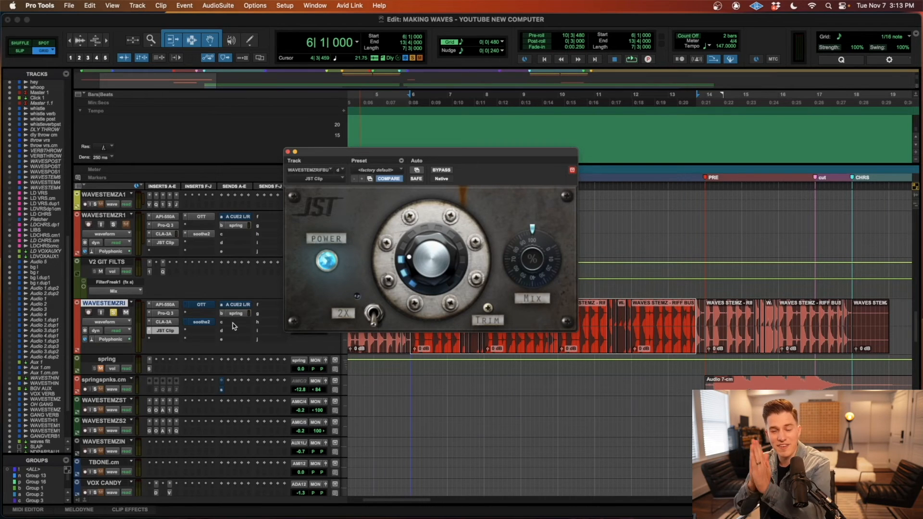
# Step: Re-enable and inspect the OTT and soothe2 inserts on WAVESTEMZRI, and close the plug-in window
pyautogui.click(201, 305)
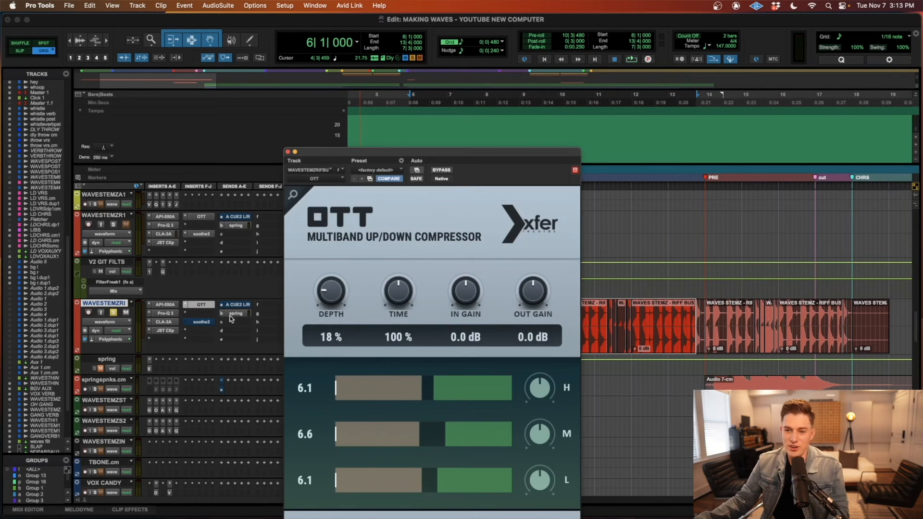
pyautogui.moveTo(463, 152); pyautogui.dragTo(457, 67)
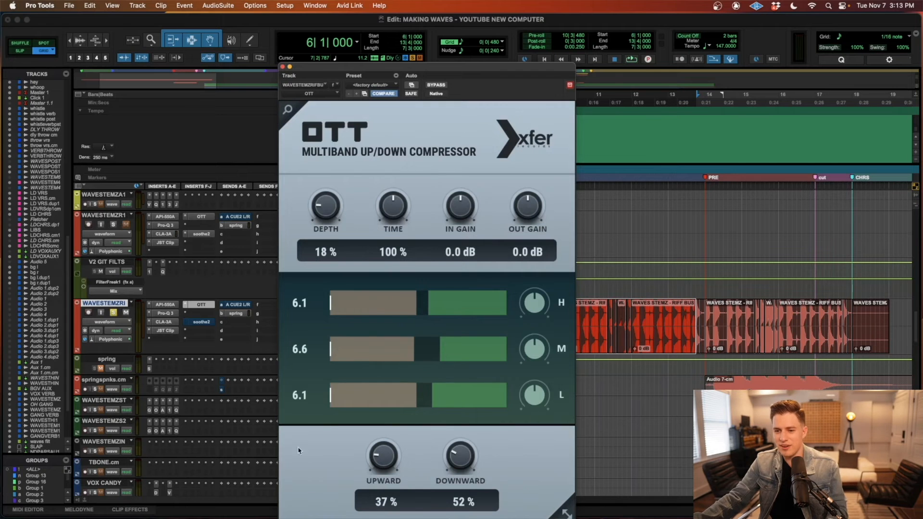
pyautogui.click(203, 321)
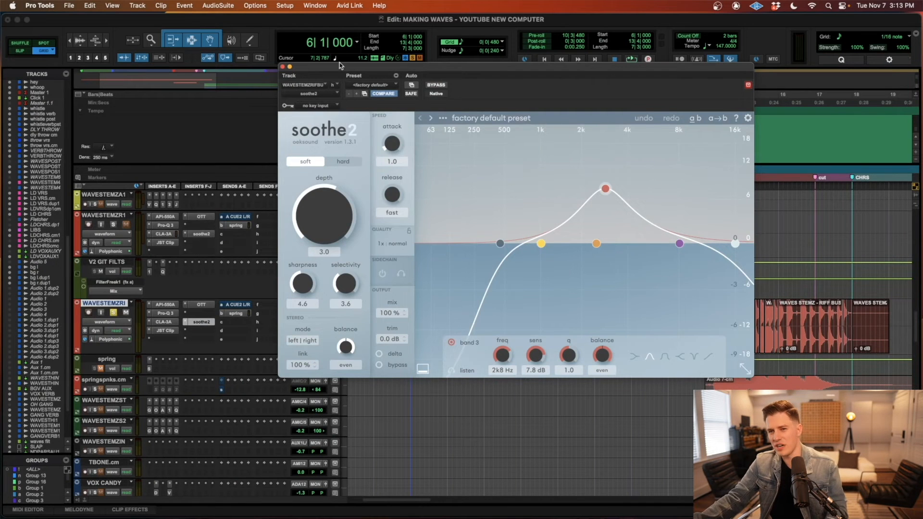
pyautogui.click(282, 67)
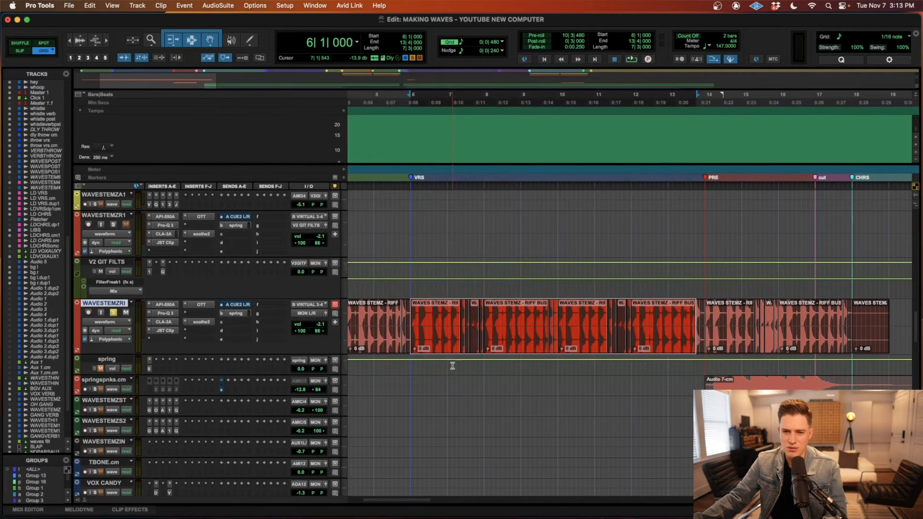
# Step: Play the soloed verse riff with its inserts active, bypass them all and re-enable them during playback, continuing from 11|3|000 before stopping
pyautogui.press('space')
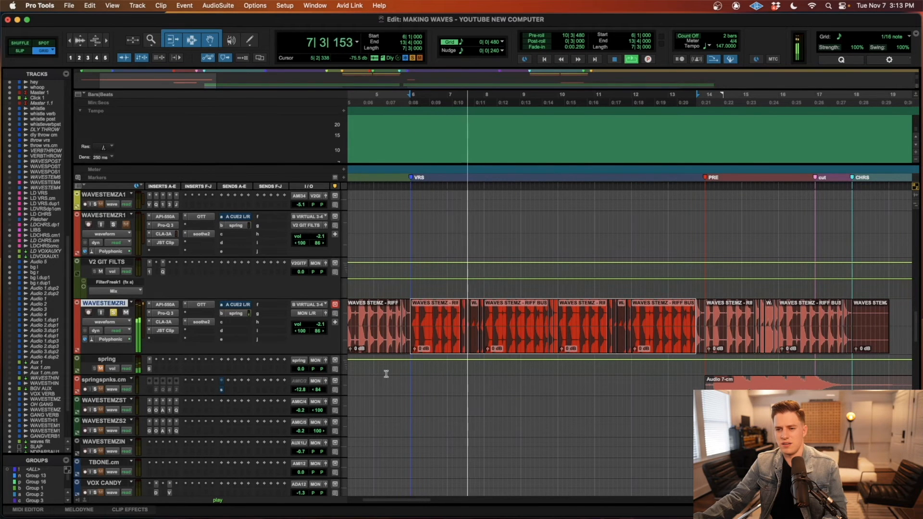
pyautogui.press('space')
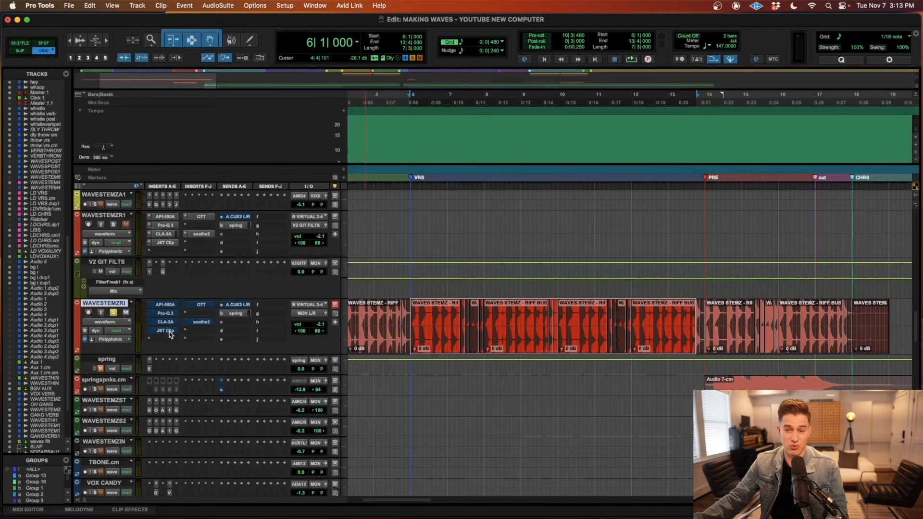
pyautogui.press('space')
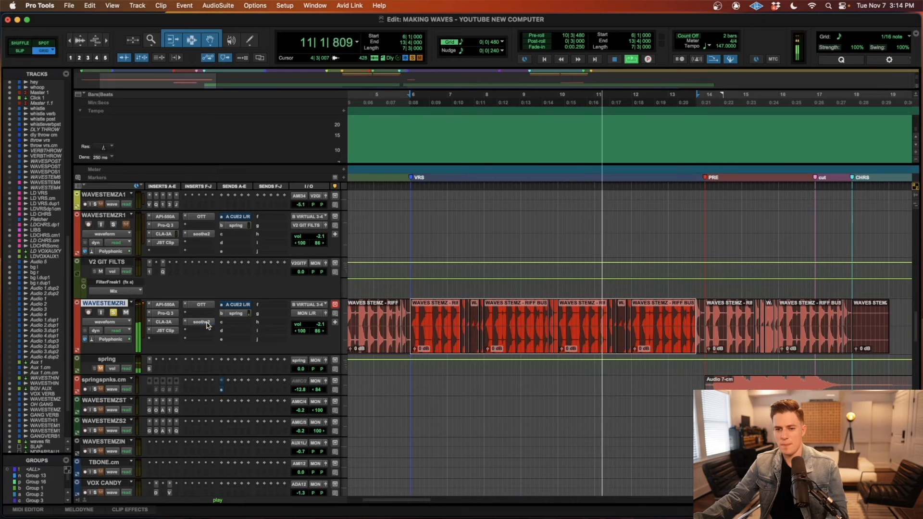
pyautogui.click(611, 379)
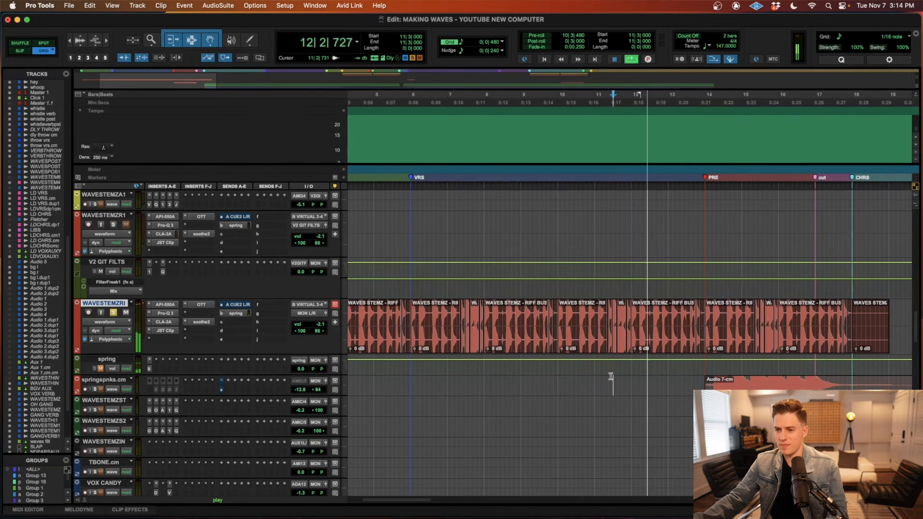
pyautogui.press('space')
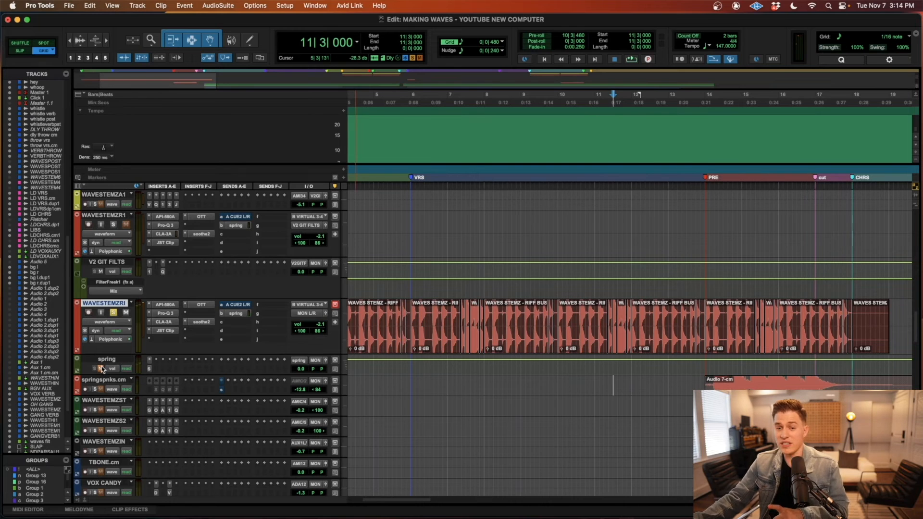
# Step: Open the Black Spring reverb on the spring return to inspect its settings
pyautogui.click(150, 368)
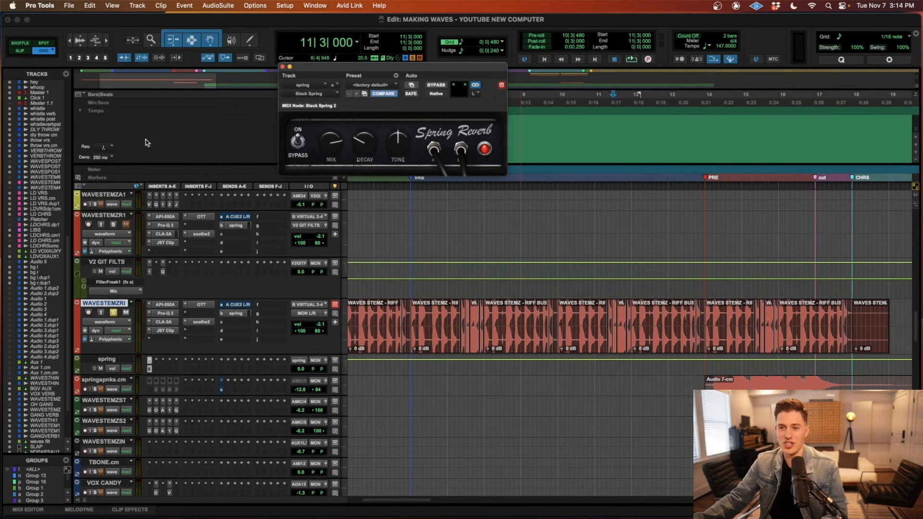